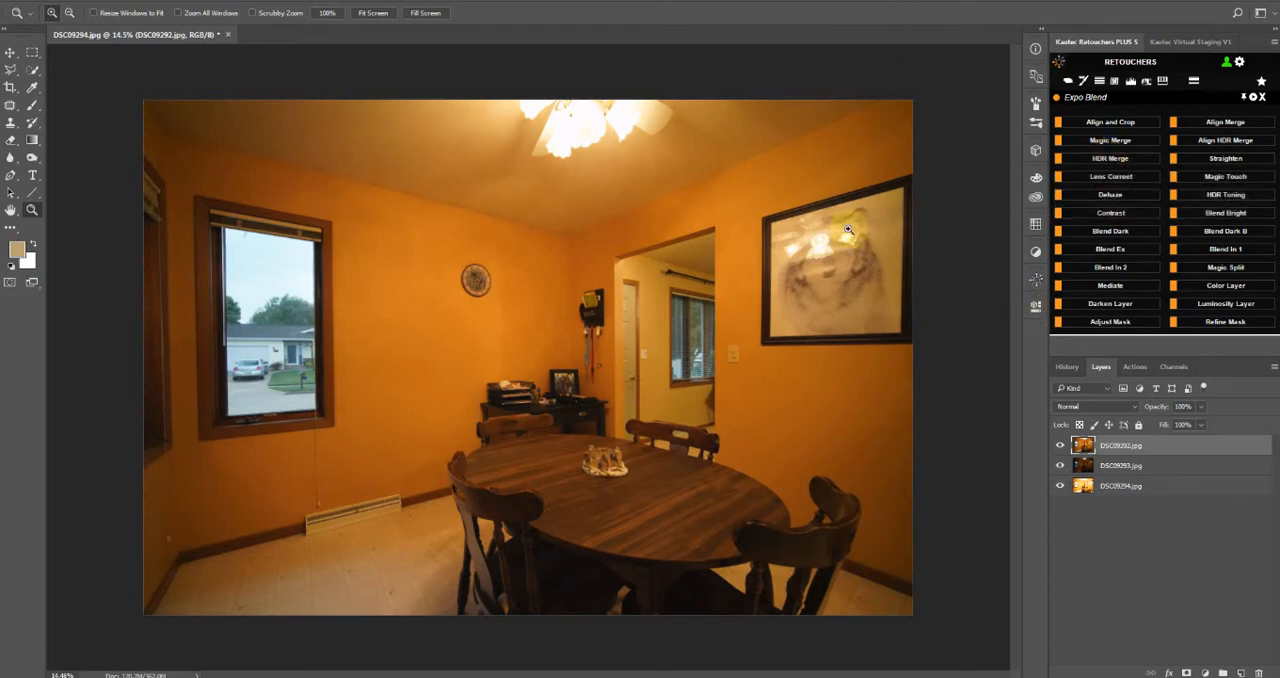
Merge the three bracketed exposure layers of the dining room with HDR Merge
{"action": "left_click", "coordinate": [1110, 158]}
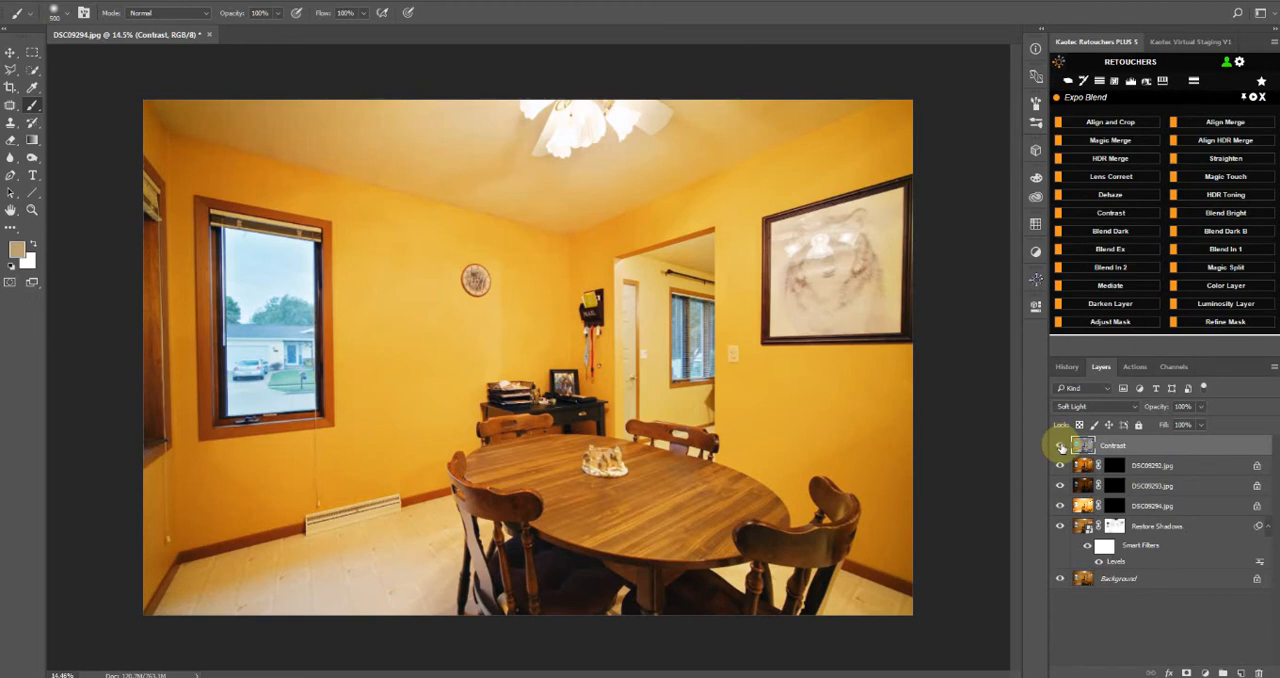
Compare the merged image with the Contrast and Restore Shadows layers hidden and shown
{"action": "left_click", "coordinate": [1061, 447]}
{"action": "left_click", "coordinate": [1061, 447]}
{"action": "left_click", "coordinate": [1061, 447]}
{"action": "left_click", "coordinate": [1061, 447]}
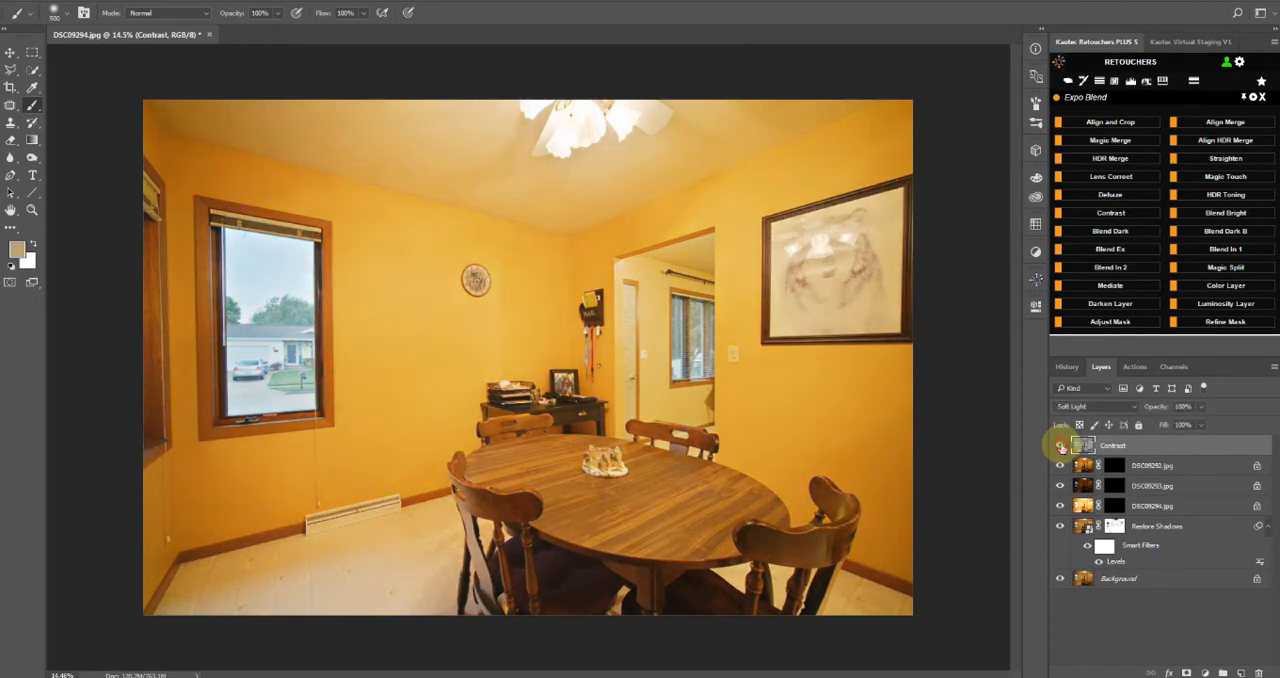
{"action": "left_click", "coordinate": [1061, 526]}
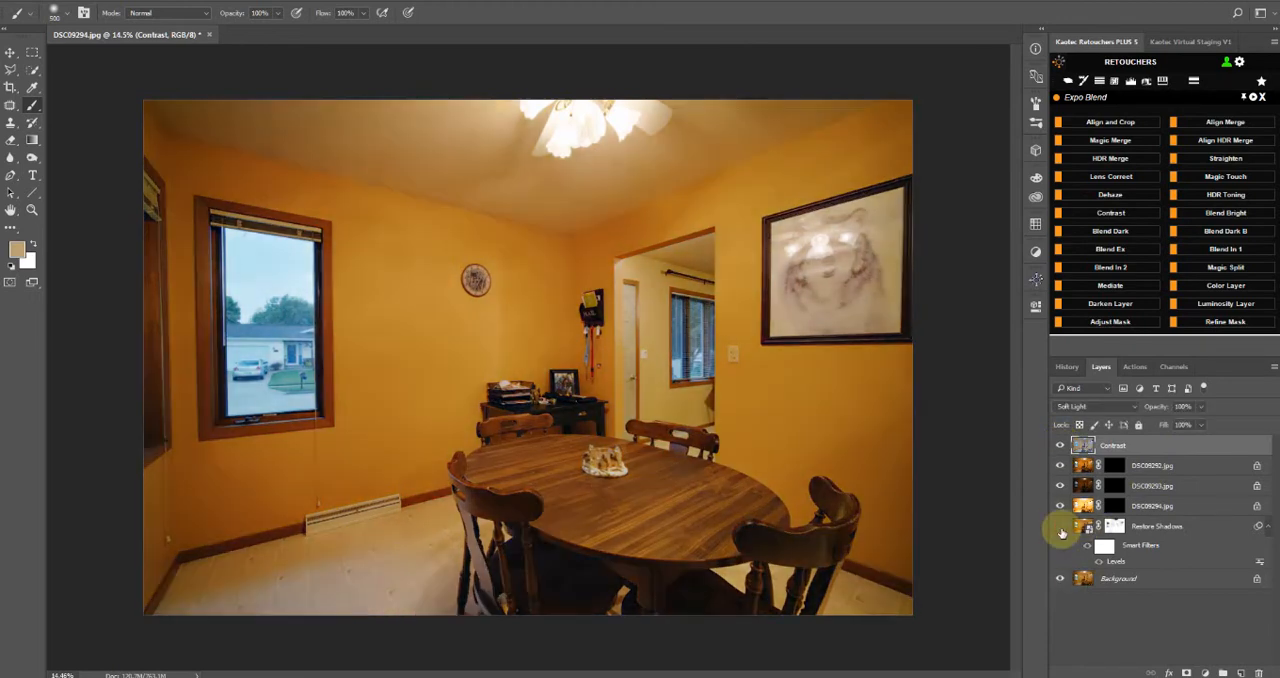
{"action": "left_click", "coordinate": [1061, 526]}
{"action": "left_click", "coordinate": [1061, 528]}
{"action": "left_click", "coordinate": [1061, 528]}
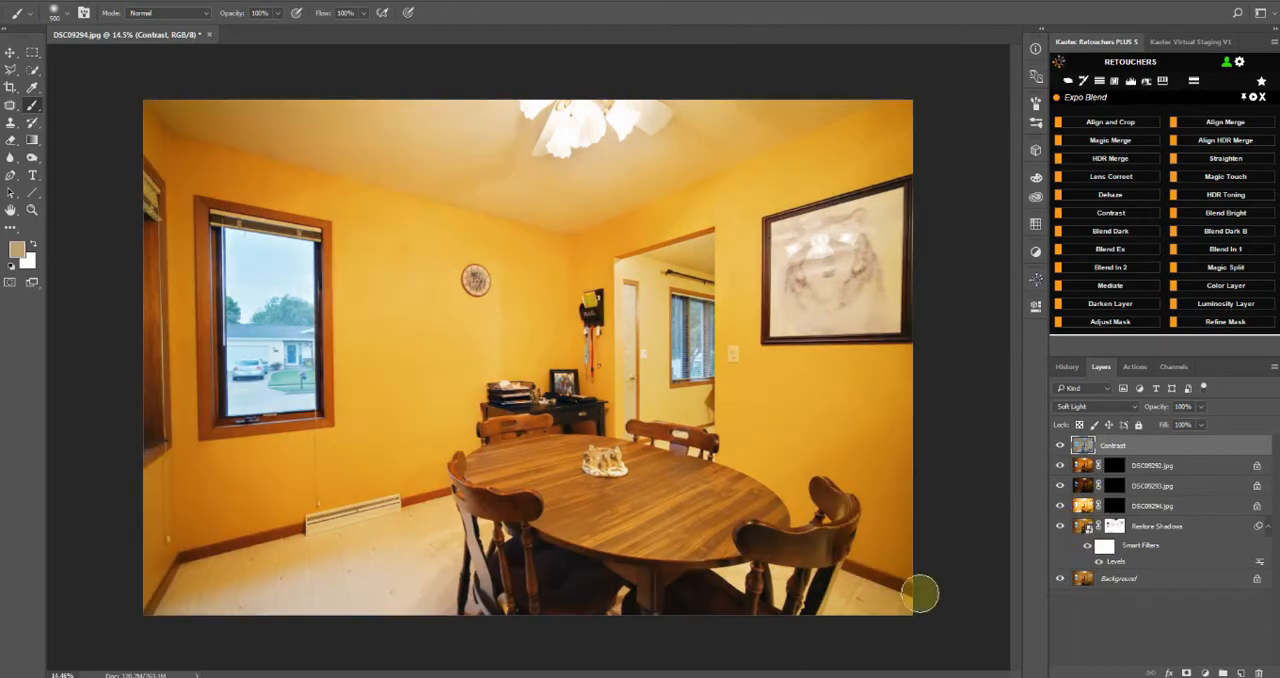
{"action": "left_click", "coordinate": [1061, 526]}
{"action": "left_click", "coordinate": [1061, 526]}
Set the midtone input level of the Restore Shadows layer's Levels smart filter to 0.70
{"action": "left_click", "coordinate": [1116, 527]}
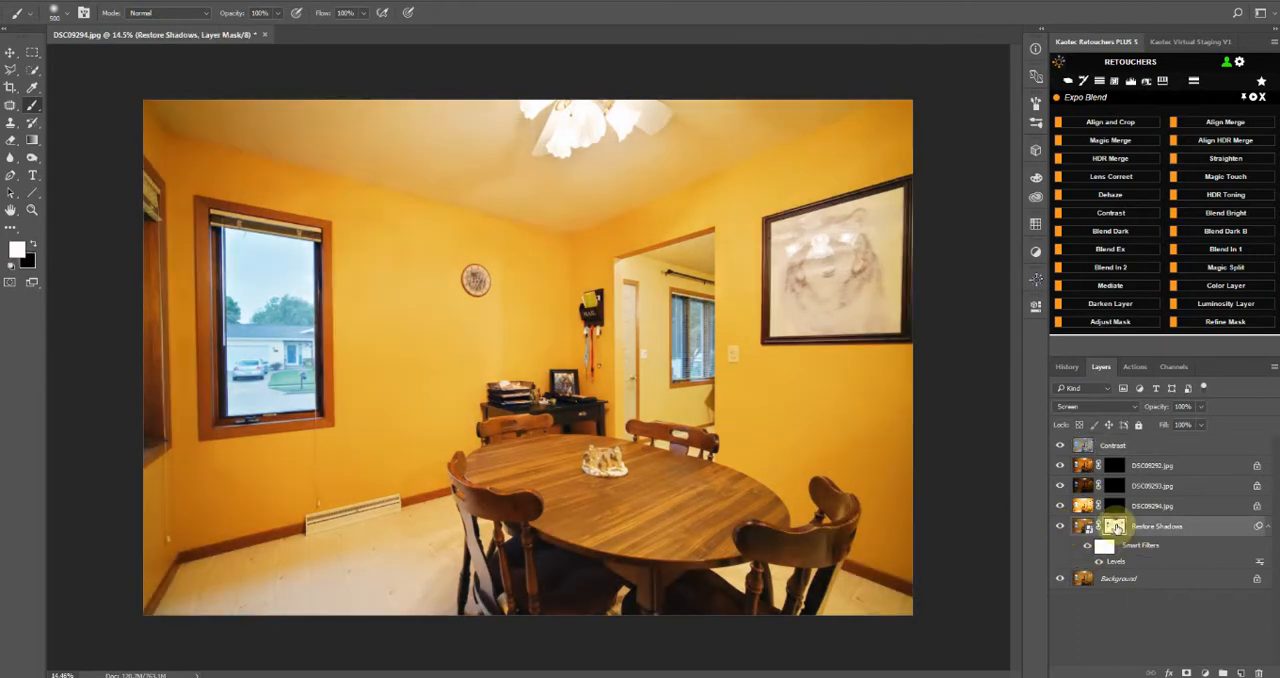
{"action": "double_click", "coordinate": [1116, 562]}
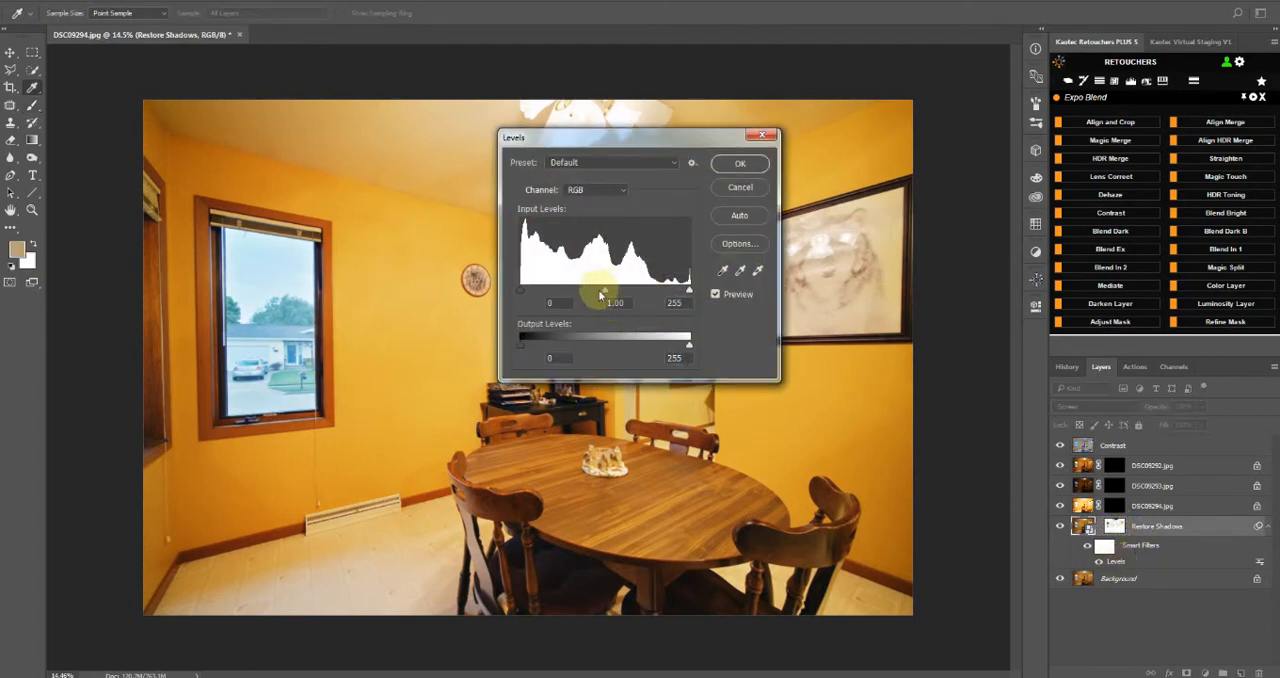
{"action": "mouse_move", "coordinate": [616, 294]}
{"action": "left_mouse_down"}
{"action": "mouse_move", "coordinate": [603, 292]}
{"action": "mouse_move", "coordinate": [640, 291]}
{"action": "mouse_move", "coordinate": [606, 290]}
{"action": "mouse_move", "coordinate": [623, 291]}
{"action": "left_mouse_up"}
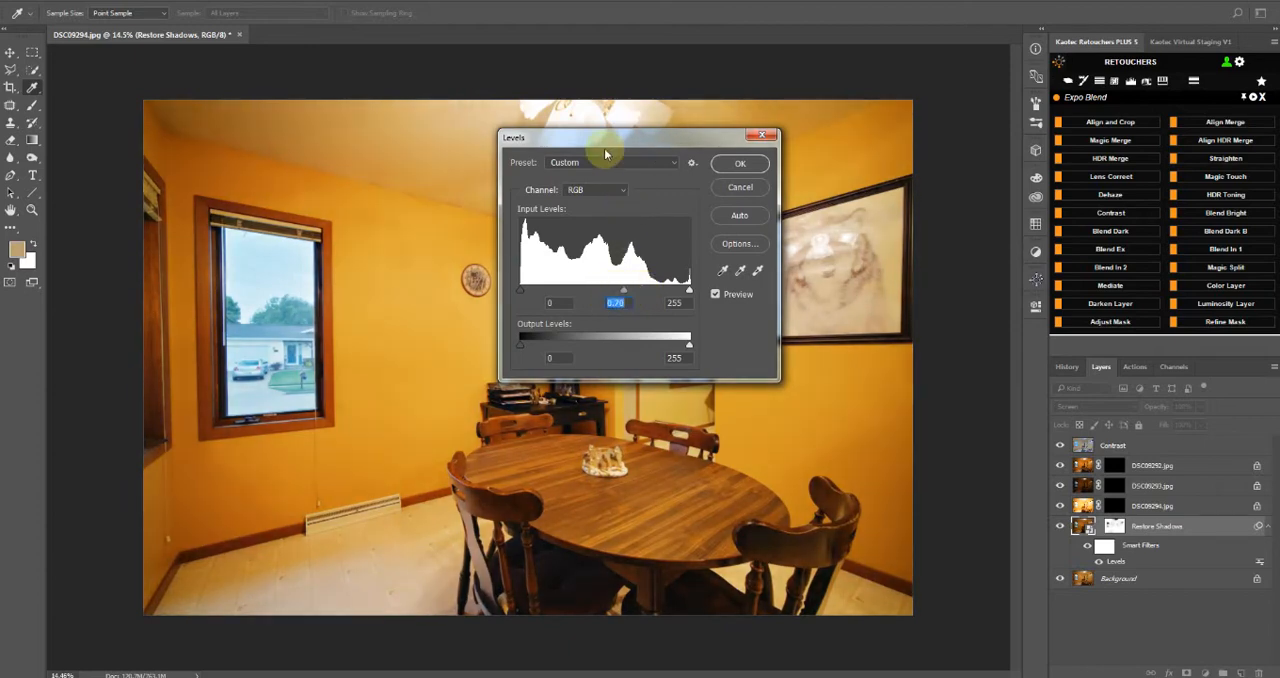
{"action": "left_click_drag", "start_coordinate": [623, 134], "coordinate": [901, 261]}
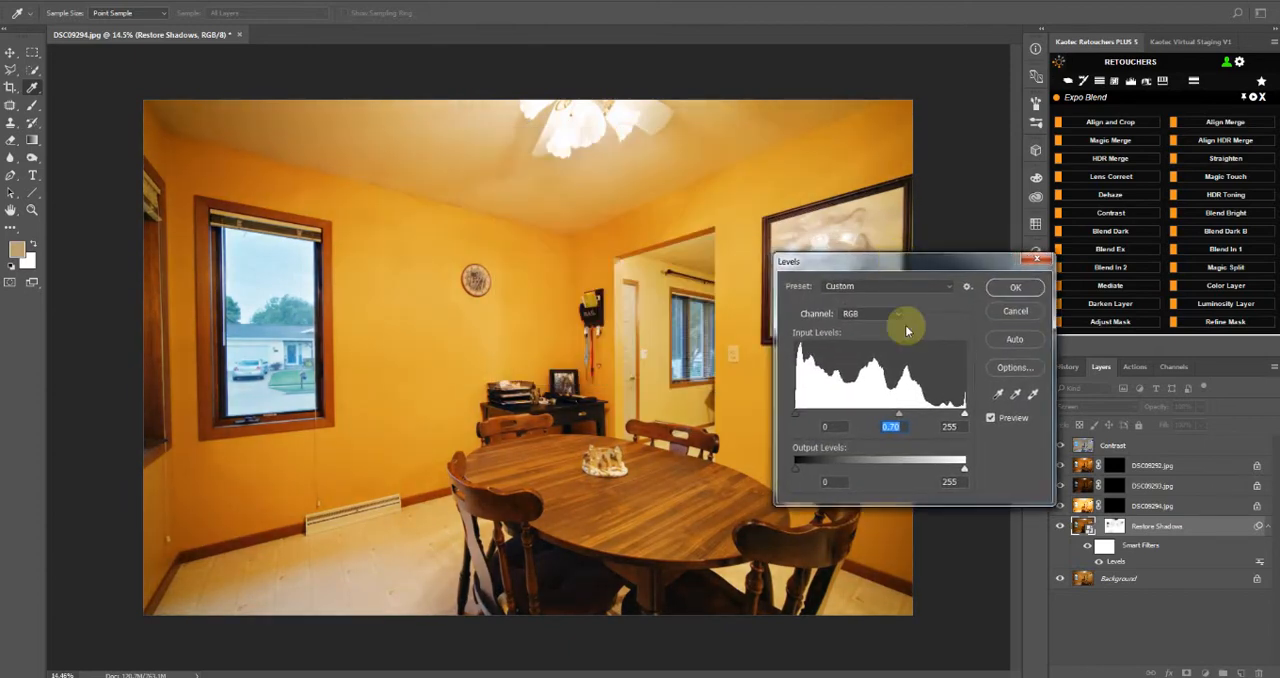
{"action": "left_click", "coordinate": [1012, 289]}
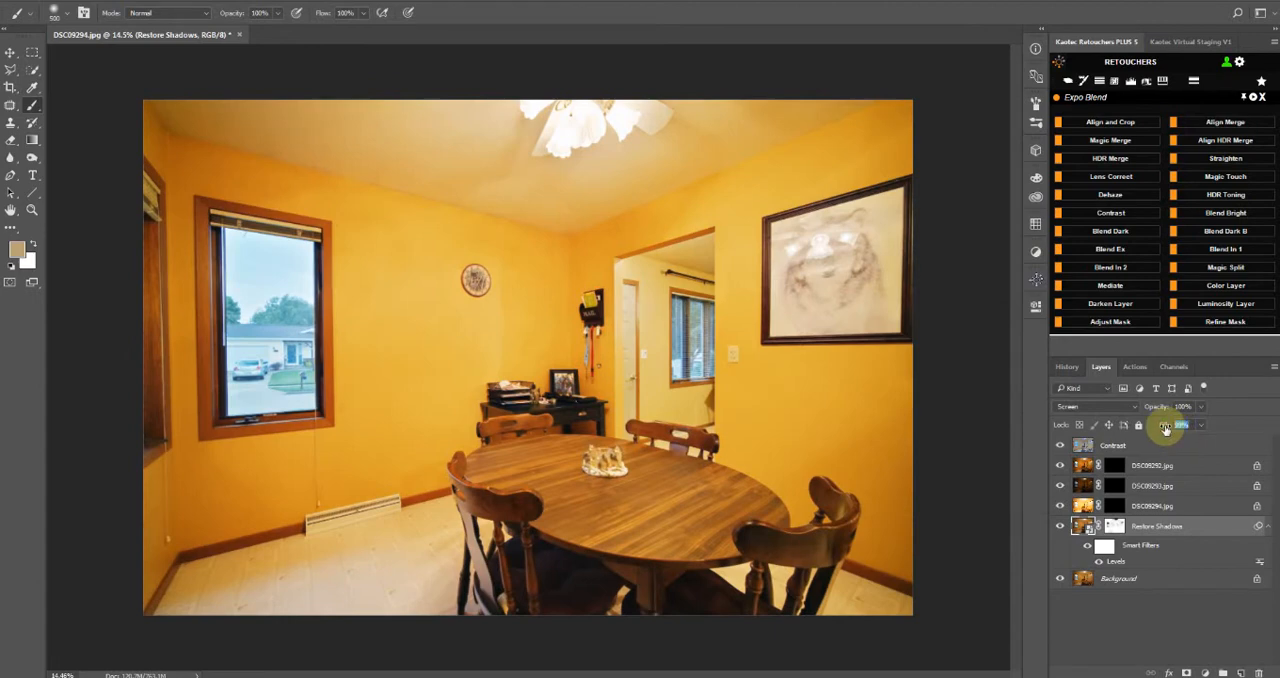
Reduce the Restore Shadows layer's fill to 77% and compare the image with the layer hidden and shown
{"action": "mouse_move", "coordinate": [1165, 428]}
{"action": "left_mouse_down"}
{"action": "mouse_move", "coordinate": [1128, 430]}
{"action": "mouse_move", "coordinate": [1167, 440]}
{"action": "left_mouse_up"}
{"action": "left_click", "coordinate": [1059, 528]}
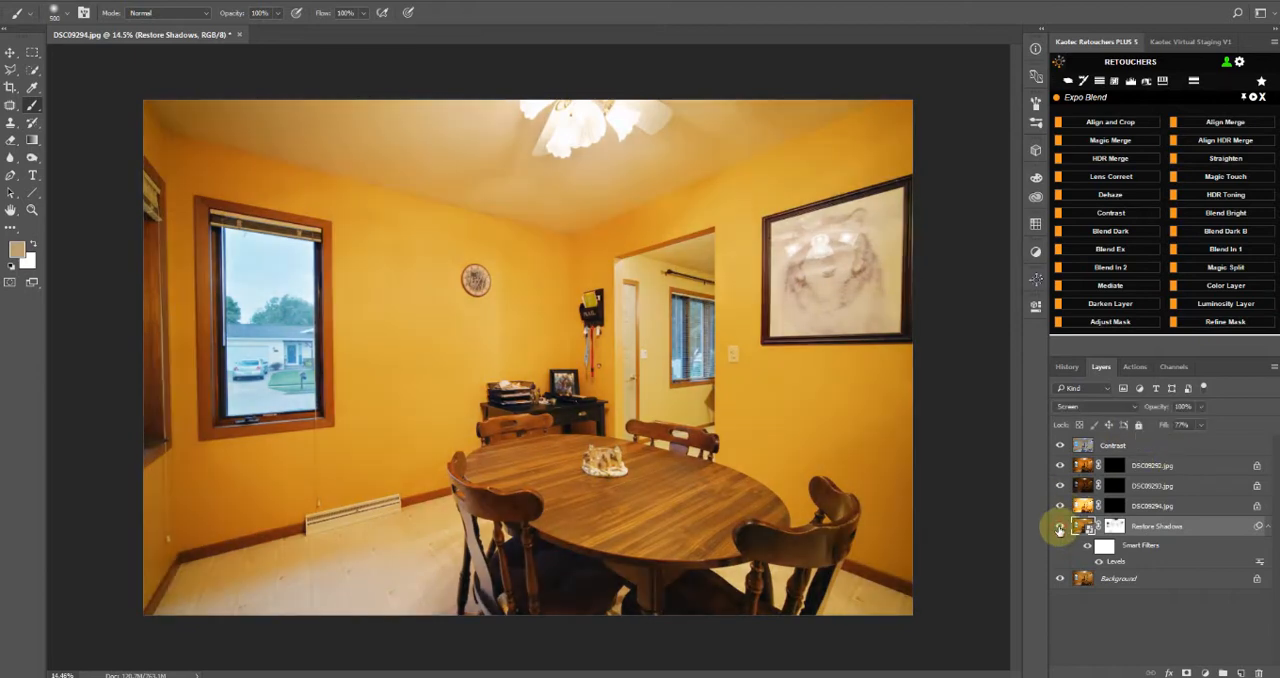
{"action": "left_click", "coordinate": [1059, 528]}
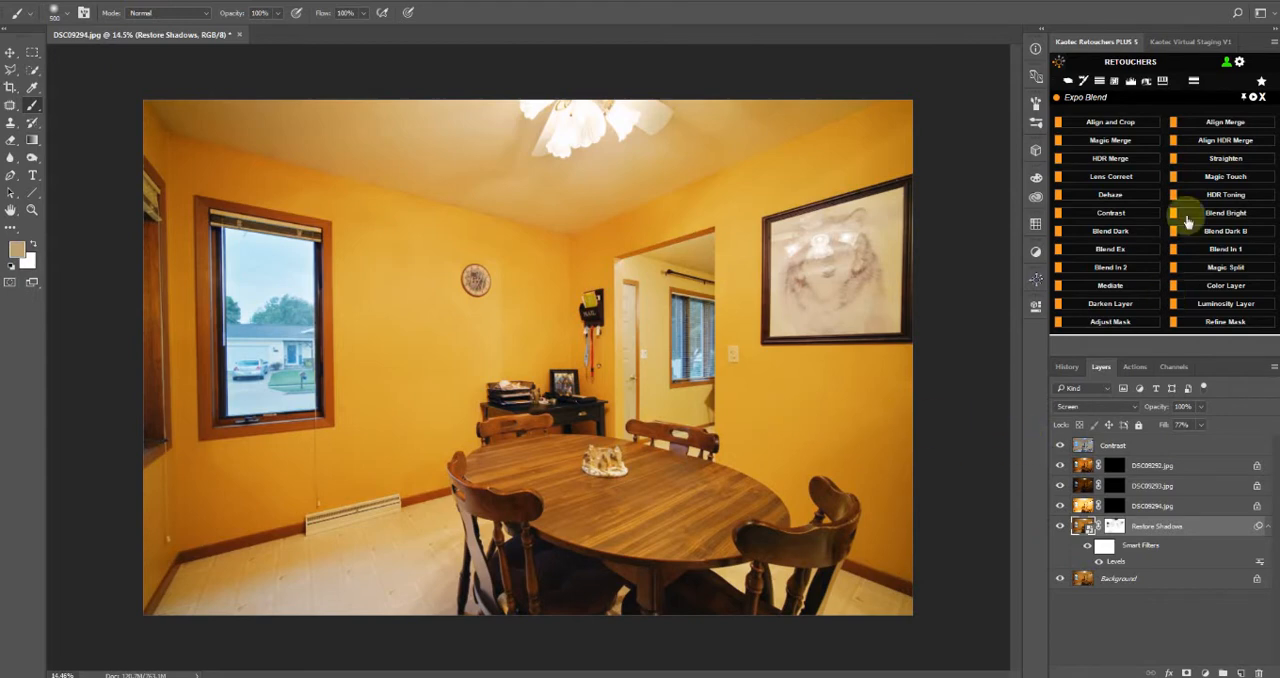
Flatten the layers into a single background and open the image full screen in the Camera Raw filter
{"action": "left_click", "coordinate": [1036, 122]}
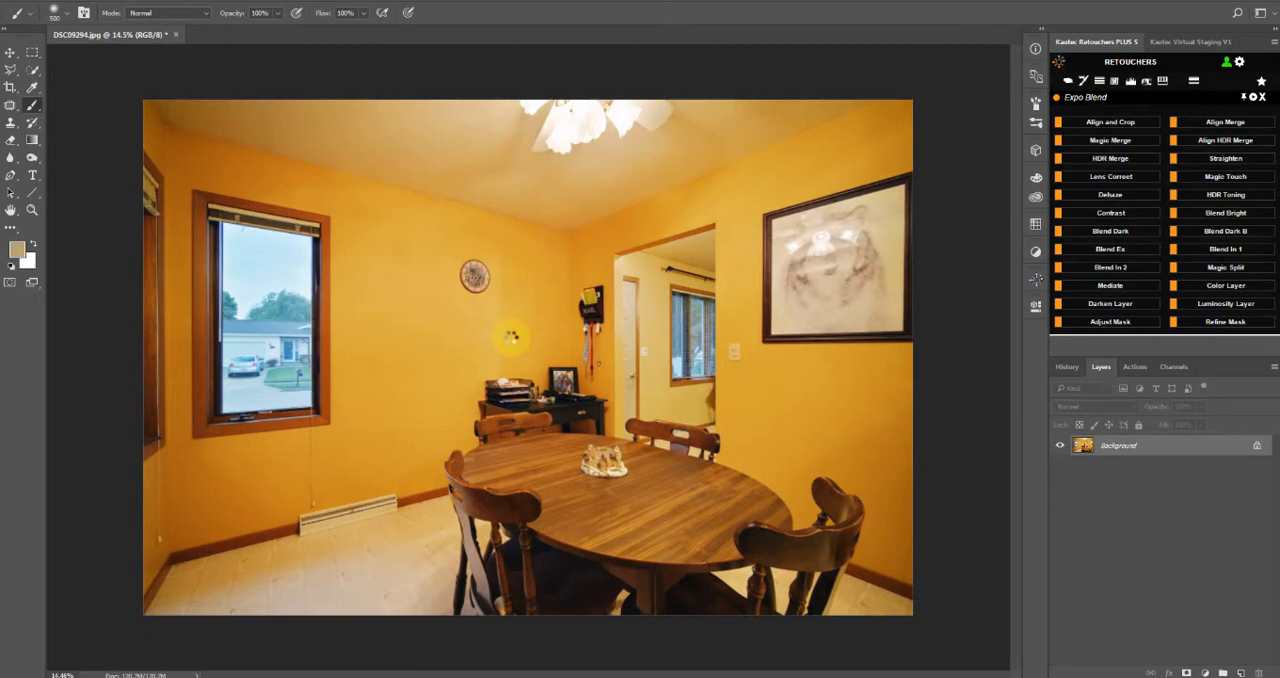
{"action": "key", "text": "ctrl+shift+a"}
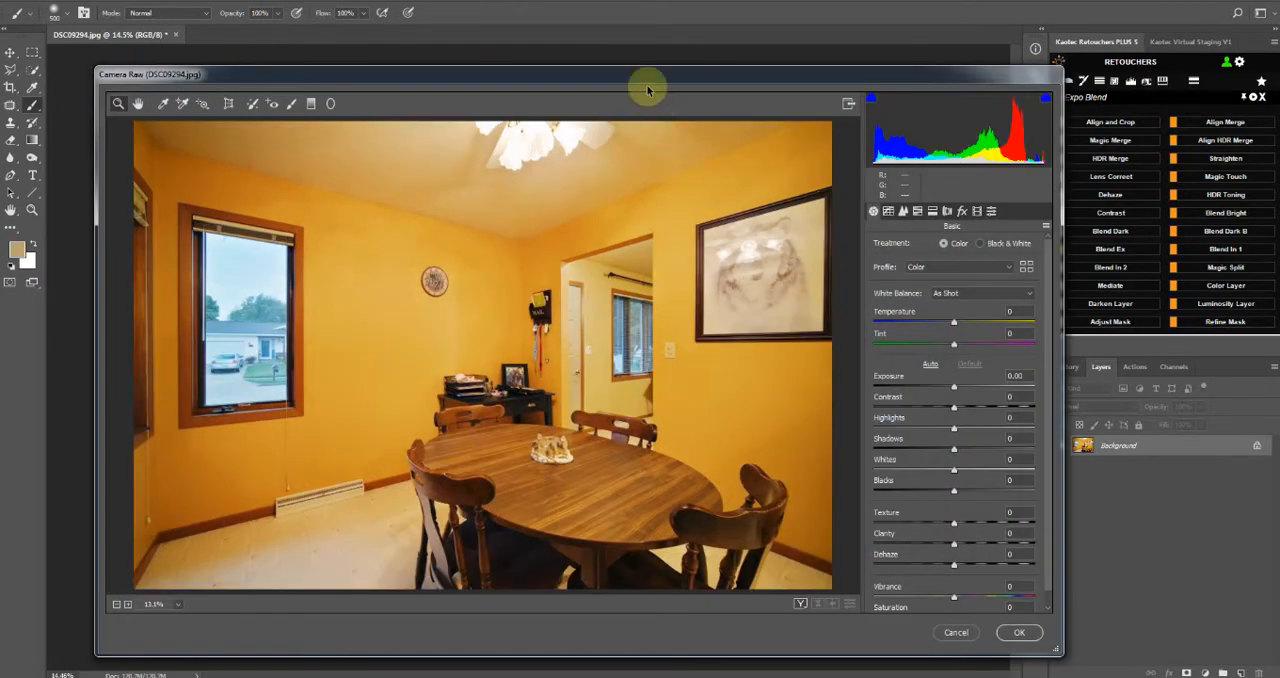
{"action": "key", "text": "f"}
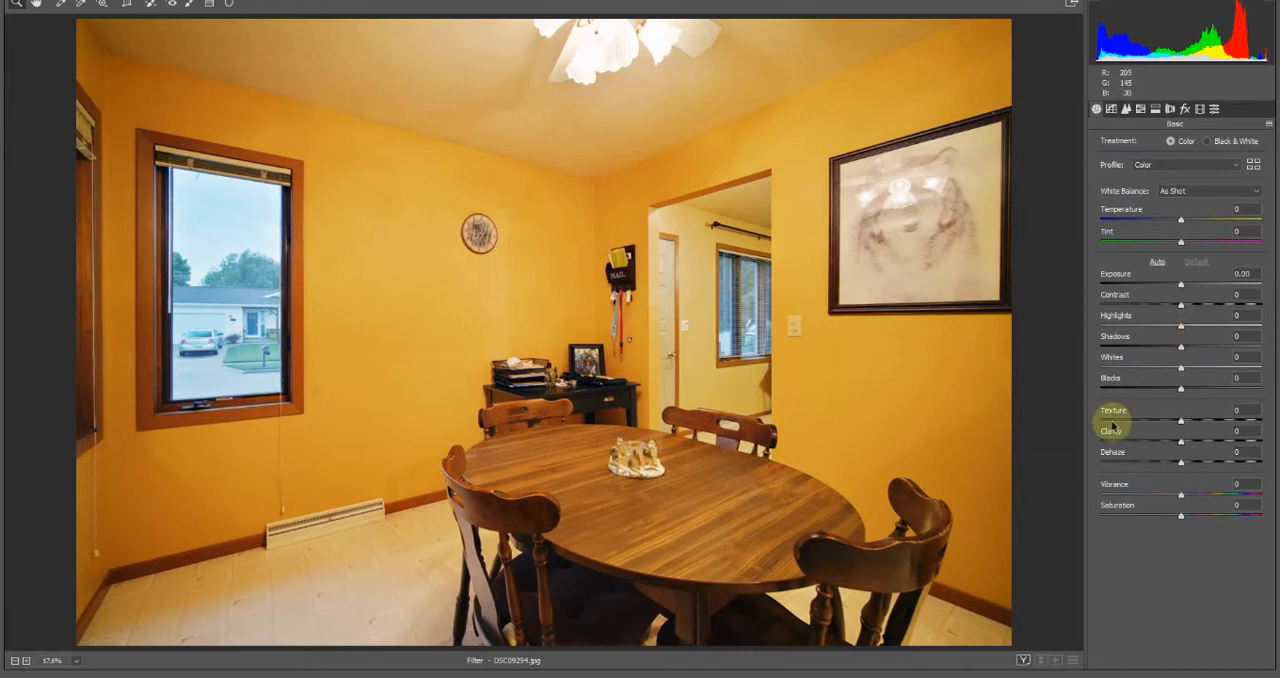
Lower the HSL saturation of the yellows to -68 and of the oranges to -40
{"action": "left_click", "coordinate": [1126, 108]}
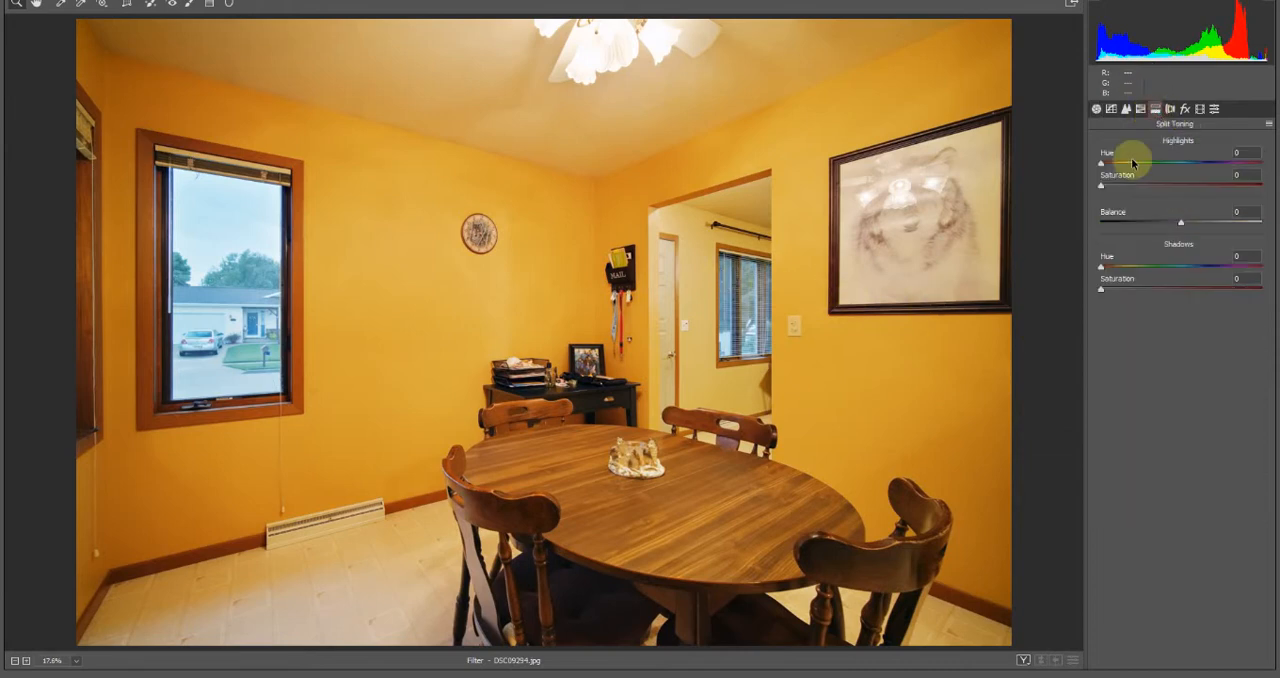
{"action": "left_click", "coordinate": [1140, 108]}
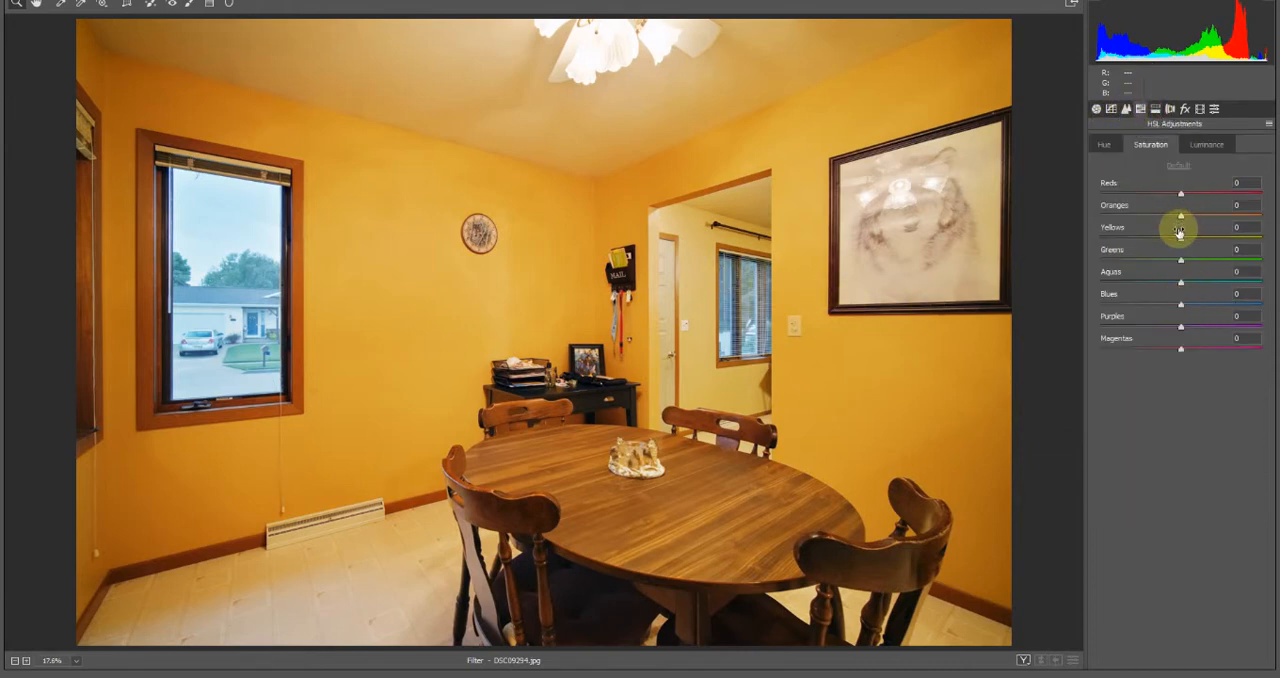
{"action": "left_click_drag", "start_coordinate": [1181, 240], "coordinate": [1136, 255]}
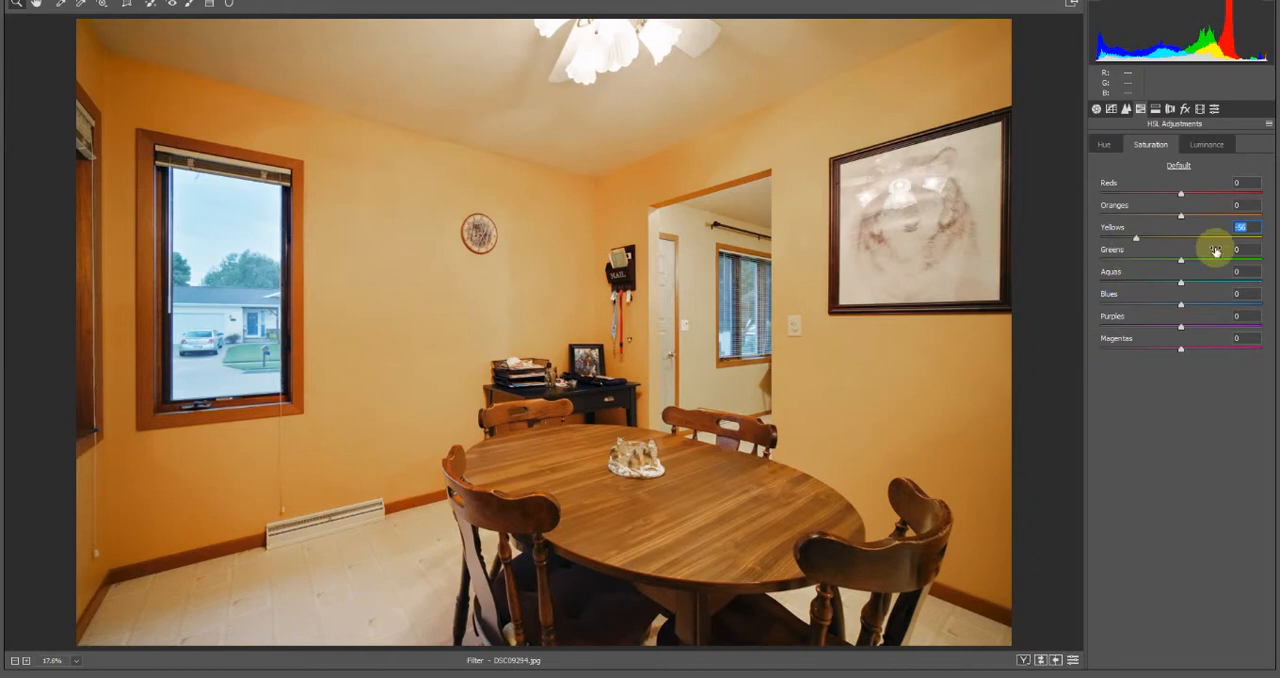
{"action": "mouse_move", "coordinate": [1136, 238]}
{"action": "left_mouse_down"}
{"action": "mouse_move", "coordinate": [1170, 244]}
{"action": "mouse_move", "coordinate": [1141, 243]}
{"action": "left_mouse_up"}
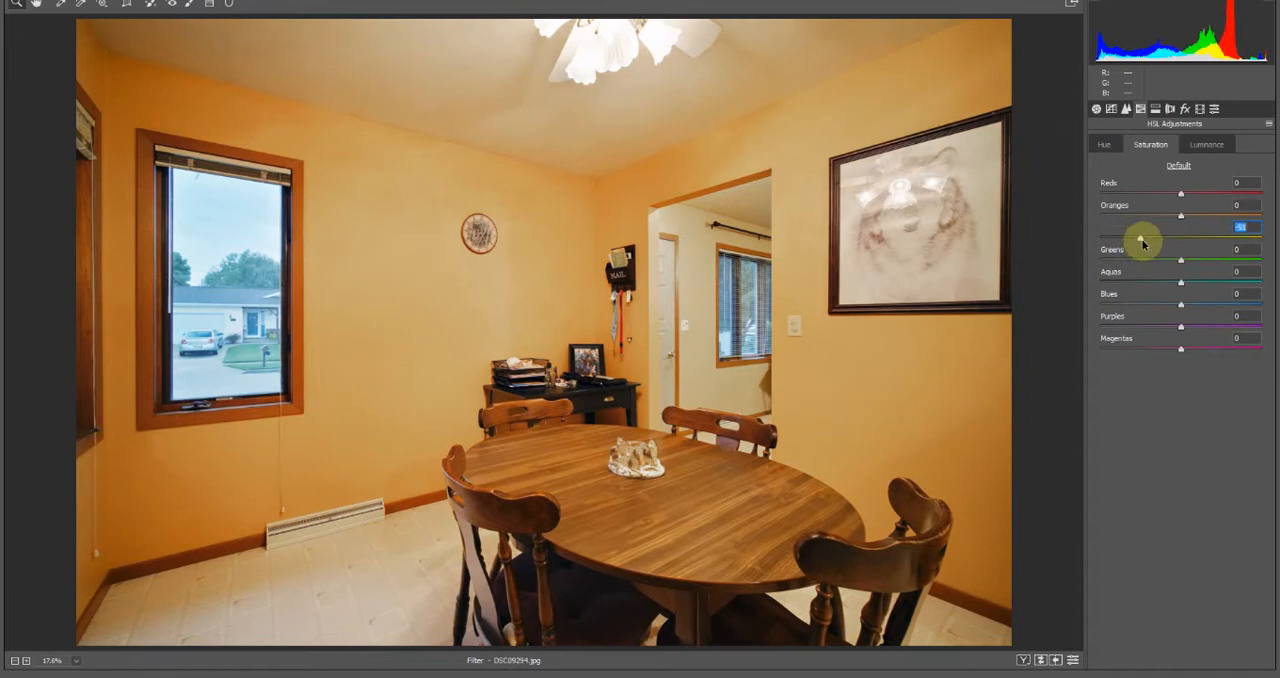
{"action": "left_click", "coordinate": [1105, 149]}
{"action": "left_click", "coordinate": [1156, 148]}
{"action": "left_click", "coordinate": [1194, 149]}
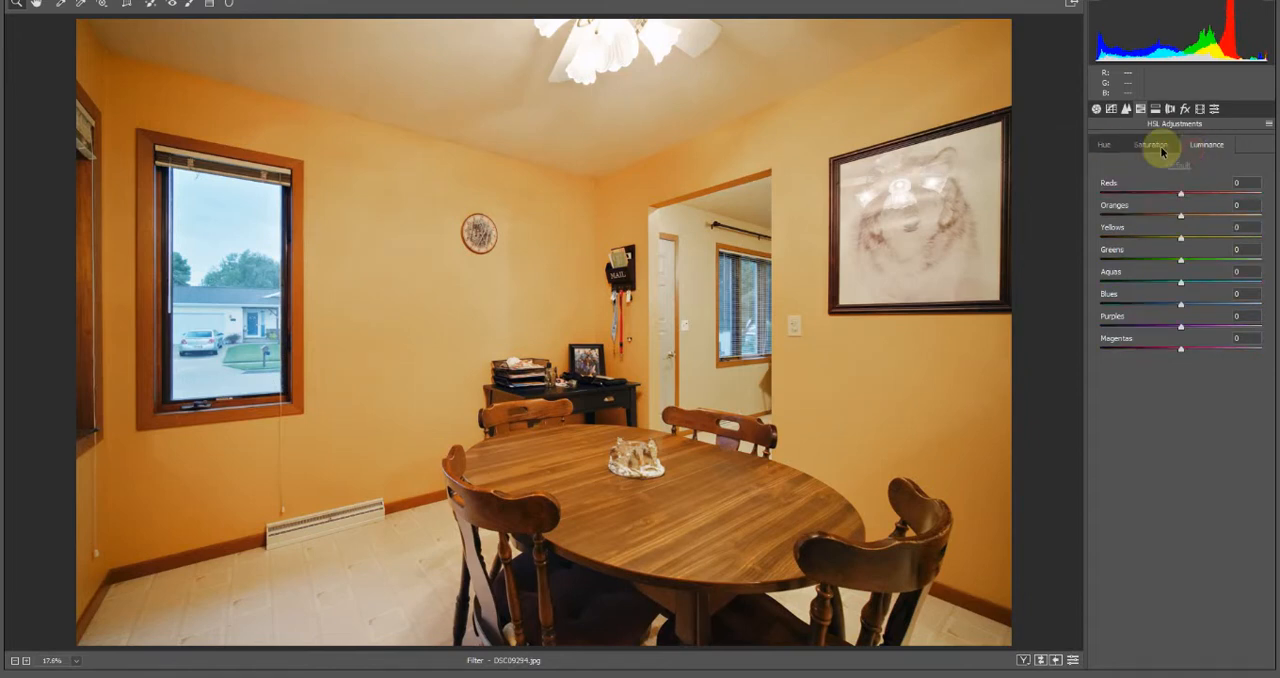
{"action": "left_click", "coordinate": [1161, 148]}
{"action": "left_click_drag", "start_coordinate": [1141, 243], "coordinate": [1133, 240]}
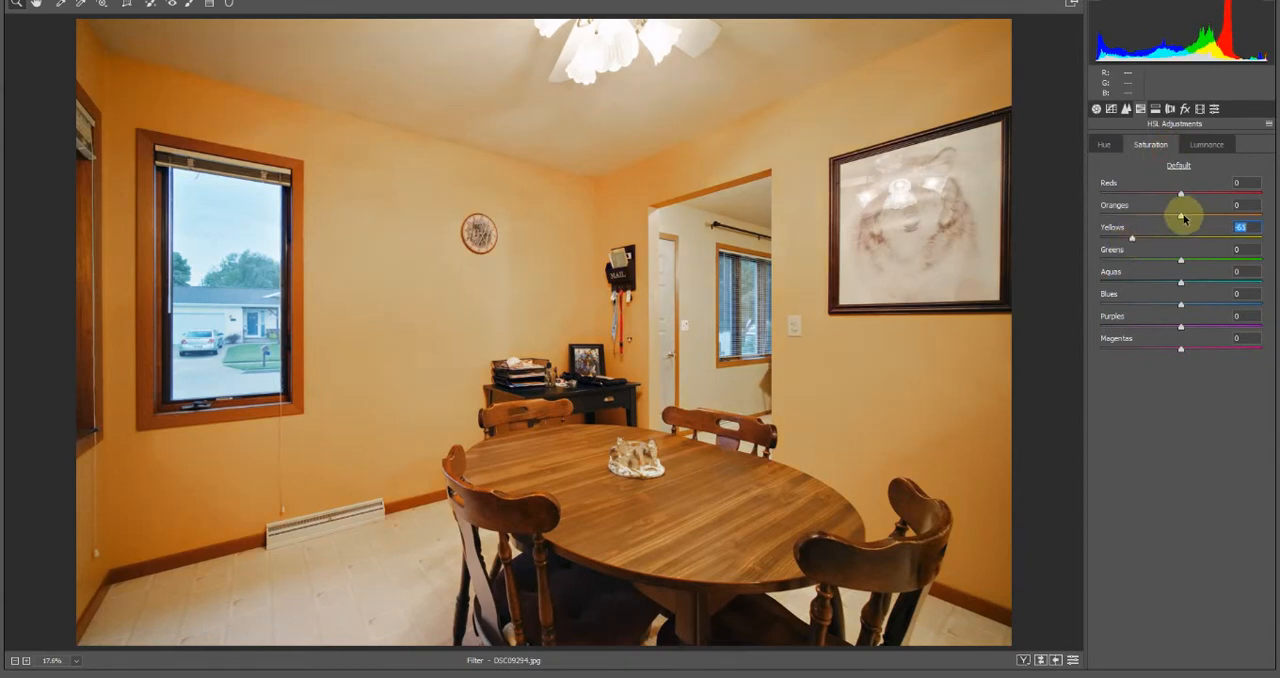
{"action": "left_click_drag", "start_coordinate": [1184, 219], "coordinate": [1161, 232]}
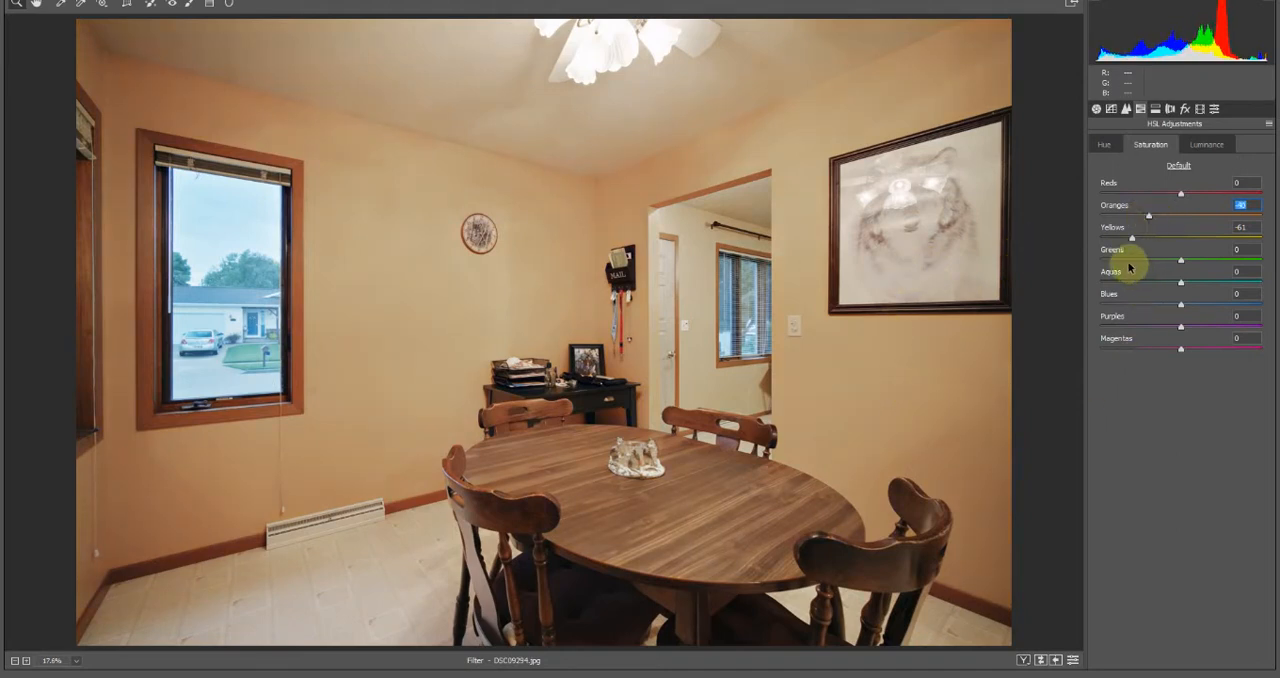
{"action": "mouse_move", "coordinate": [1131, 240]}
{"action": "left_mouse_down"}
{"action": "mouse_move", "coordinate": [1111, 239]}
{"action": "mouse_move", "coordinate": [1126, 244]}
{"action": "left_mouse_up"}
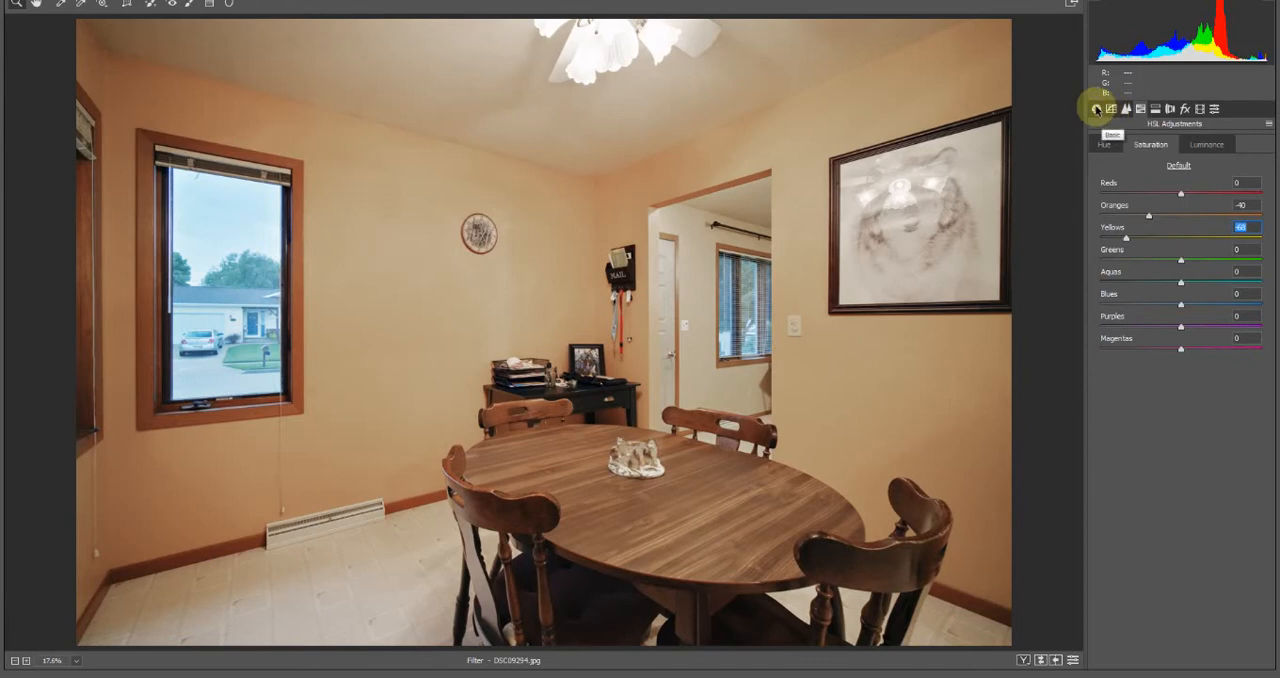
Set the basic adjustments to Contrast +54, Highlights -23, Shadows +21, Whites +12 and Texture +31
{"action": "left_click", "coordinate": [1096, 110]}
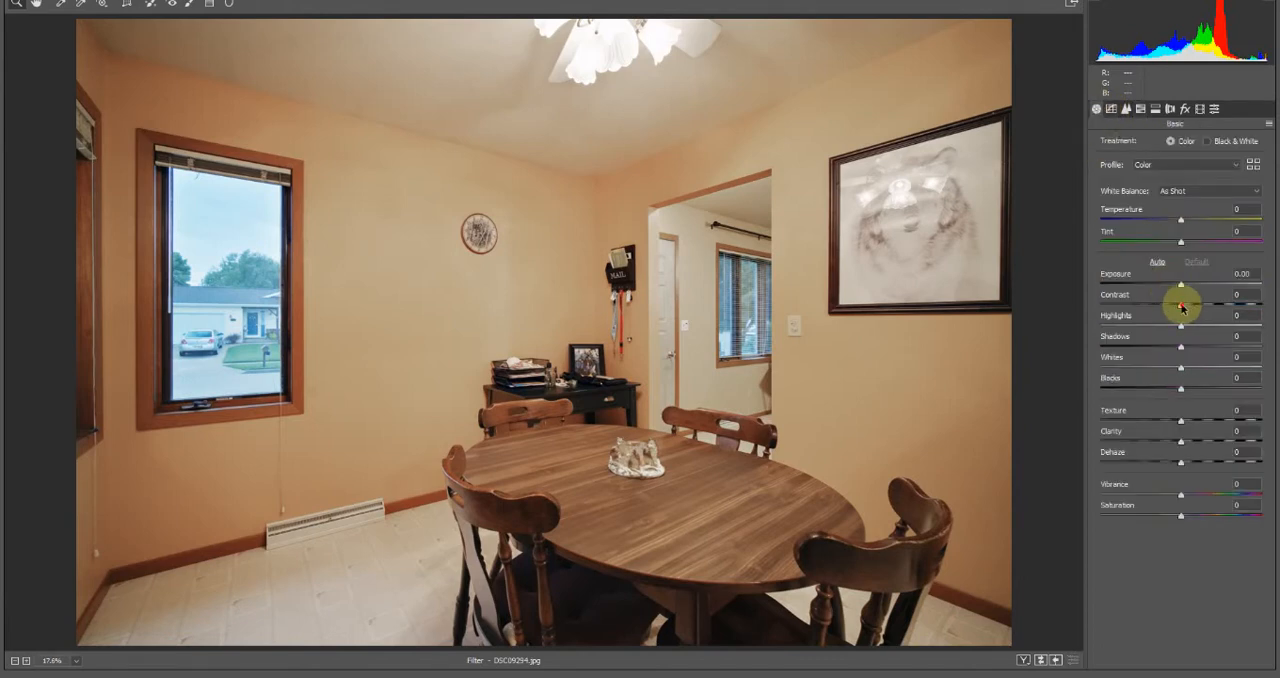
{"action": "left_click_drag", "start_coordinate": [1182, 306], "coordinate": [1198, 348]}
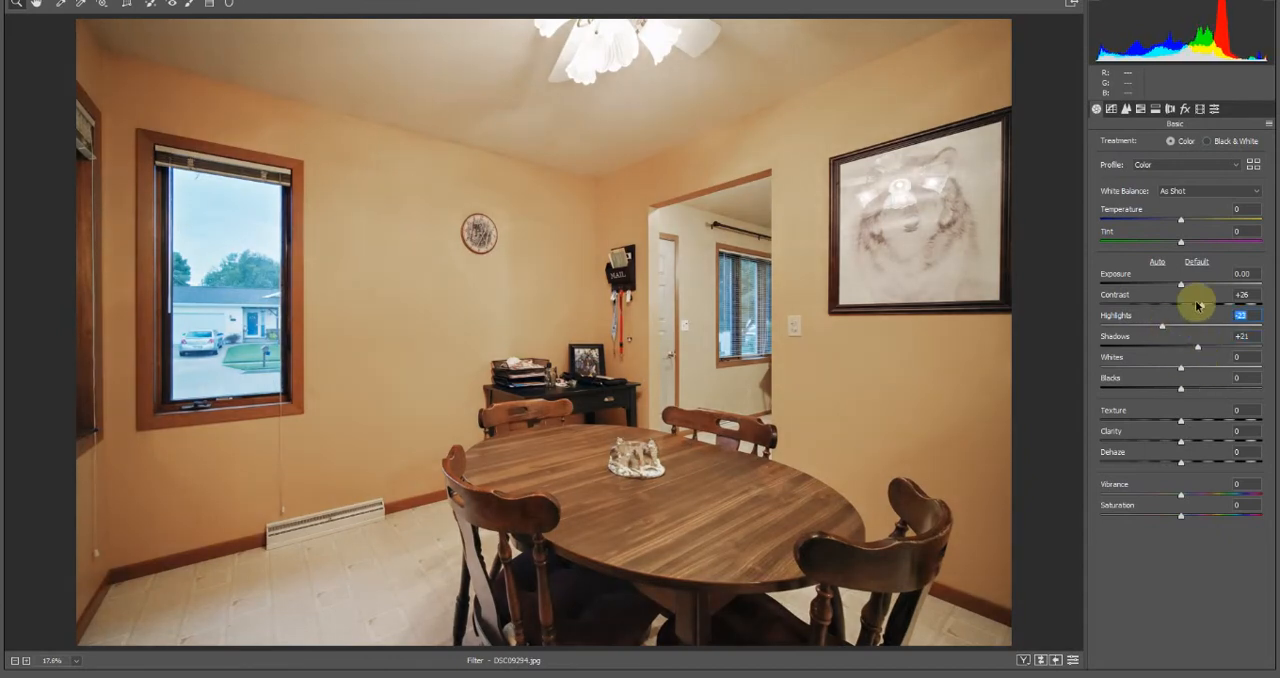
{"action": "left_click_drag", "start_coordinate": [1203, 307], "coordinate": [1225, 309]}
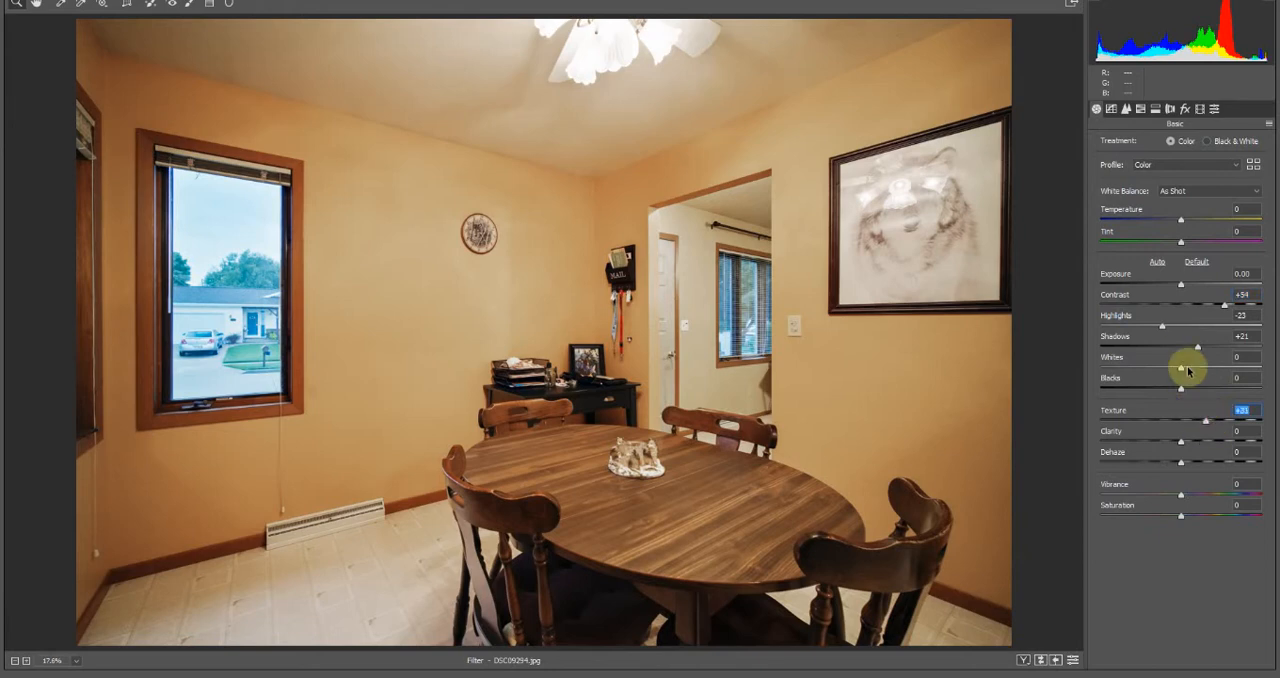
{"action": "left_click_drag", "start_coordinate": [1182, 371], "coordinate": [1192, 372]}
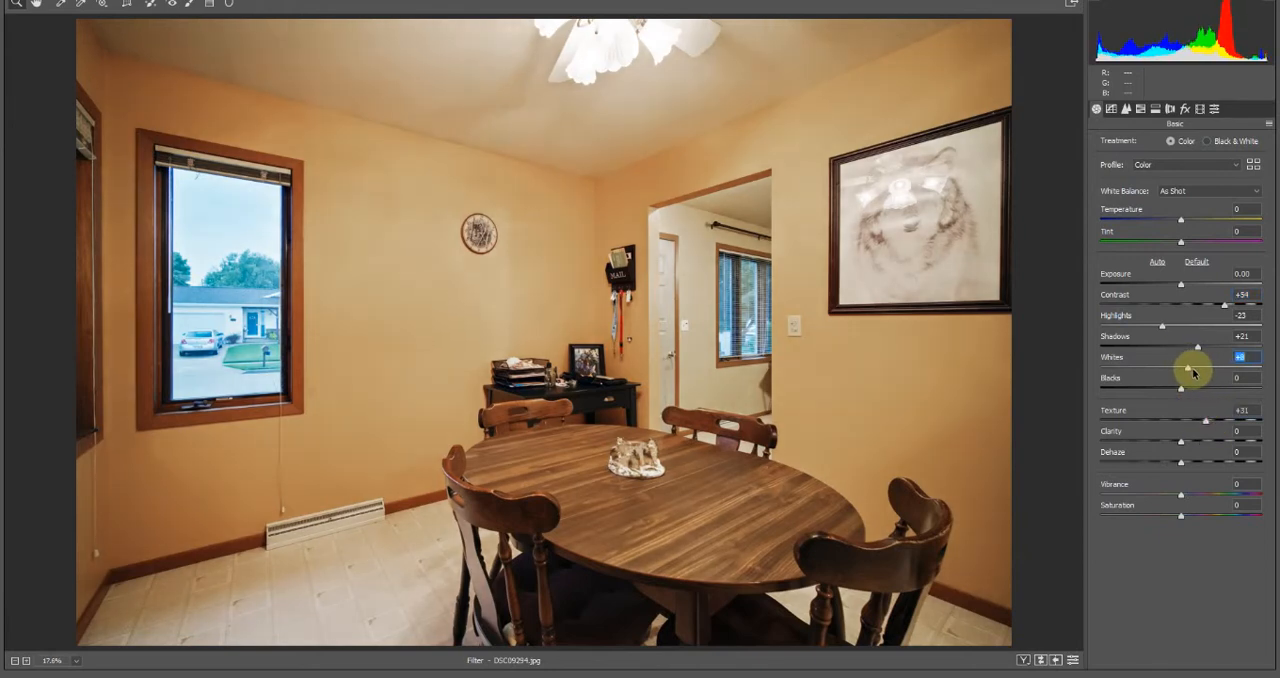
Compare the room's original colors with the Camera Raw adjustments by switching the preview off and on
{"action": "key", "text": "p"}
{"action": "key", "text": "p"}
{"action": "key", "text": "p"}
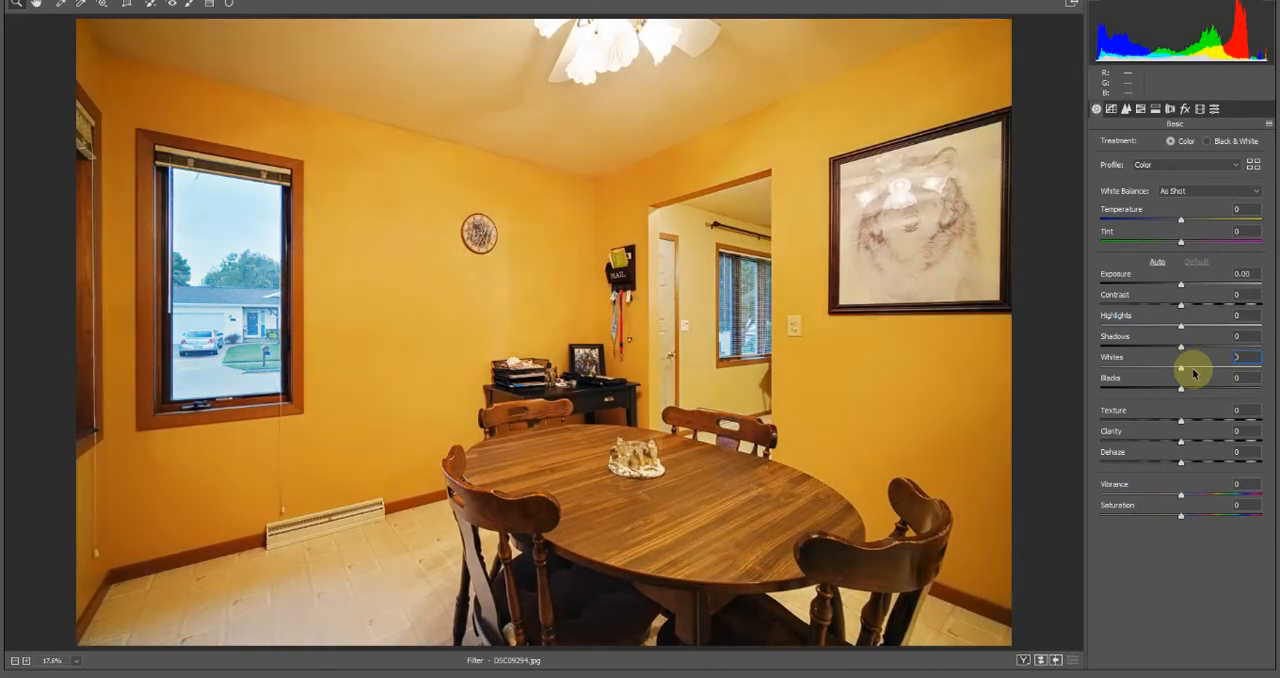
{"action": "key", "text": "p"}
{"action": "key", "text": "p"}
{"action": "key", "text": "p"}
{"action": "key", "text": "p"}
{"action": "key", "text": "p"}
{"action": "key", "text": "p"}
{"action": "key", "text": "p"}
{"action": "key", "text": "p"}
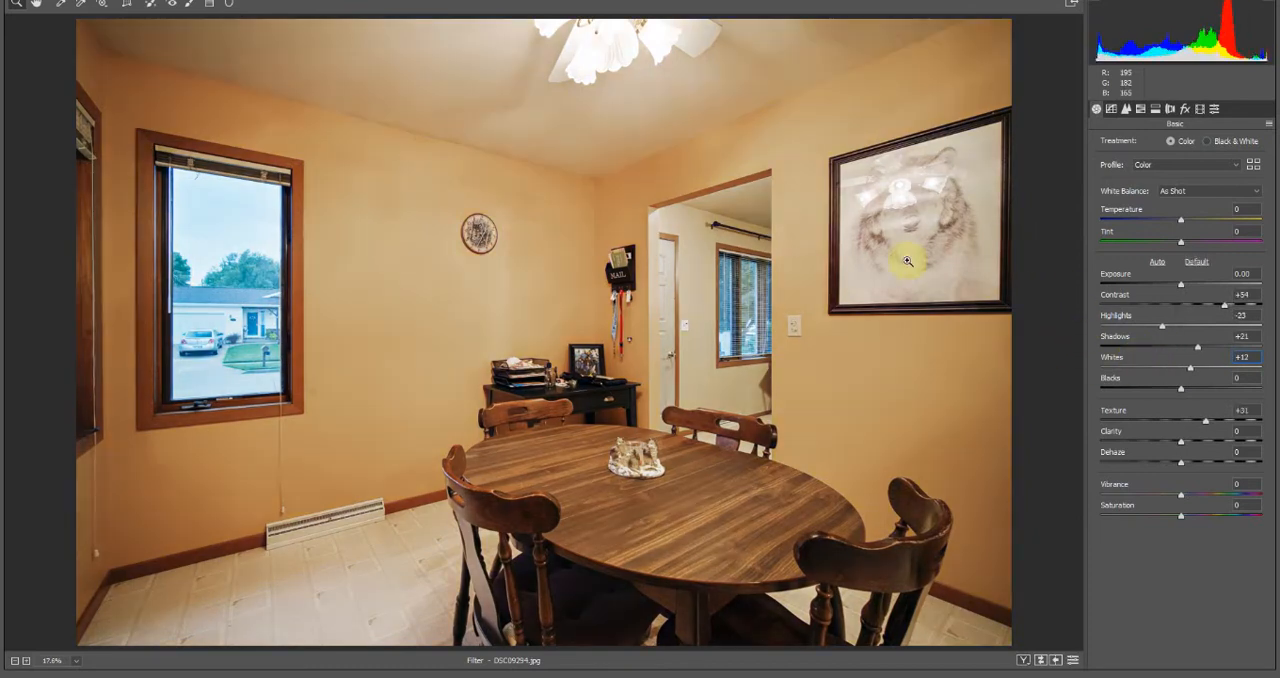
Lower the saturation to -51 for oranges and -80 for yellows, and compare the result with the original image
{"action": "left_click", "coordinate": [1140, 108]}
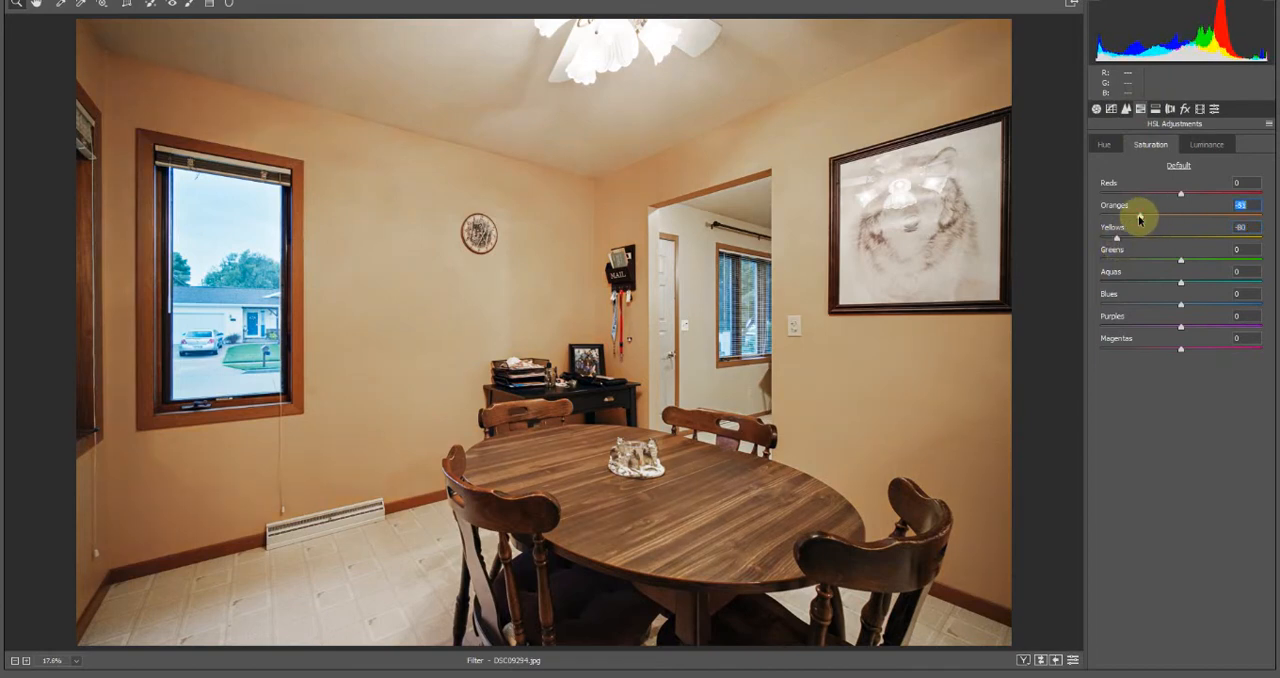
{"action": "key", "text": "p"}
{"action": "key", "text": "p"}
{"action": "key", "text": "p"}
{"action": "key", "text": "p"}
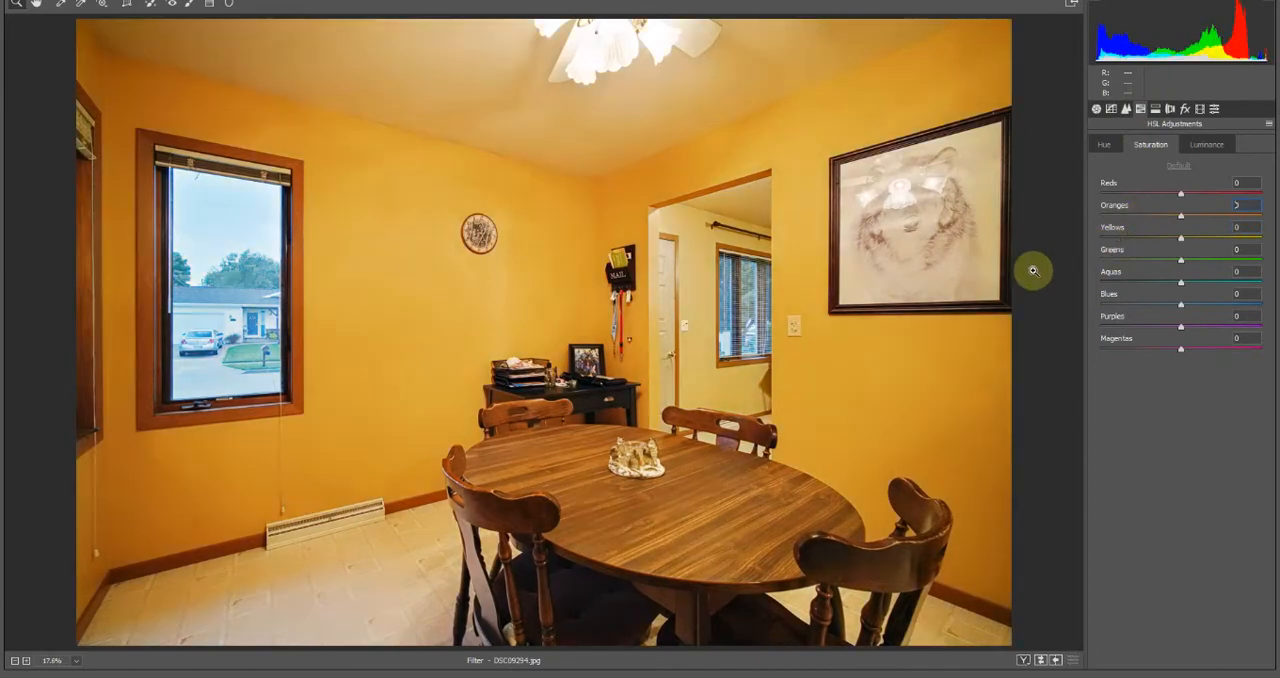
{"action": "key", "text": "p"}
{"action": "key", "text": "p"}
{"action": "key", "text": "p"}
{"action": "key", "text": "p"}
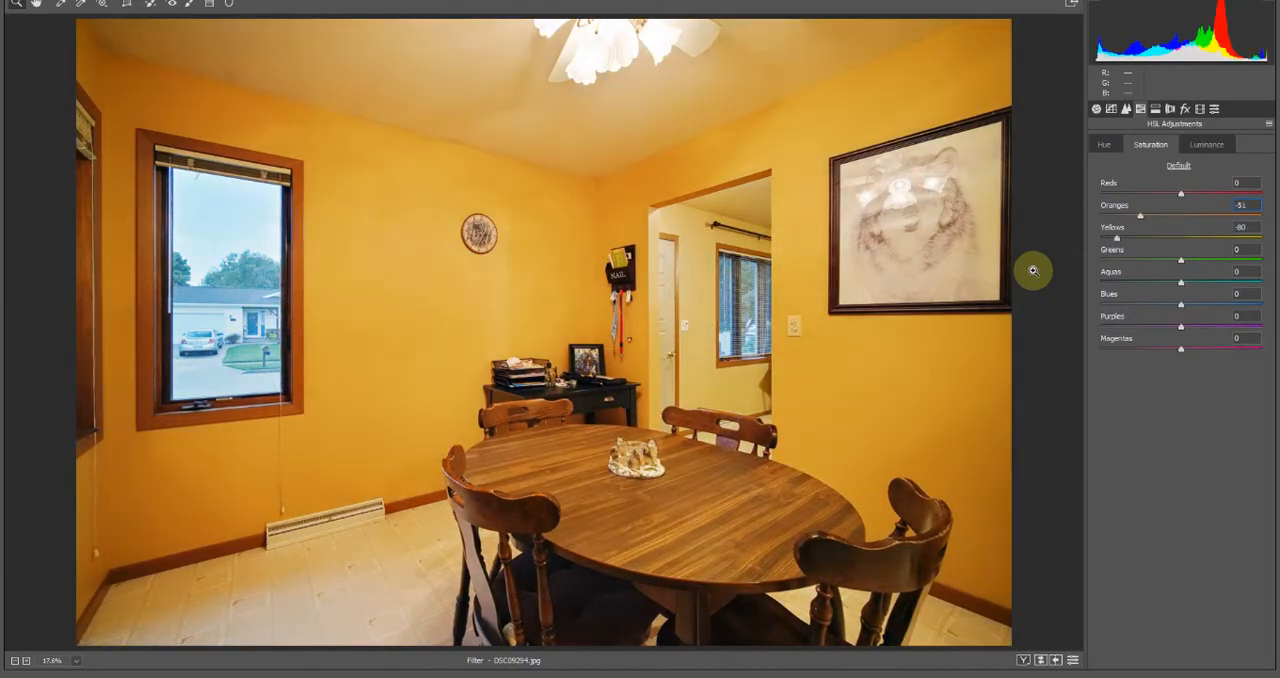
Set Contrast to +55, compare with the original image and apply the Camera Raw adjustments
{"action": "left_click", "coordinate": [1096, 108]}
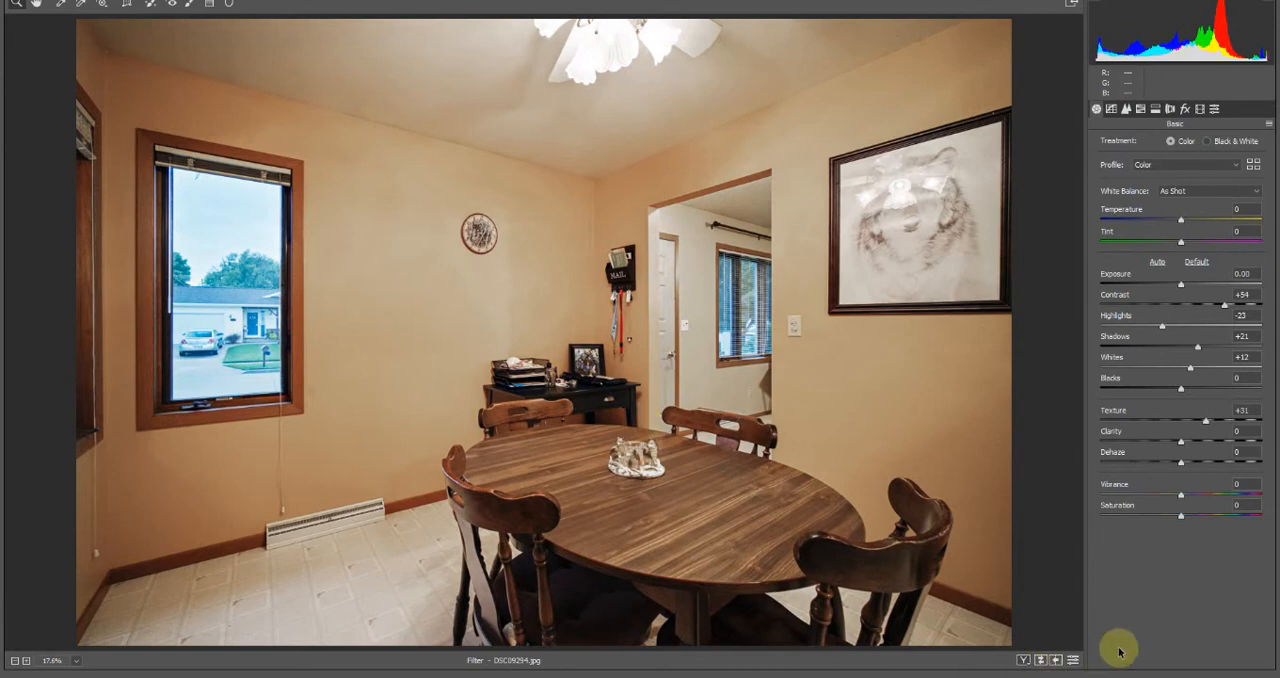
{"action": "left_click_drag", "start_coordinate": [1229, 305], "coordinate": [1199, 367]}
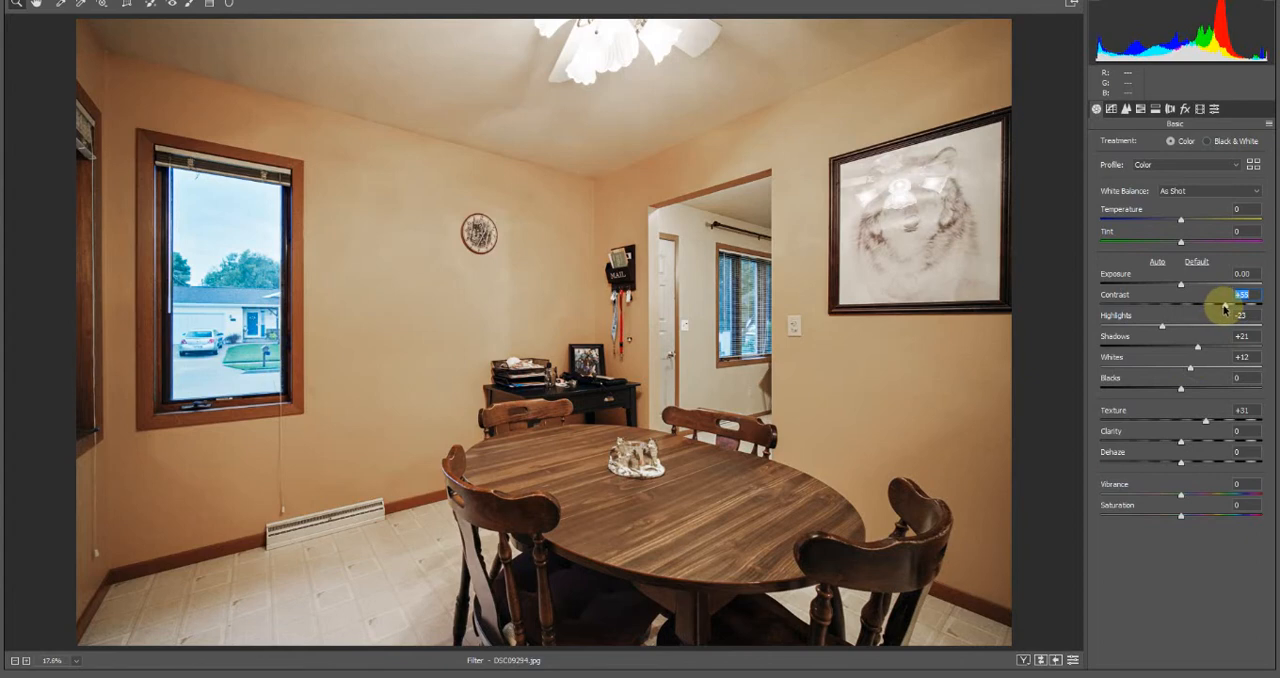
{"action": "key", "text": "p"}
{"action": "key", "text": "p"}
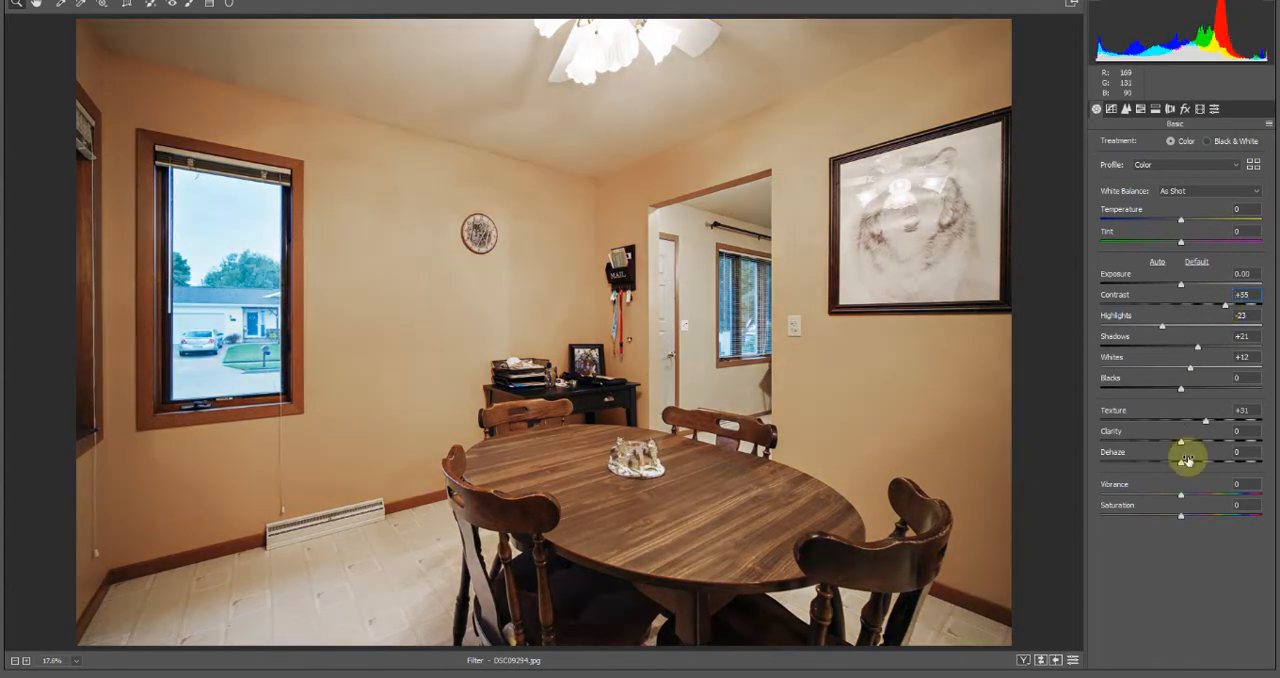
{"action": "key", "text": "Return"}
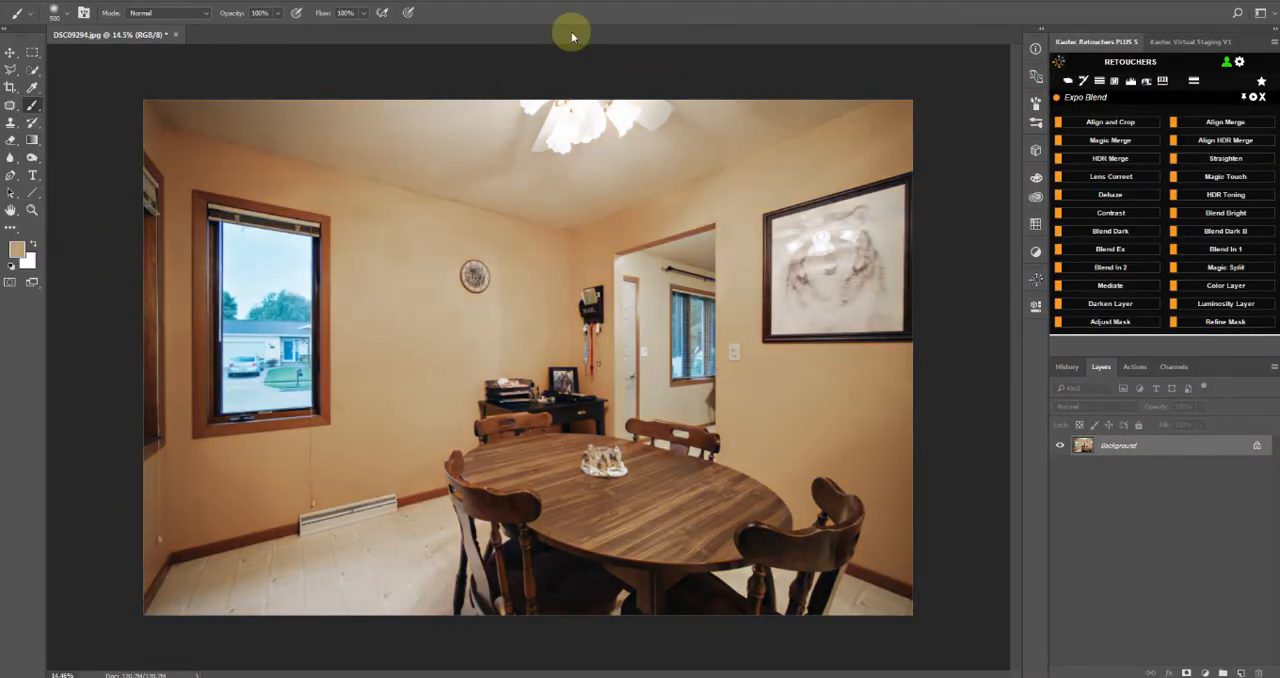
Examine the wall and ceiling around the room's window corner up close for uneven color and texture
{"action": "key", "text": "z"}
{"action": "left_click_drag", "start_coordinate": [382, 62], "coordinate": [130, 255]}
{"action": "key", "text": "space"}
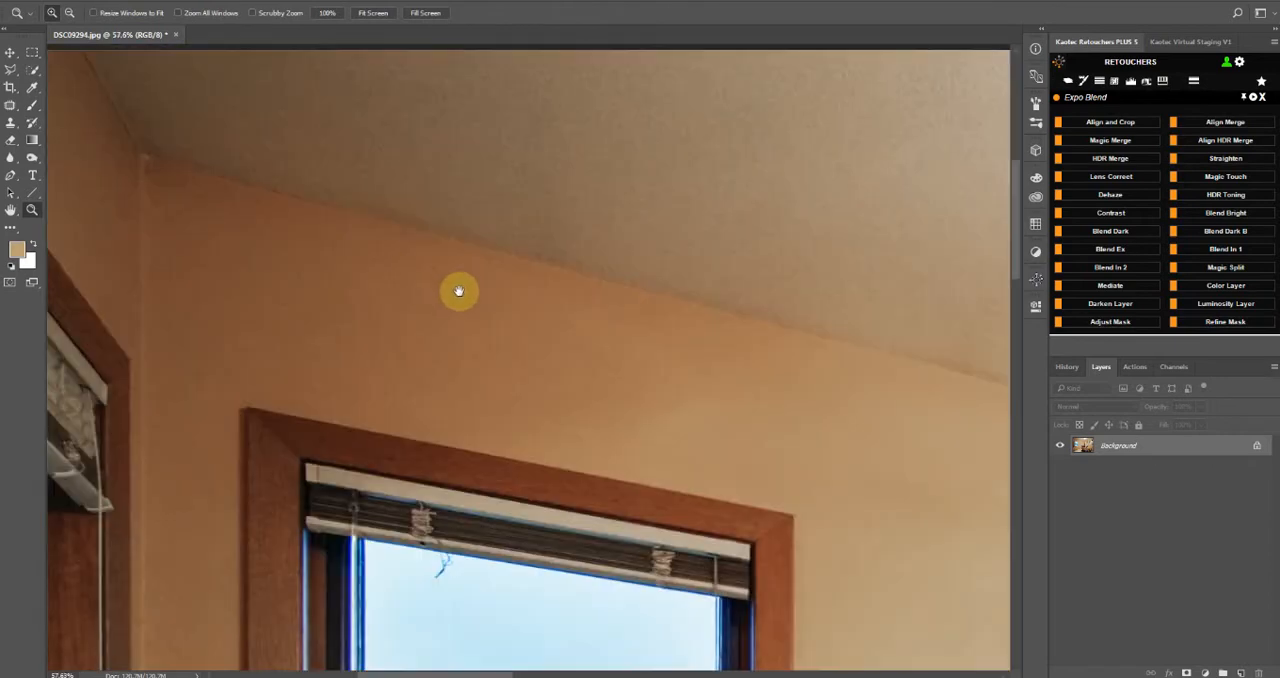
{"action": "left_click_drag", "start_coordinate": [460, 291], "coordinate": [618, 363]}
{"action": "left_click", "coordinate": [618, 362], "text": "alt"}
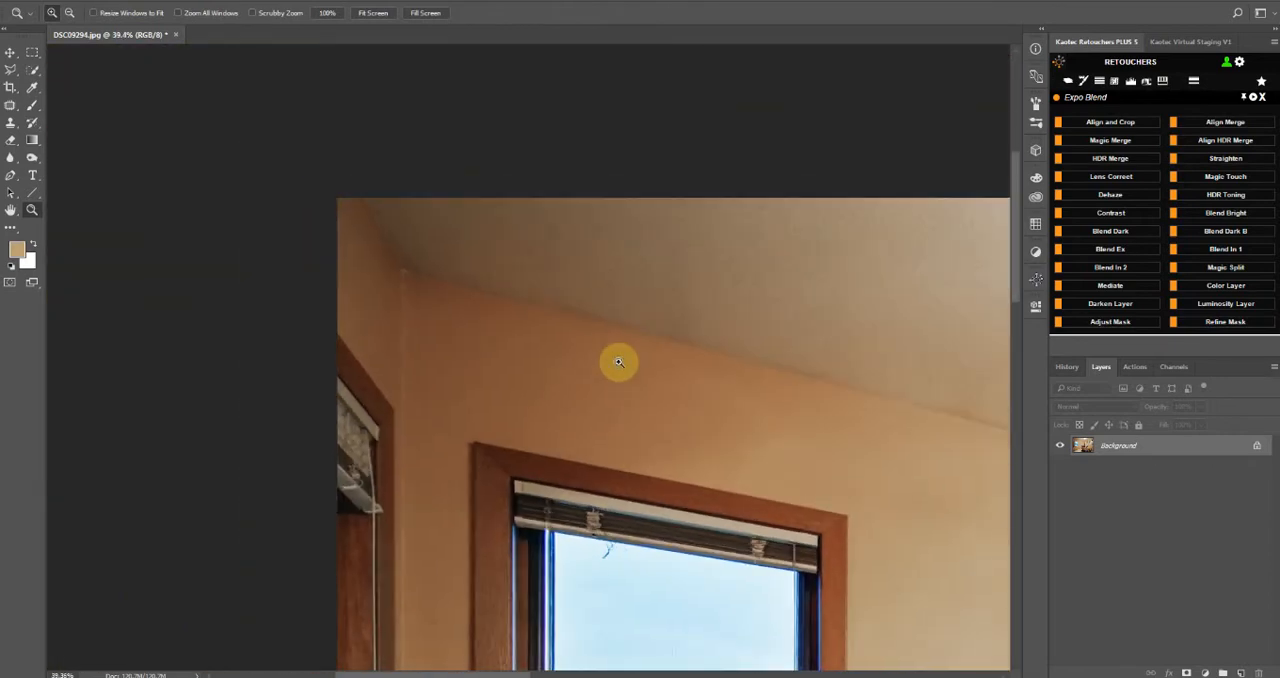
{"action": "left_click", "coordinate": [565, 312], "text": "alt"}
{"action": "left_click", "coordinate": [562, 314], "text": "alt"}
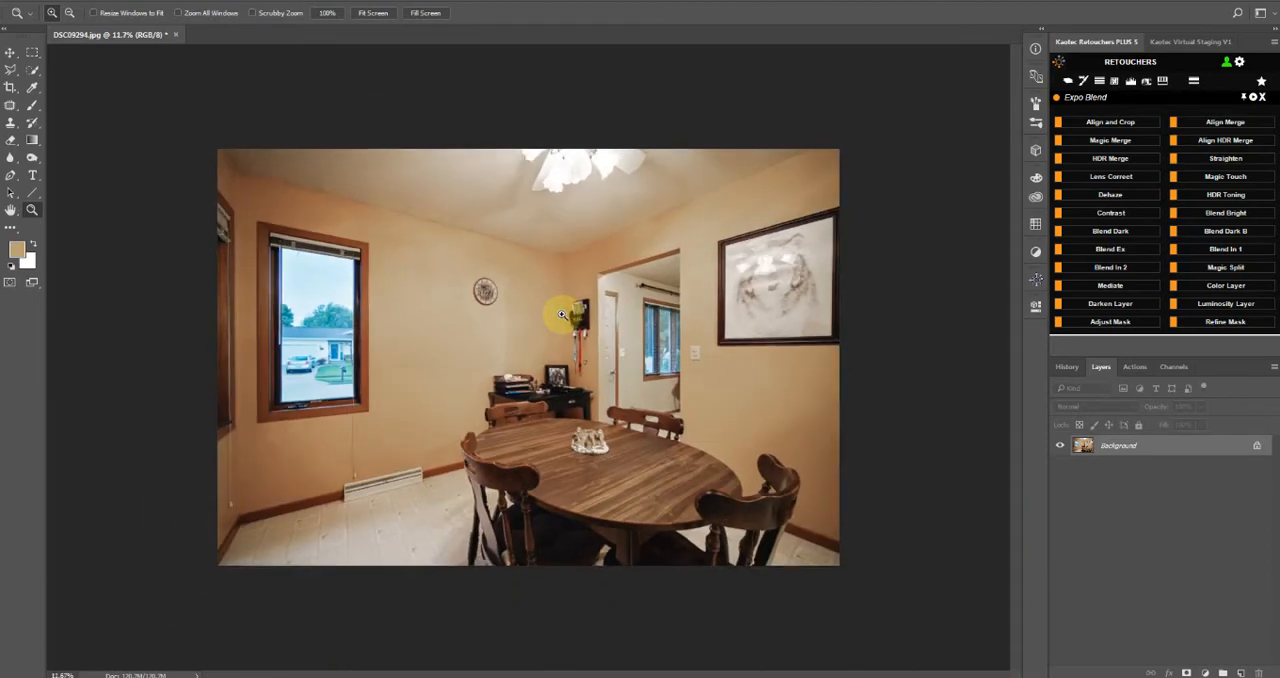
{"action": "left_click", "coordinate": [495, 332]}
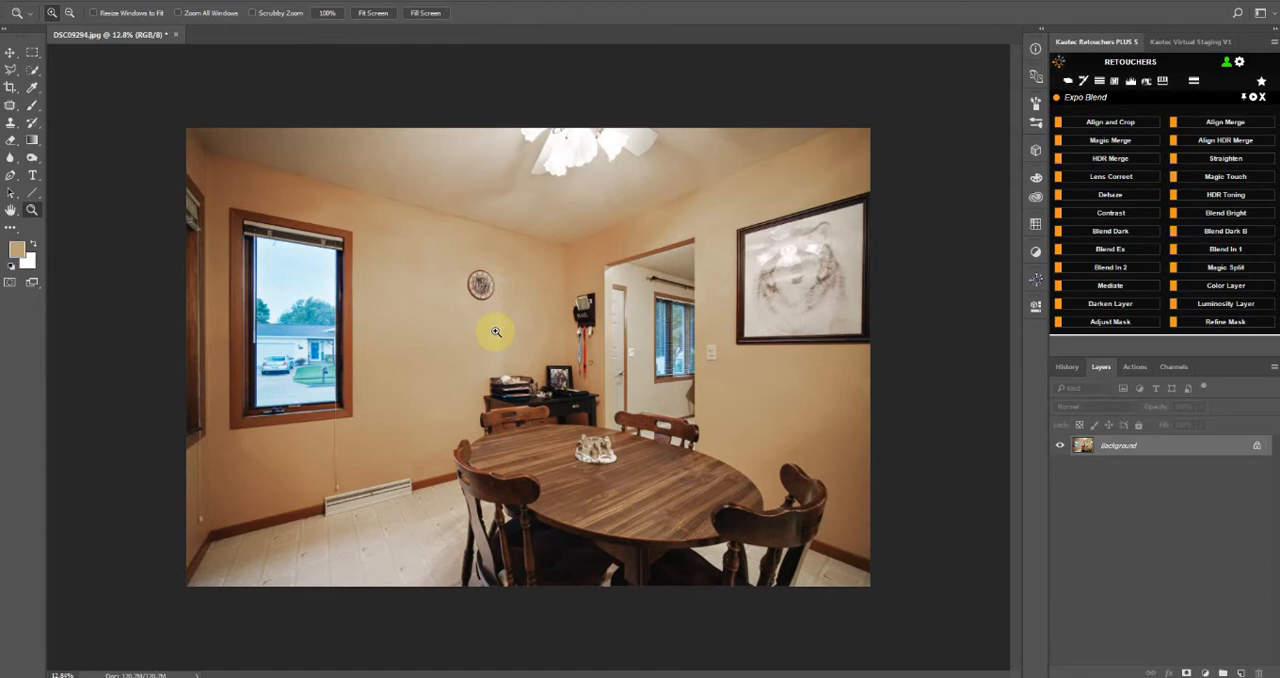
{"action": "left_click_drag", "start_coordinate": [358, 119], "coordinate": [148, 235]}
{"action": "left_click_drag", "start_coordinate": [688, 329], "coordinate": [830, 376]}
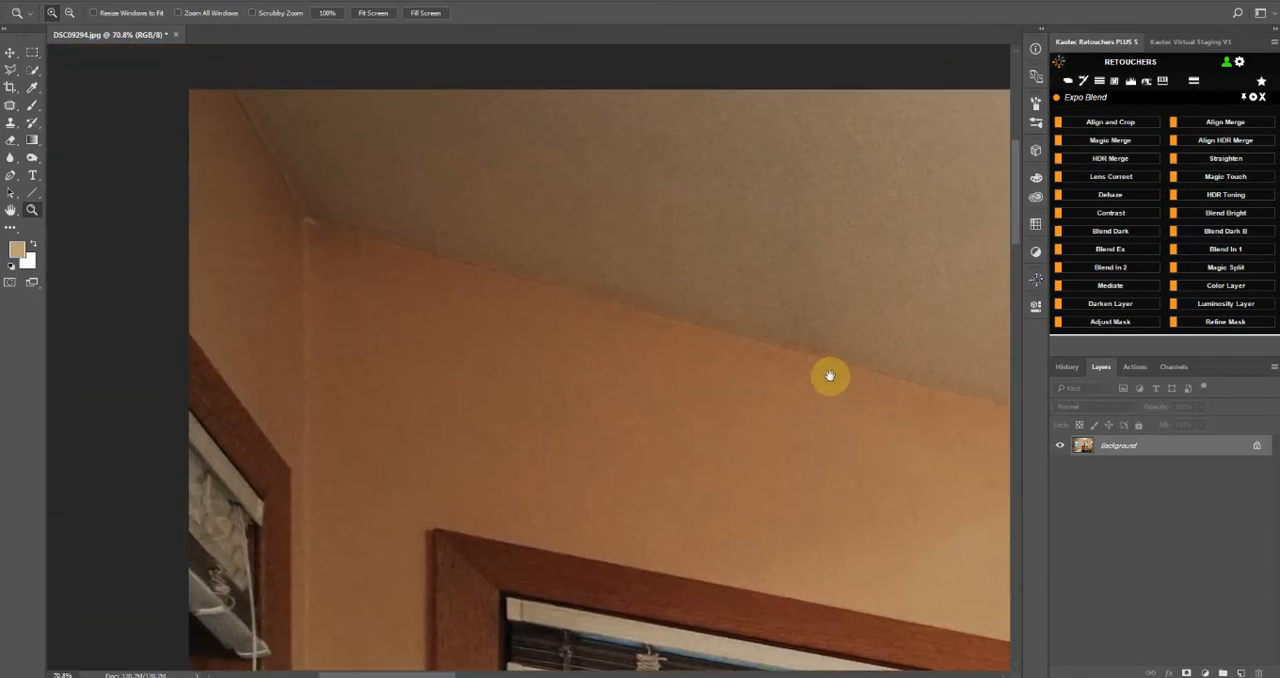
{"action": "scroll", "coordinate": [678, 332], "scroll_direction": "down", "scroll_amount": 3}
{"action": "scroll", "coordinate": [620, 300], "scroll_direction": "up", "scroll_amount": 2}
{"action": "left_click_drag", "start_coordinate": [620, 296], "coordinate": [606, 369]}
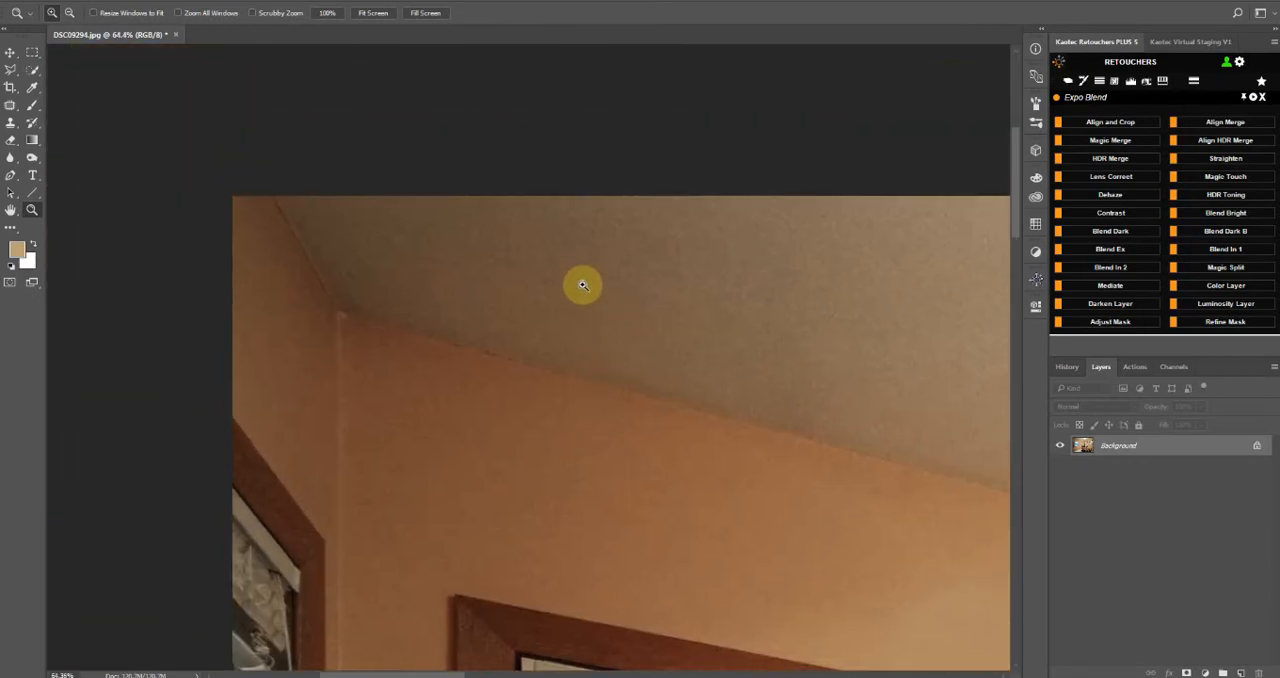
{"action": "left_click_drag", "start_coordinate": [800, 478], "coordinate": [497, 335]}
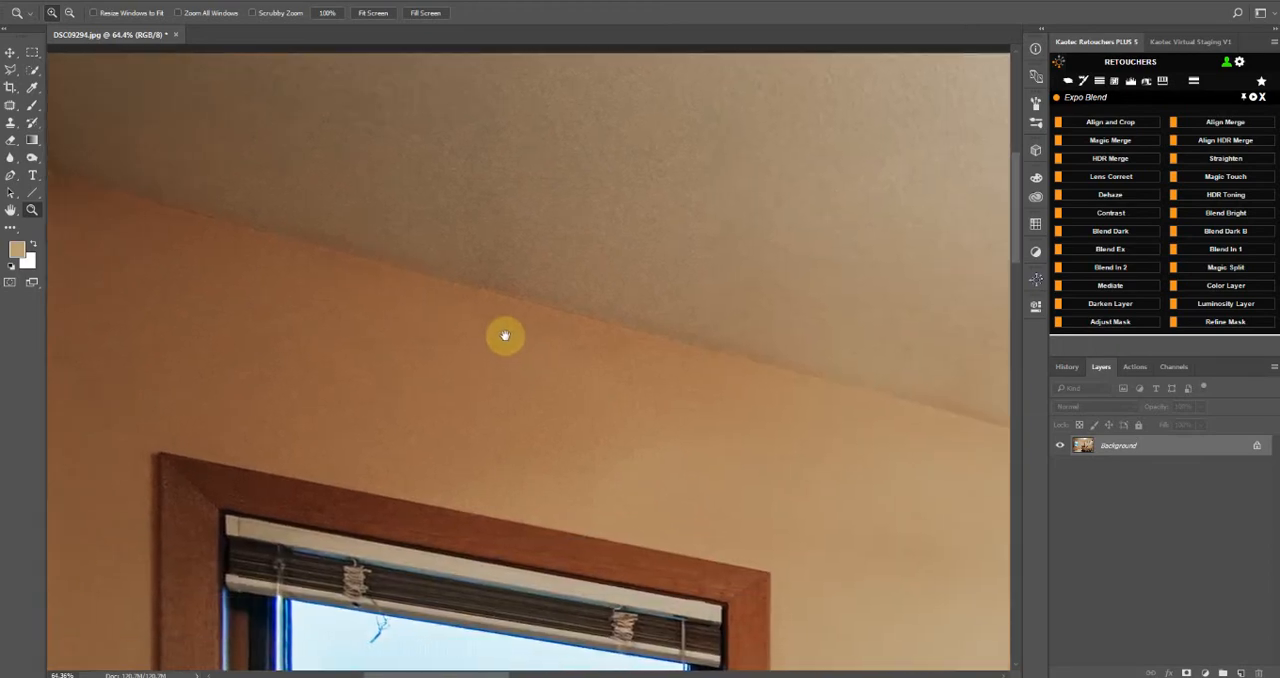
{"action": "scroll", "coordinate": [571, 351], "scroll_direction": "down", "scroll_amount": 8}
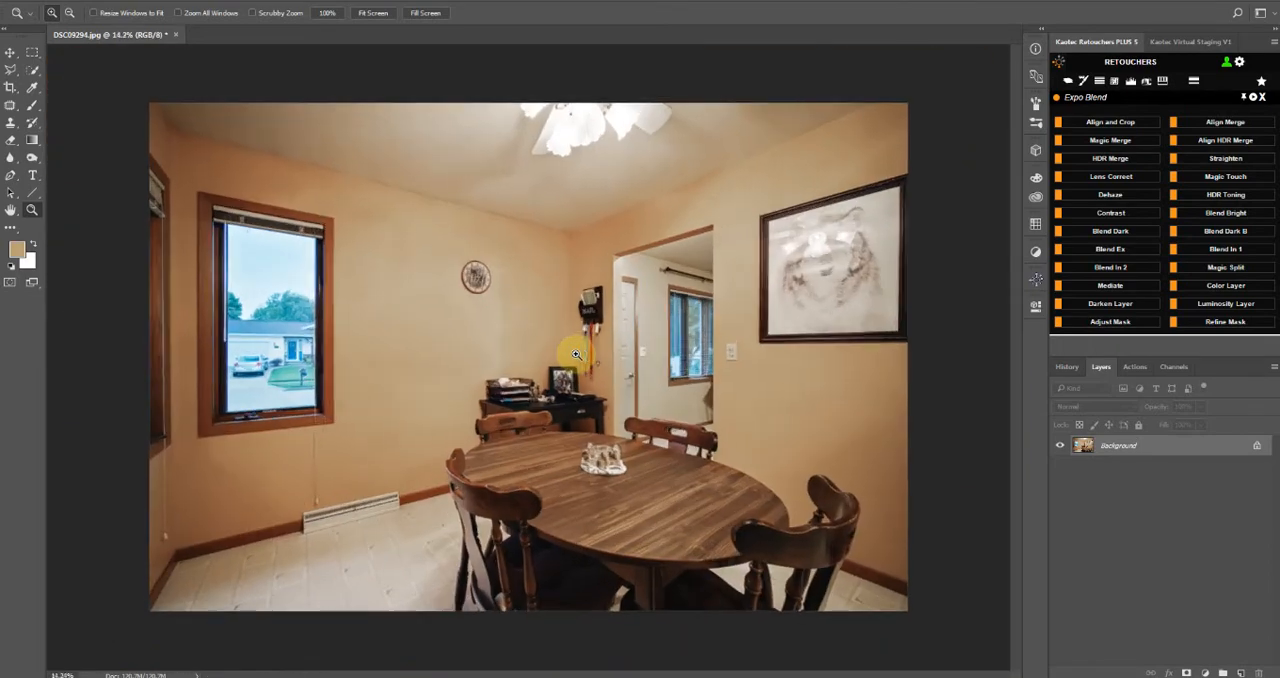
Run F-Separation from the Post Process features and expand its layer group
{"action": "left_click", "coordinate": [1255, 97]}
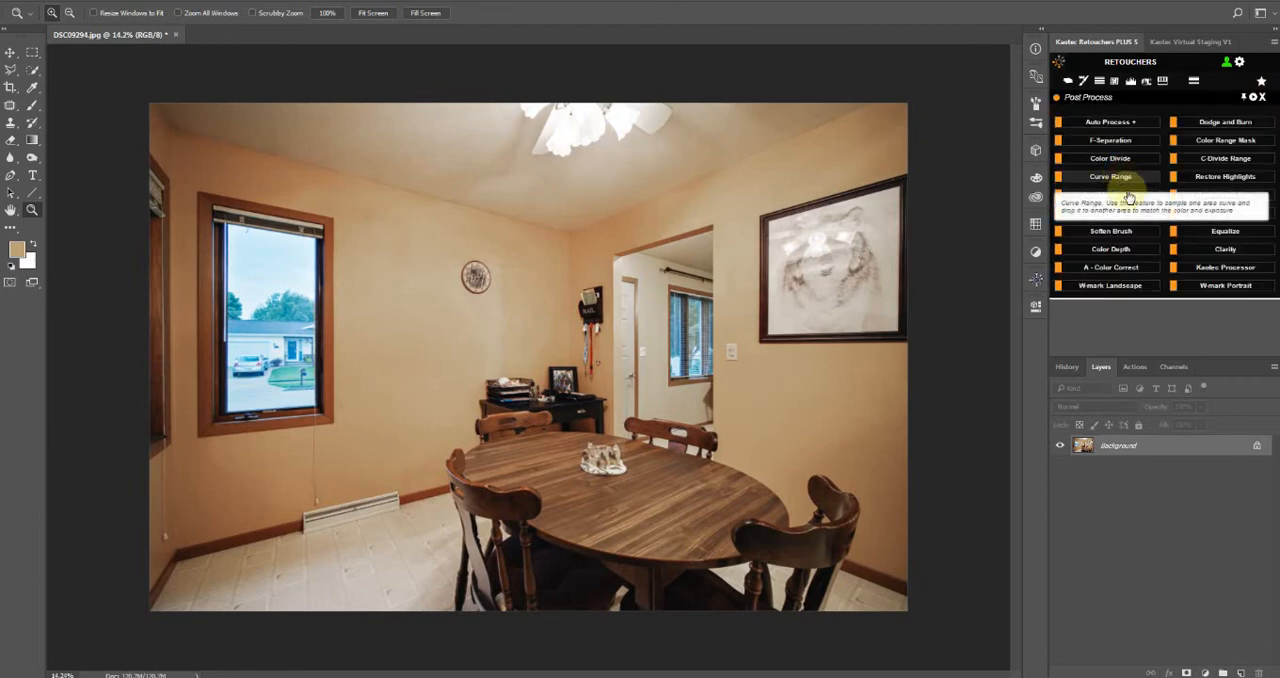
{"action": "left_click", "coordinate": [1106, 141]}
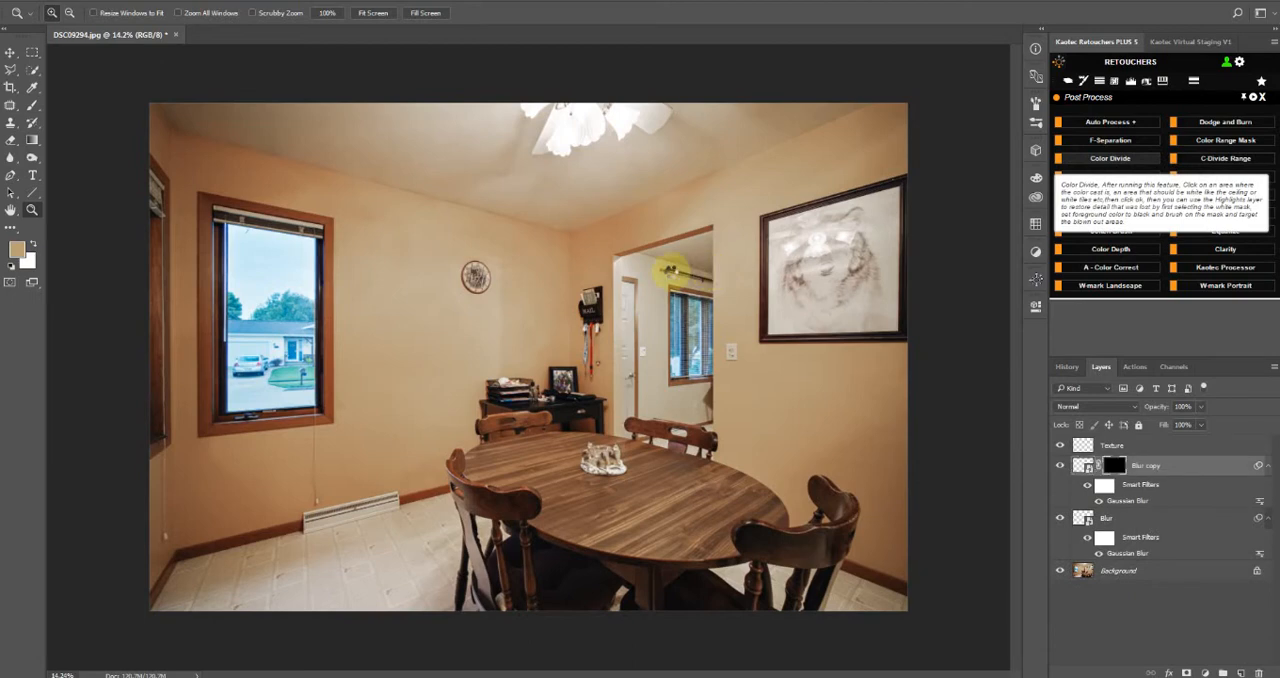
{"action": "left_click", "coordinate": [1110, 158]}
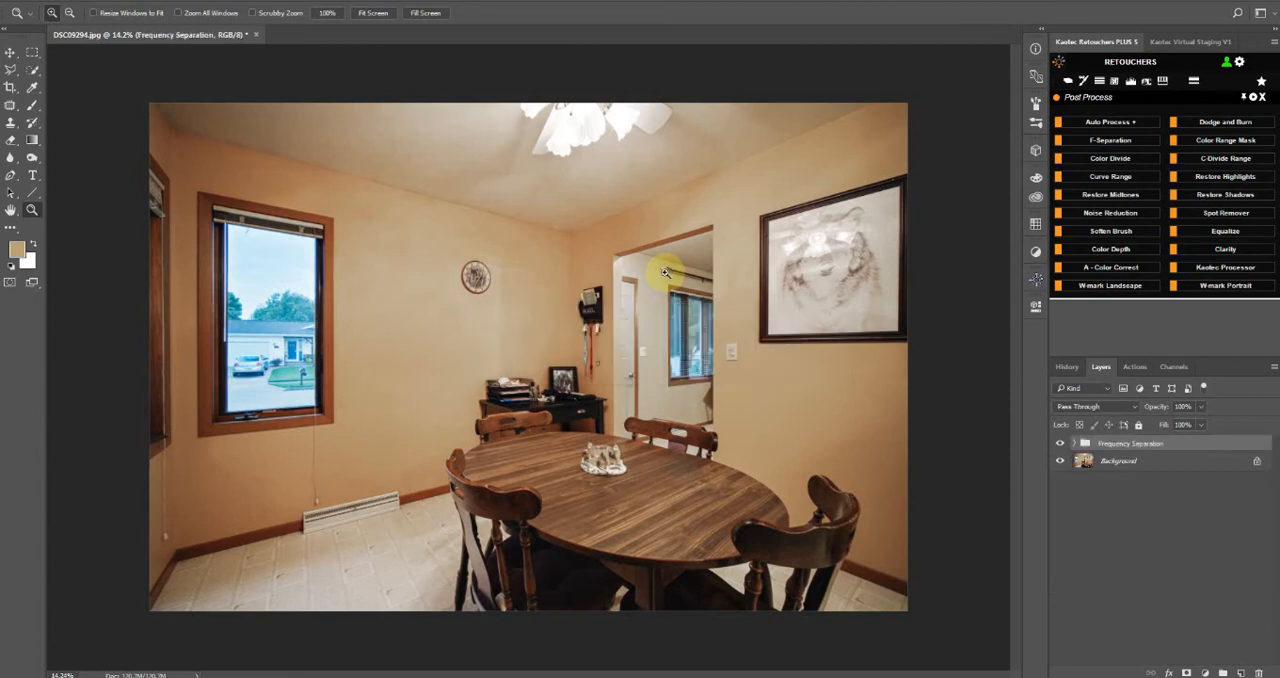
{"action": "left_click", "coordinate": [1061, 444]}
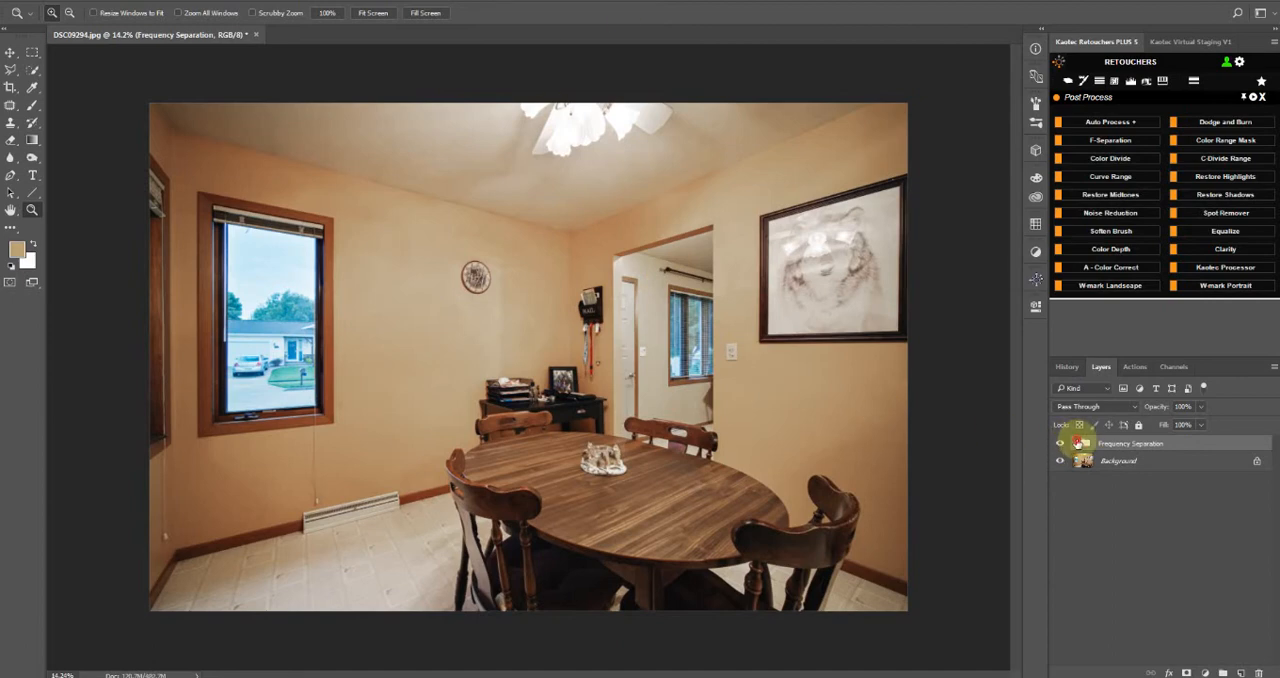
{"action": "left_click", "coordinate": [1077, 444]}
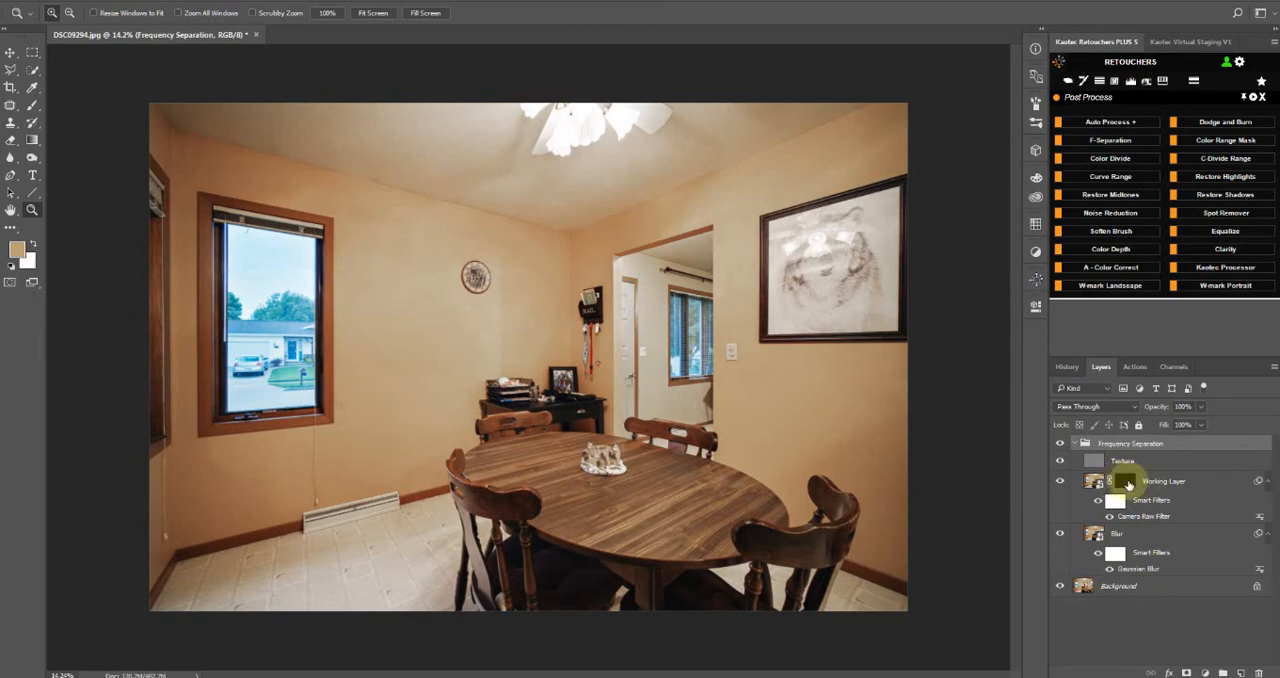
Paint white on the Working Layer's mask over the wall and ceiling edge in the corner above the window
{"action": "left_click", "coordinate": [1125, 482]}
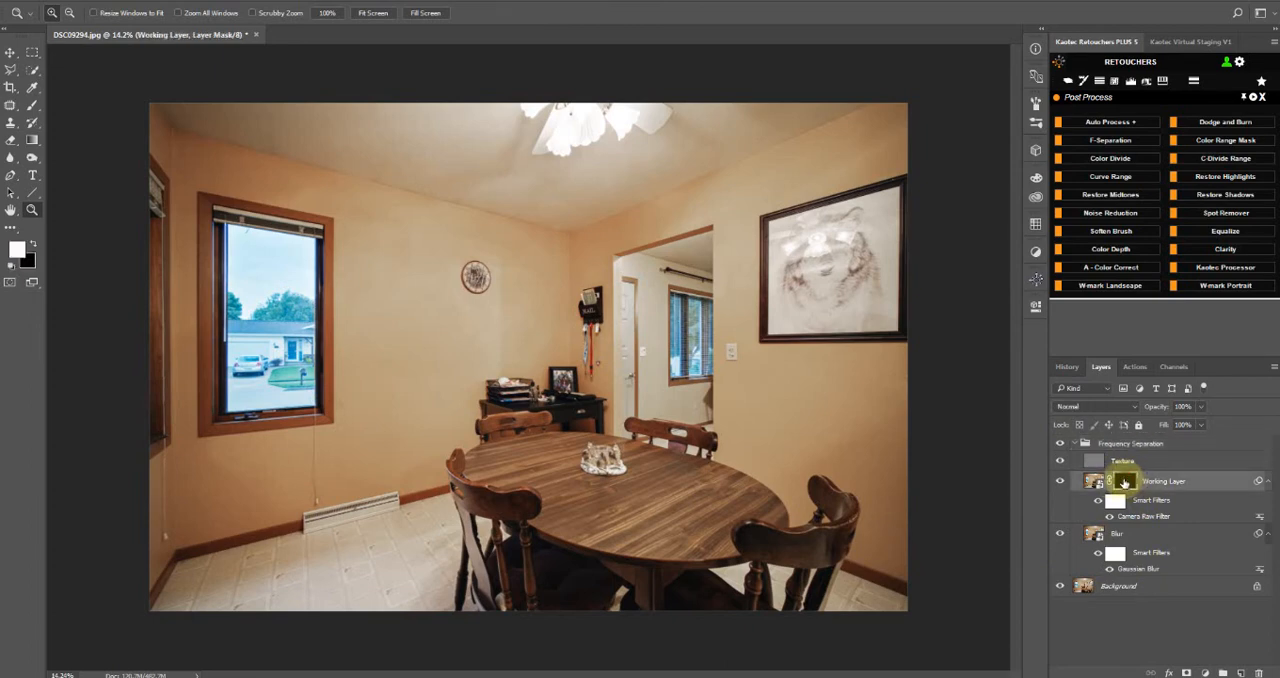
{"action": "left_click", "coordinate": [33, 108]}
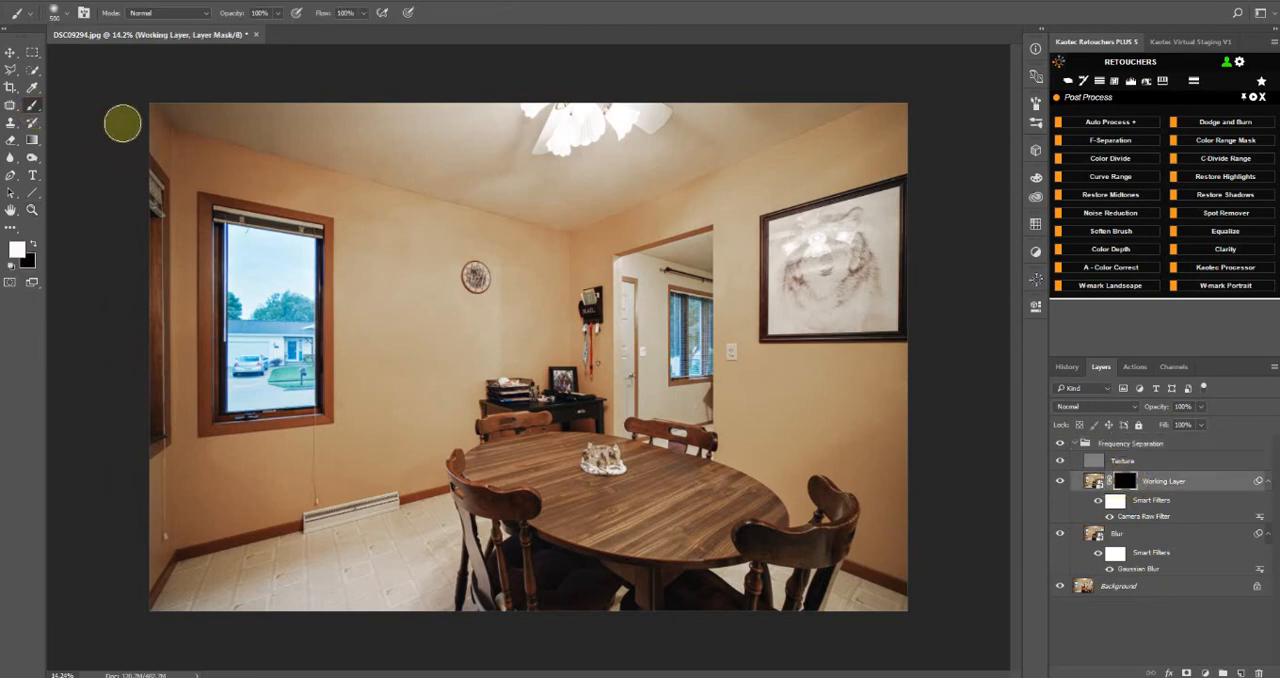
{"action": "key", "text": "bracketright"}
{"action": "key", "text": "bracketright"}
{"action": "key", "text": "bracketright"}
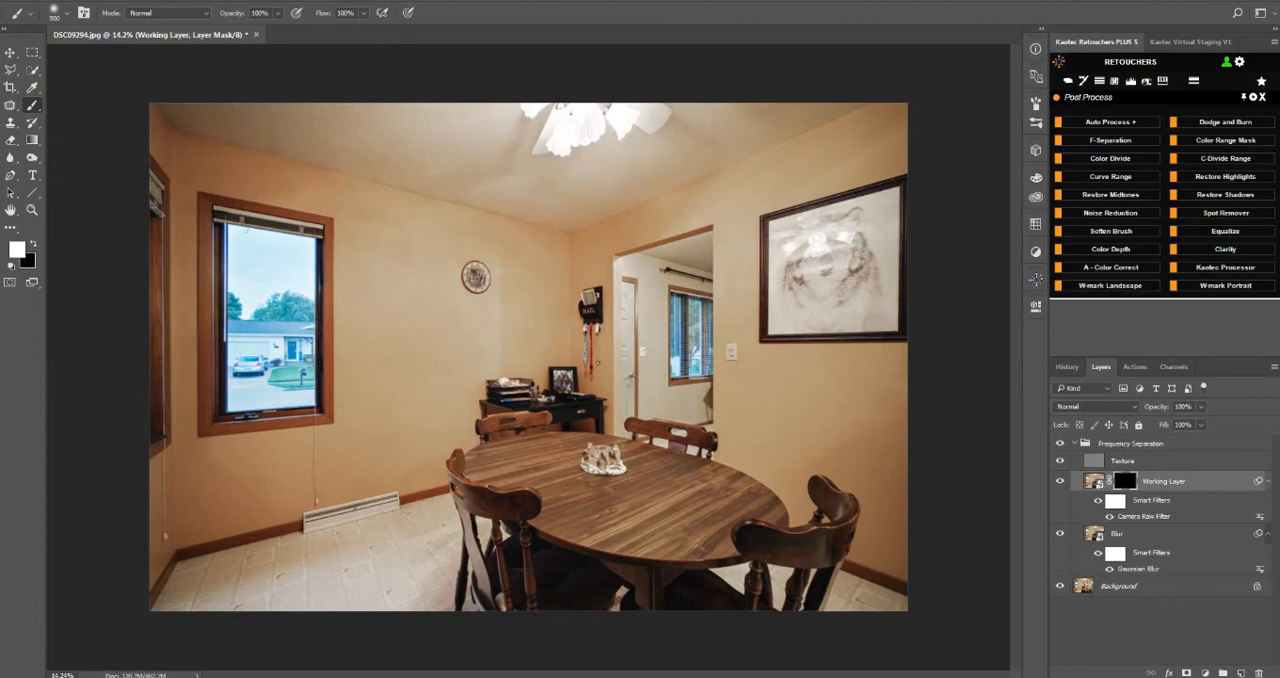
{"action": "scroll", "coordinate": [174, 199], "scroll_direction": "up", "scroll_amount": 3}
{"action": "mouse_move", "coordinate": [243, 144]}
{"action": "left_mouse_down"}
{"action": "mouse_move", "coordinate": [677, 488]}
{"action": "mouse_move", "coordinate": [620, 423]}
{"action": "left_mouse_up"}
{"action": "scroll", "coordinate": [586, 317], "scroll_direction": "up", "scroll_amount": 2}
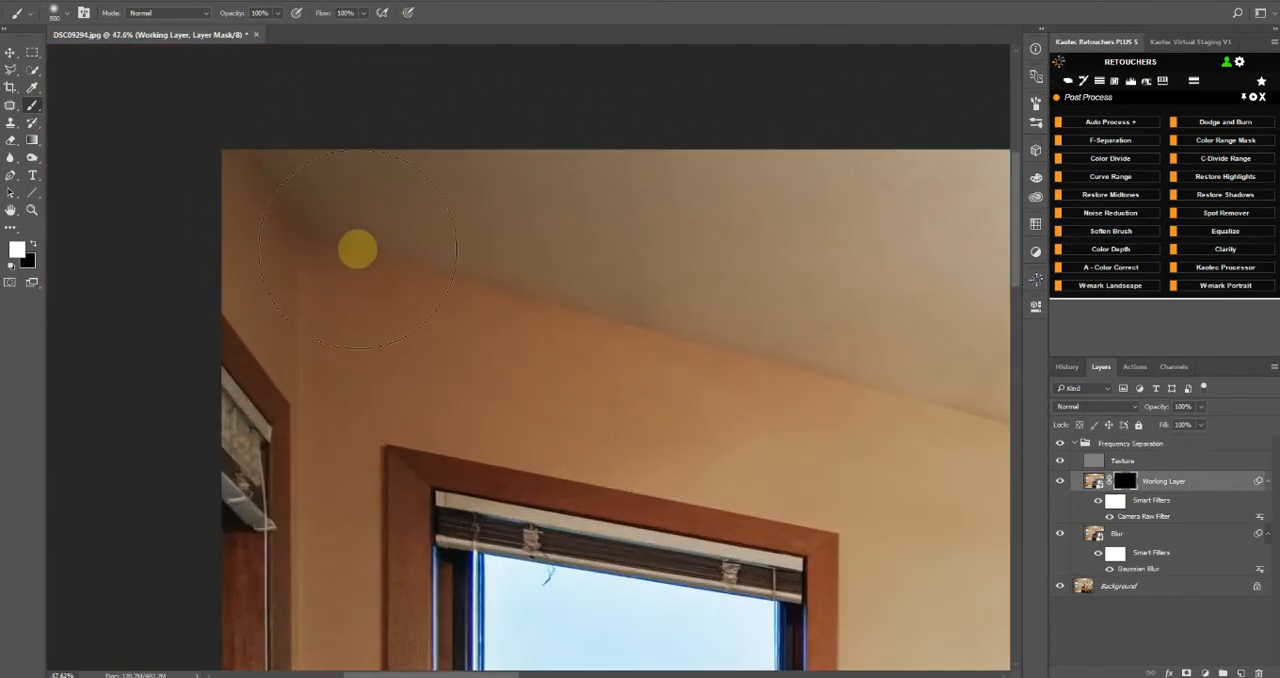
{"action": "key", "text": "bracketleft"}
{"action": "key", "text": "bracketleft"}
{"action": "key", "text": "bracketleft"}
{"action": "key", "text": "bracketleft"}
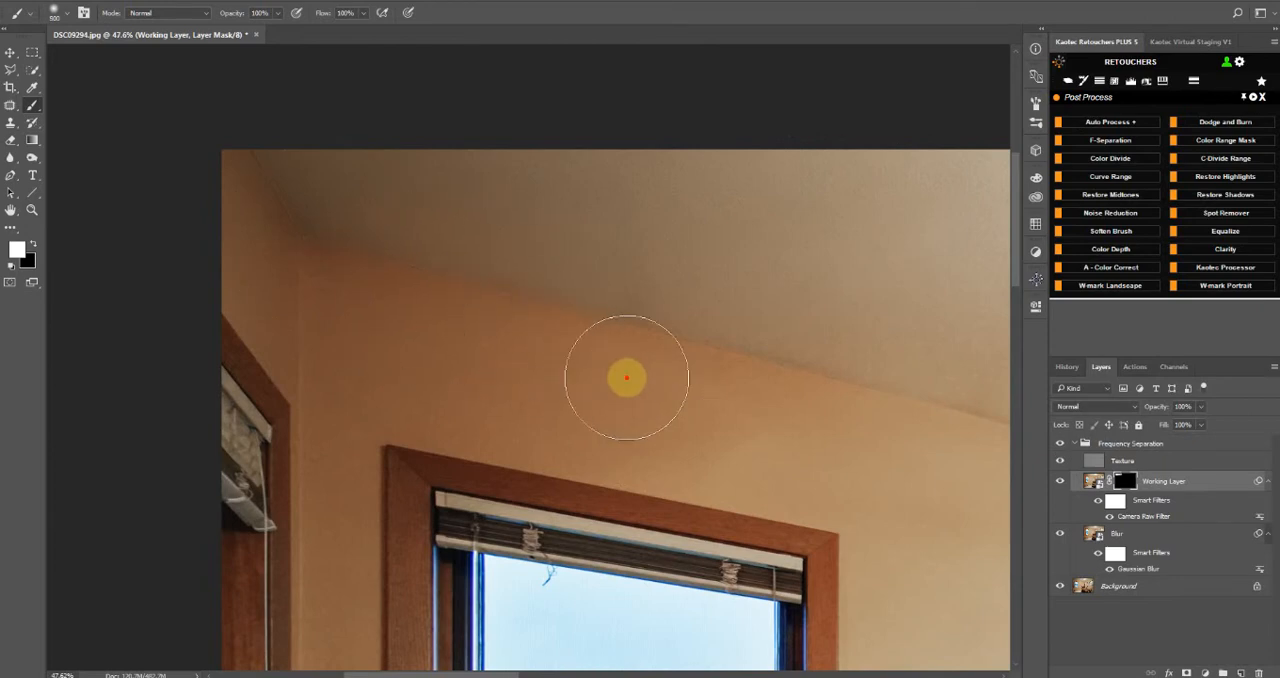
{"action": "key", "text": "bracketleft"}
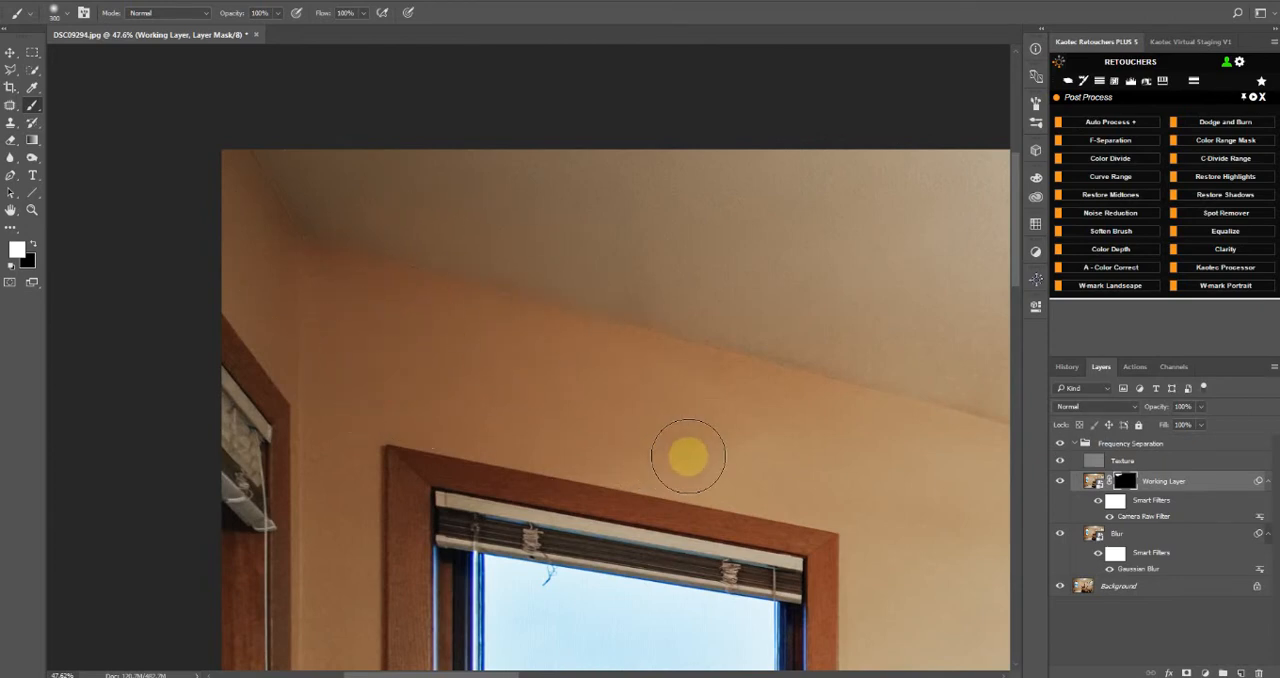
Continue painting white on the Working Layer's mask over the wall above and beside the window
{"action": "left_click_drag", "start_coordinate": [577, 457], "coordinate": [552, 287]}
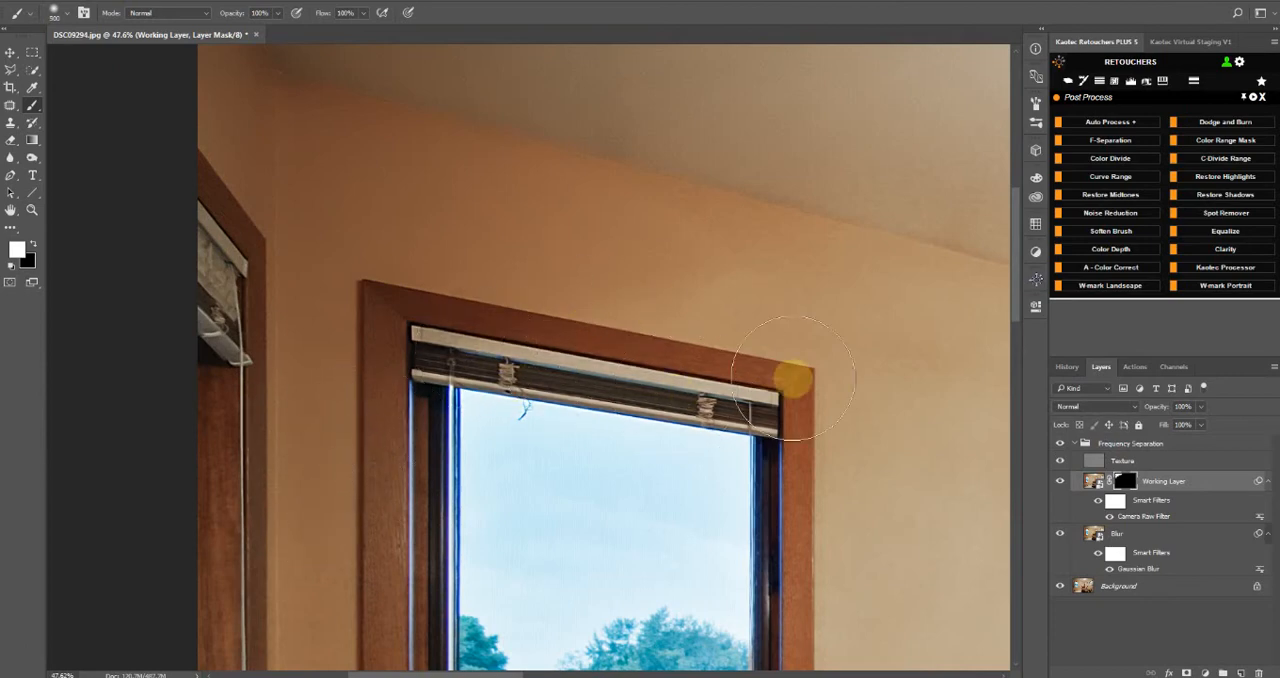
{"action": "scroll", "coordinate": [647, 220], "scroll_direction": "down", "scroll_amount": 3}
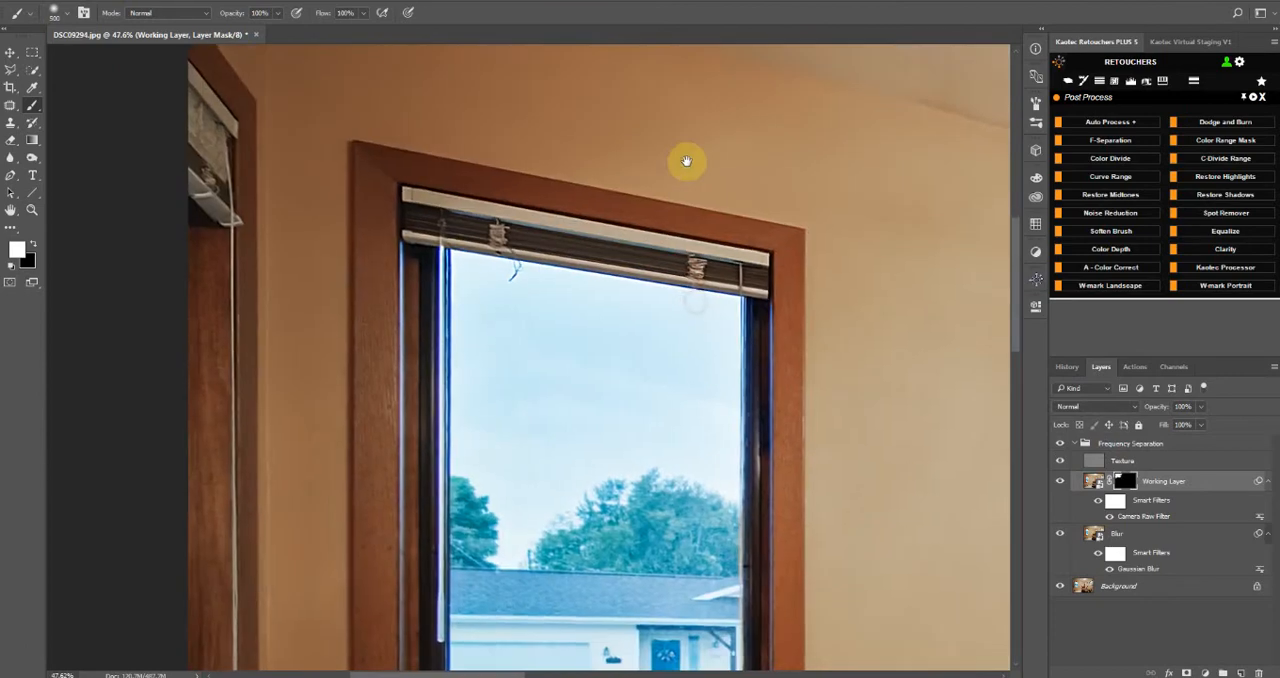
{"action": "left_click_drag", "start_coordinate": [457, 580], "coordinate": [528, 351]}
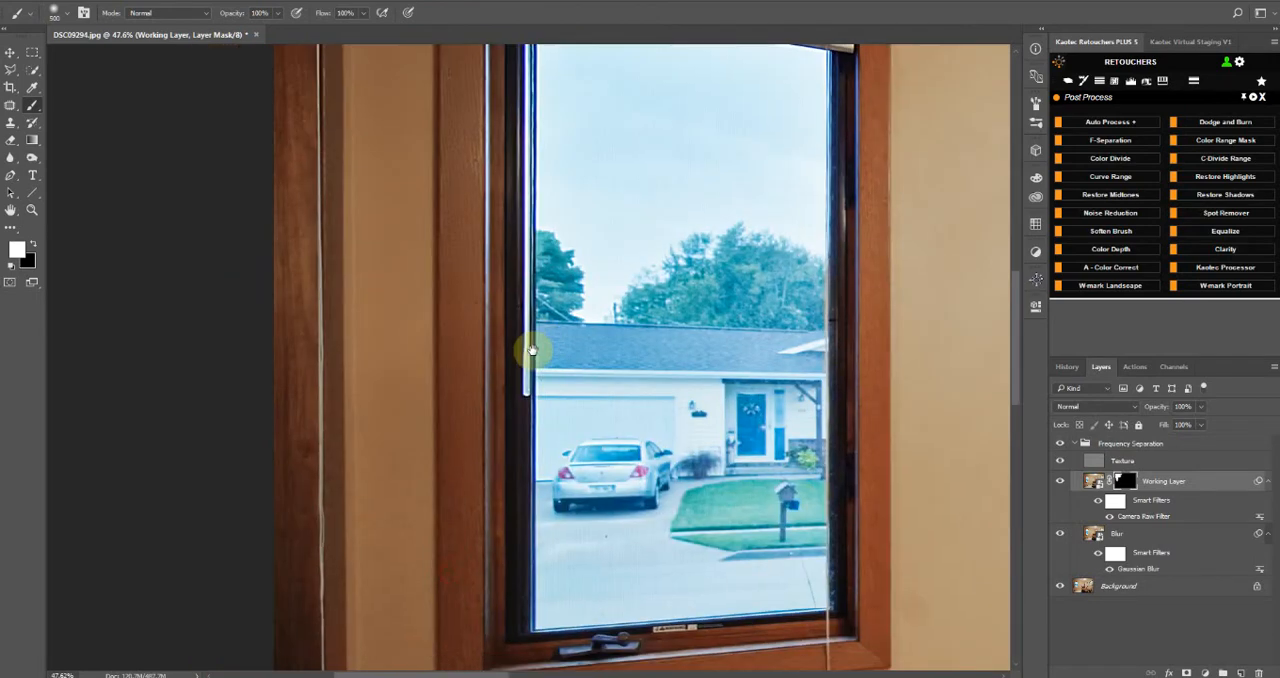
{"action": "left_click_drag", "start_coordinate": [426, 517], "coordinate": [499, 104]}
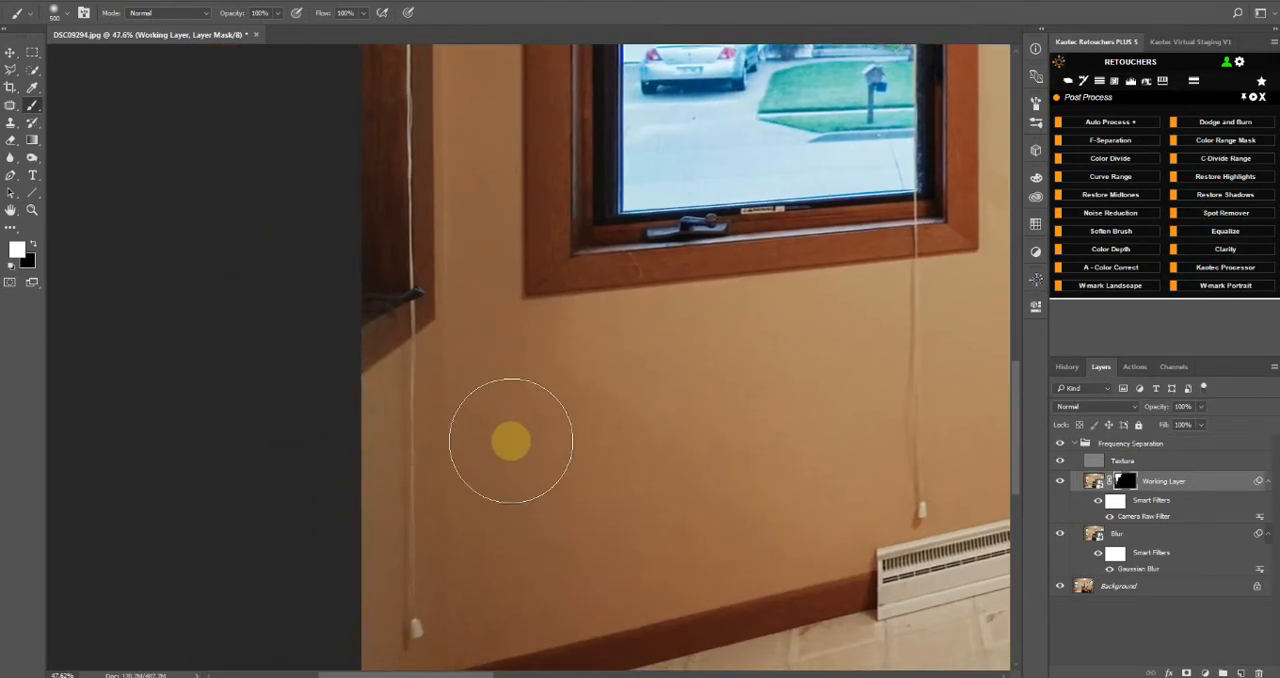
Paint white on the Working Layer's mask over the wall below the window, above the baseboard and beside the frame
{"action": "scroll", "coordinate": [510, 445], "scroll_direction": "down", "scroll_amount": 4}
{"action": "left_click_drag", "start_coordinate": [503, 523], "coordinate": [500, 366]}
{"action": "scroll", "coordinate": [517, 449], "scroll_direction": "up", "scroll_amount": 4}
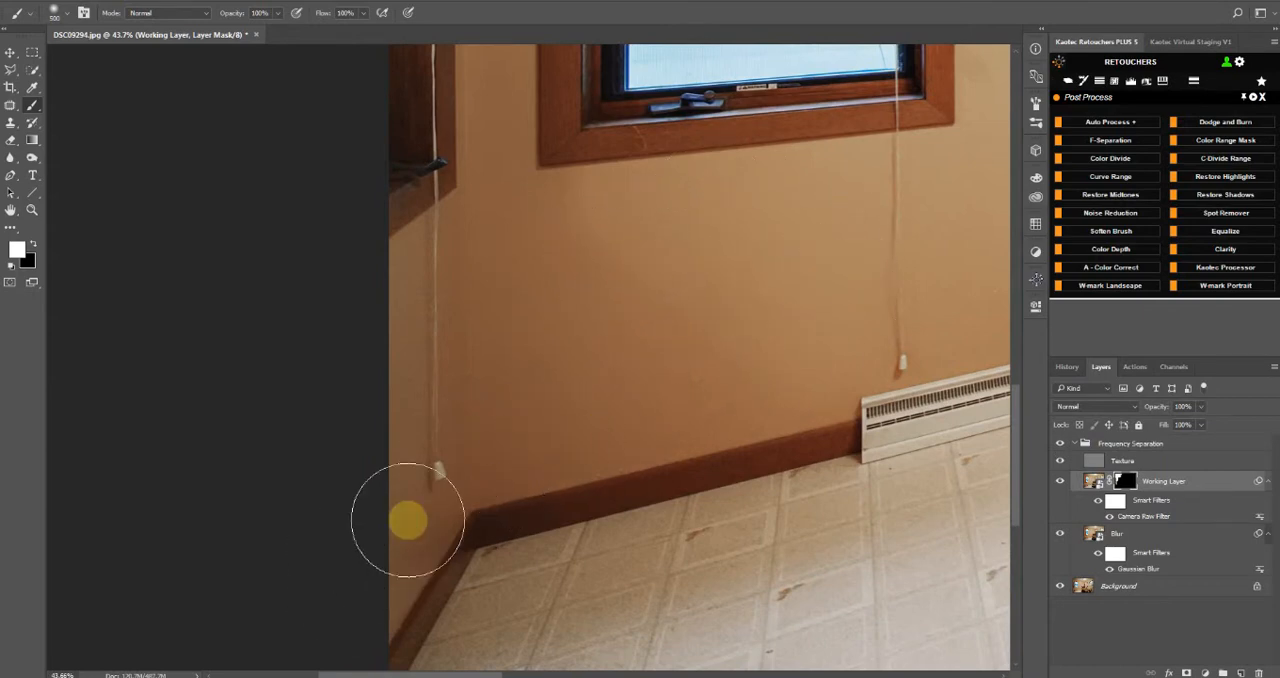
{"action": "left_click_drag", "start_coordinate": [627, 283], "coordinate": [380, 466]}
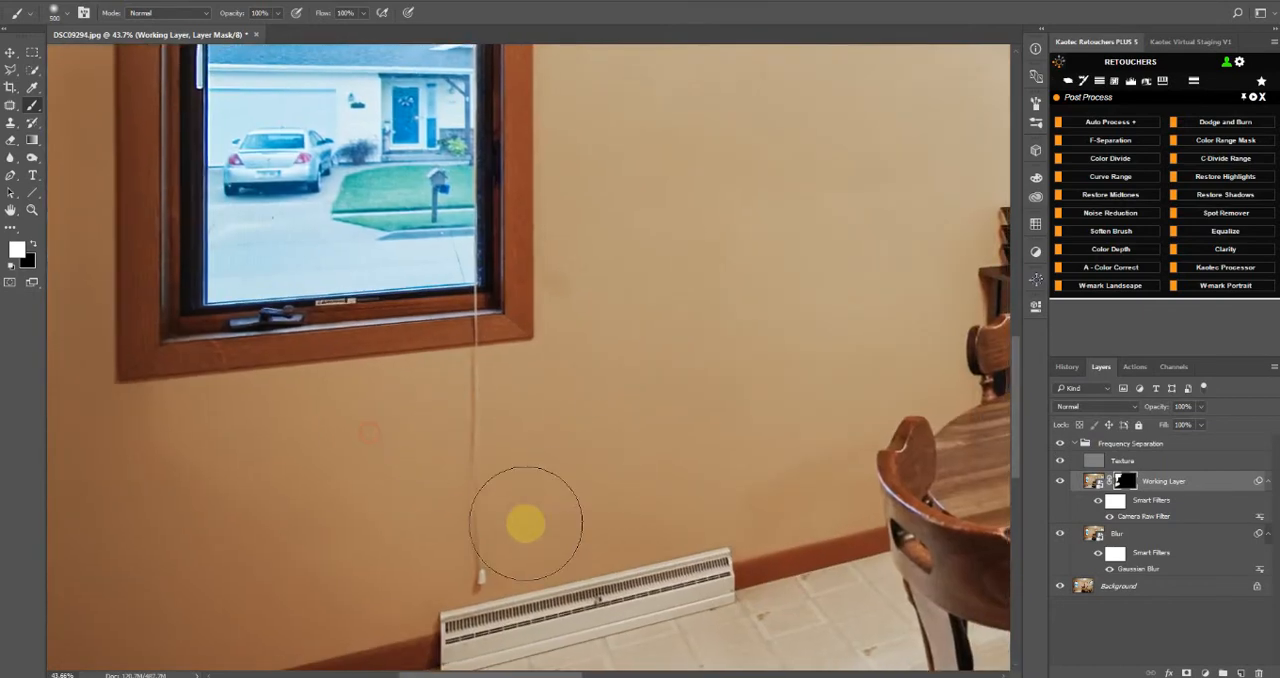
{"action": "scroll", "coordinate": [557, 430], "scroll_direction": "down", "scroll_amount": 5}
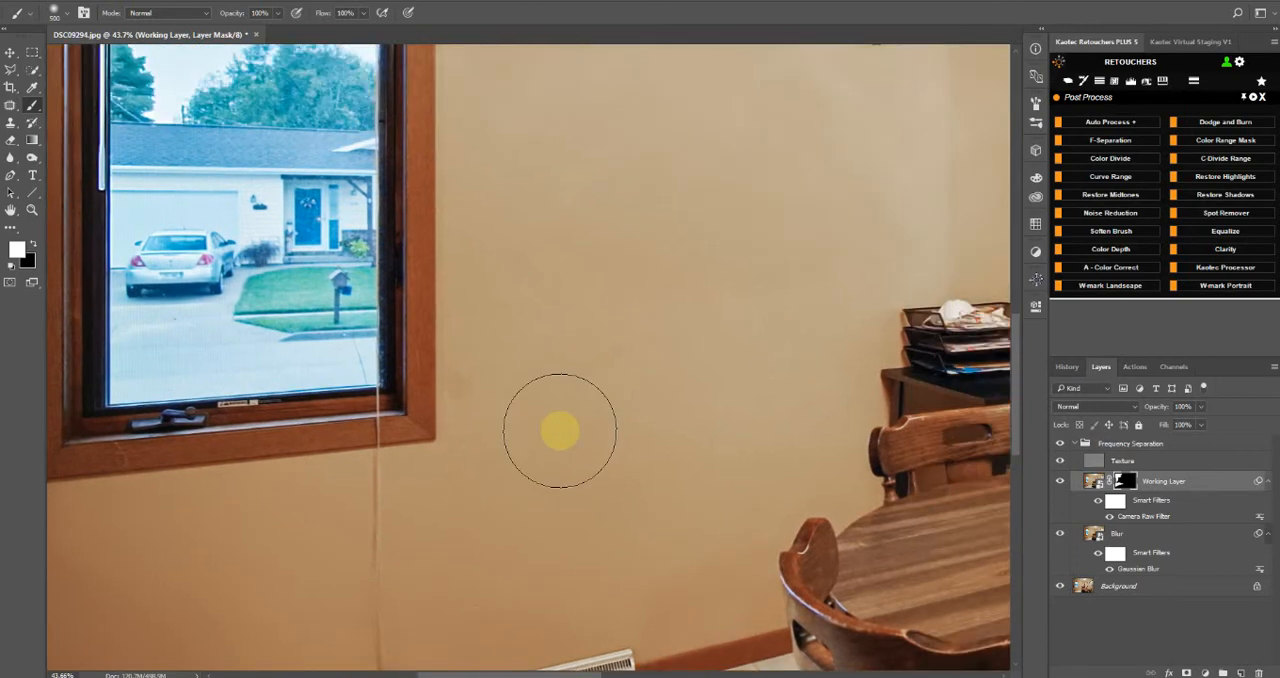
{"action": "scroll", "coordinate": [557, 430], "scroll_direction": "down", "scroll_amount": 1}
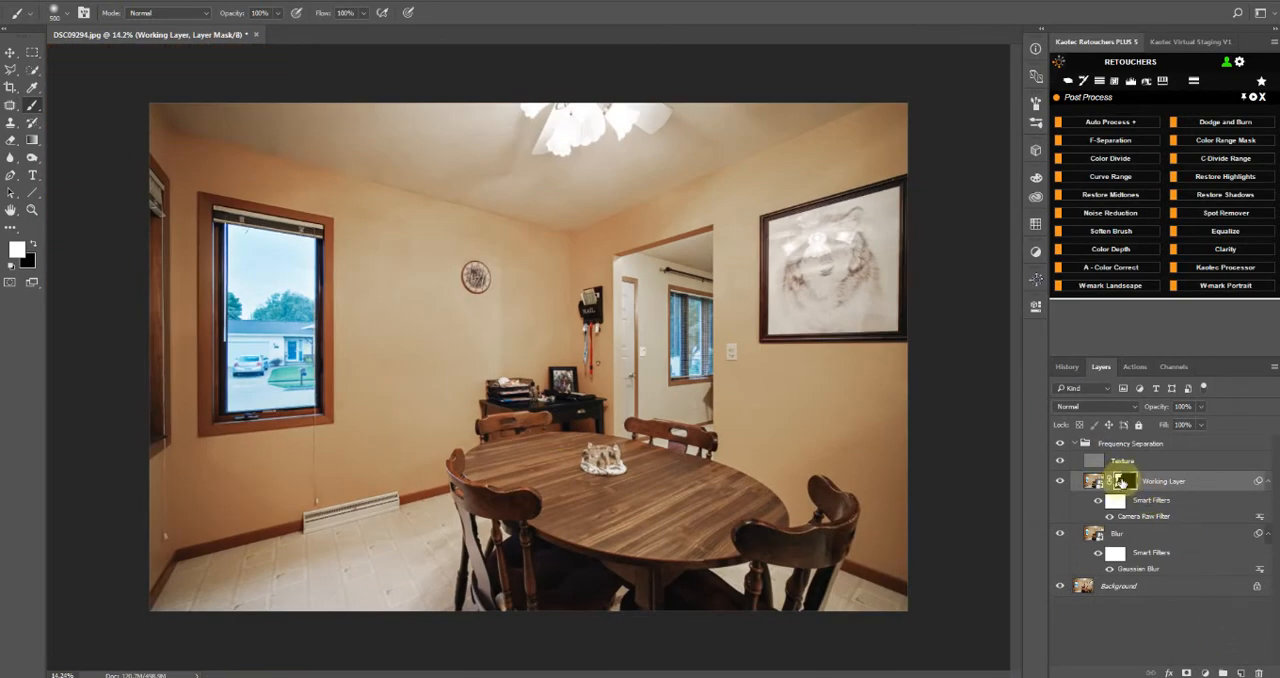
Try deleting the Working Layer's mask, undo the deletion and make the mask entirely white
{"action": "right_click", "coordinate": [1124, 481]}
{"action": "left_click", "coordinate": [1132, 510]}
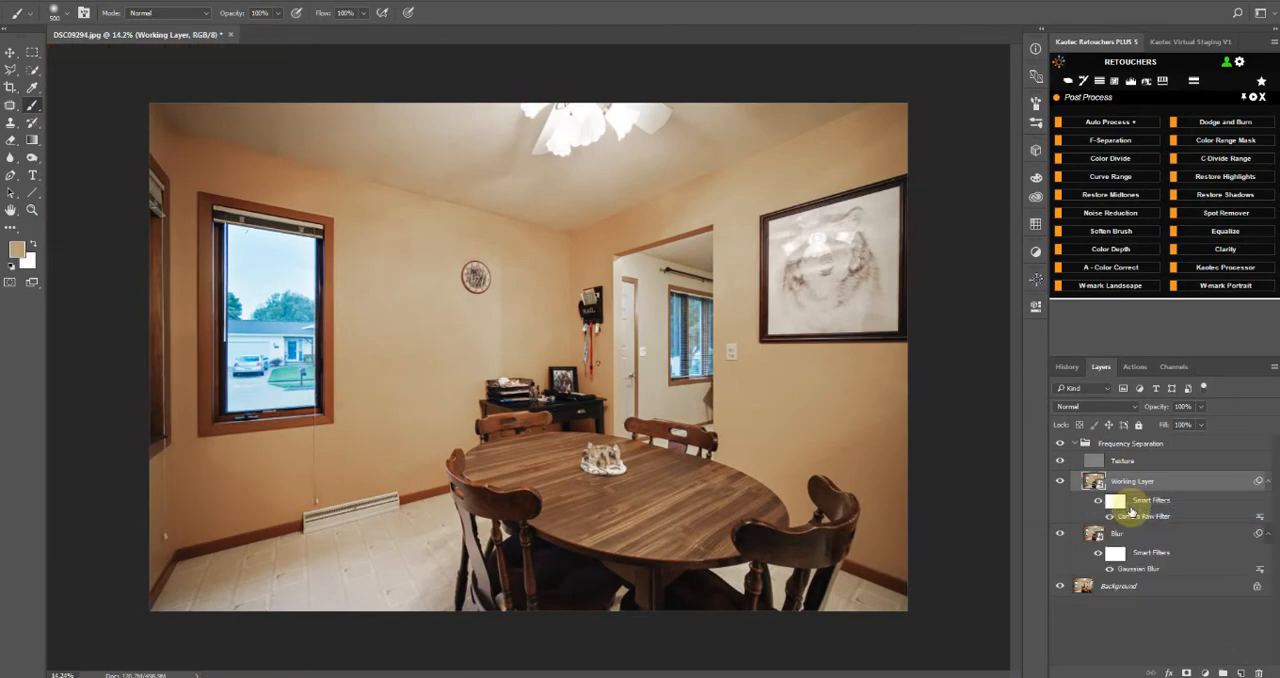
{"action": "key", "text": "ctrl+z"}
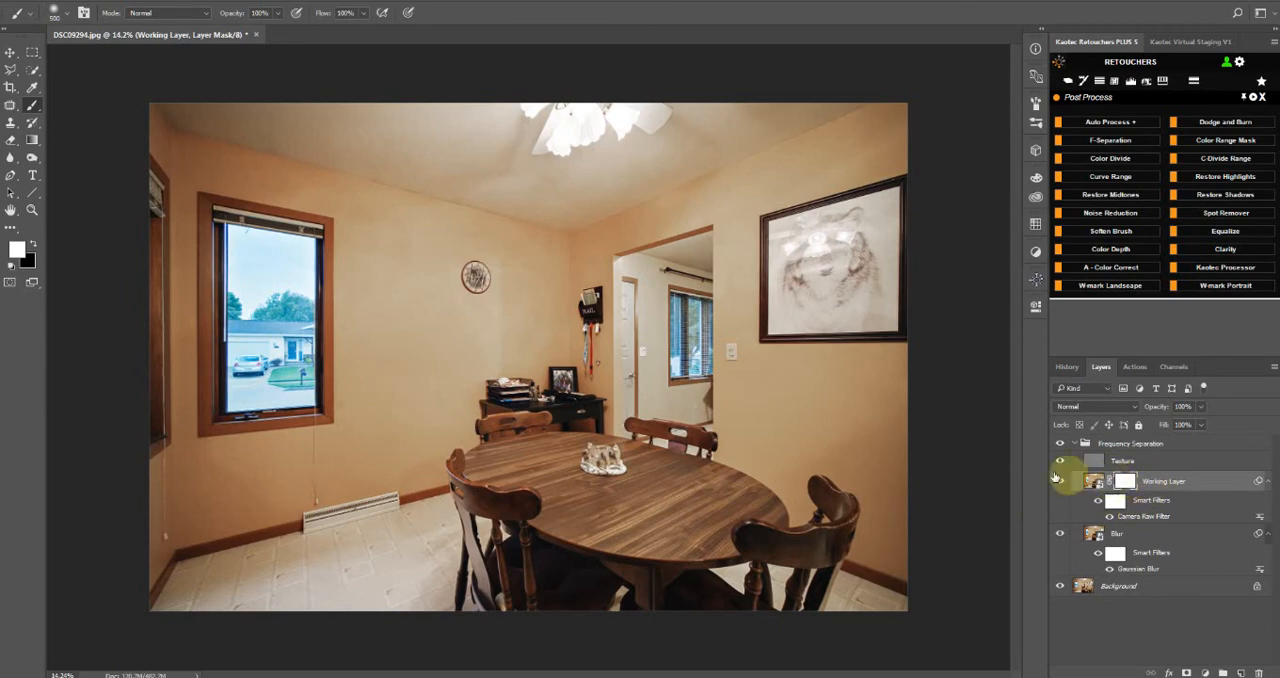
Inspect the smoothing up close on the ceiling, doorway, clock wall and window corner
{"action": "key", "text": "z"}
{"action": "left_click", "coordinate": [240, 243]}
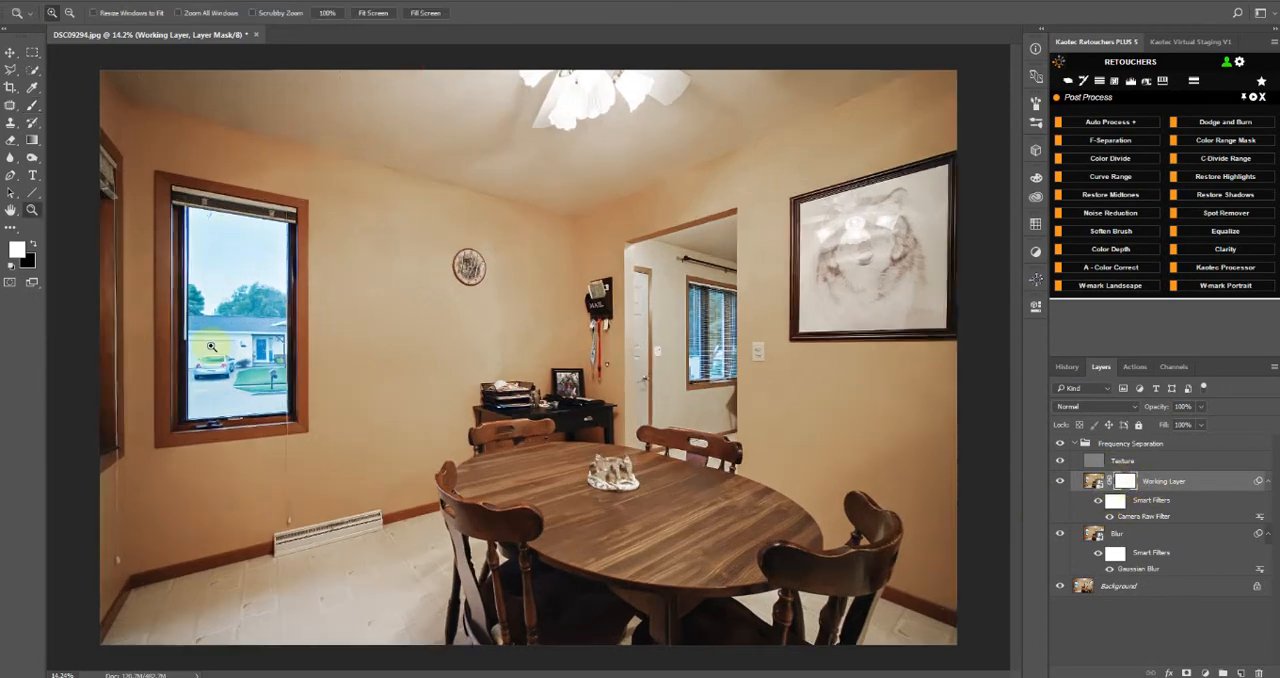
{"action": "left_click_drag", "start_coordinate": [460, 457], "coordinate": [93, 485]}
{"action": "left_click_drag", "start_coordinate": [695, 452], "coordinate": [200, 463]}
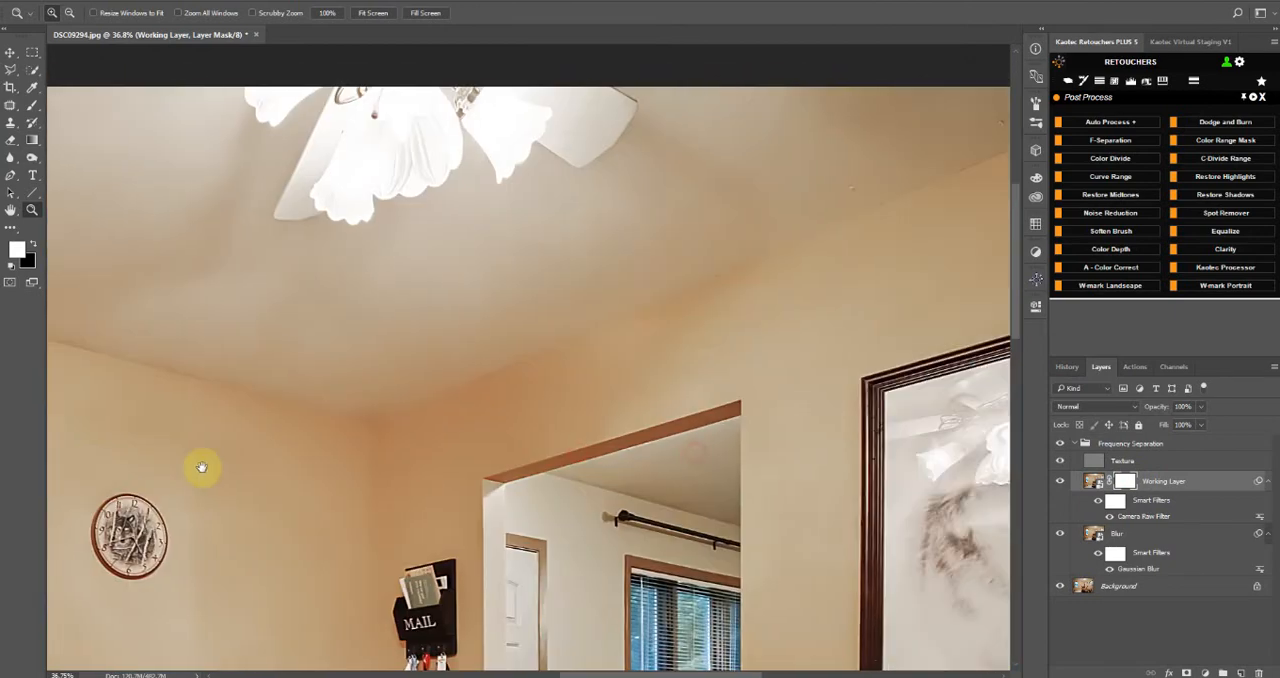
{"action": "left_click_drag", "start_coordinate": [617, 469], "coordinate": [833, 117]}
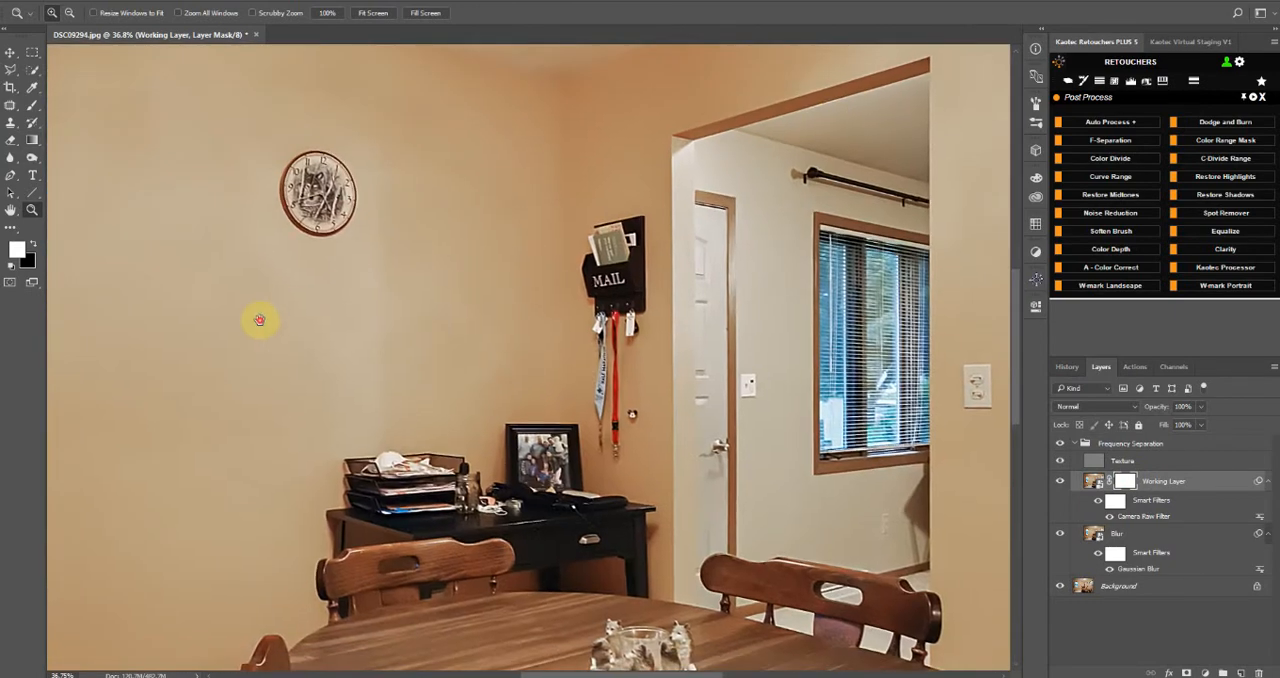
{"action": "left_click_drag", "start_coordinate": [260, 320], "coordinate": [736, 634]}
{"action": "left_click_drag", "start_coordinate": [201, 363], "coordinate": [555, 460]}
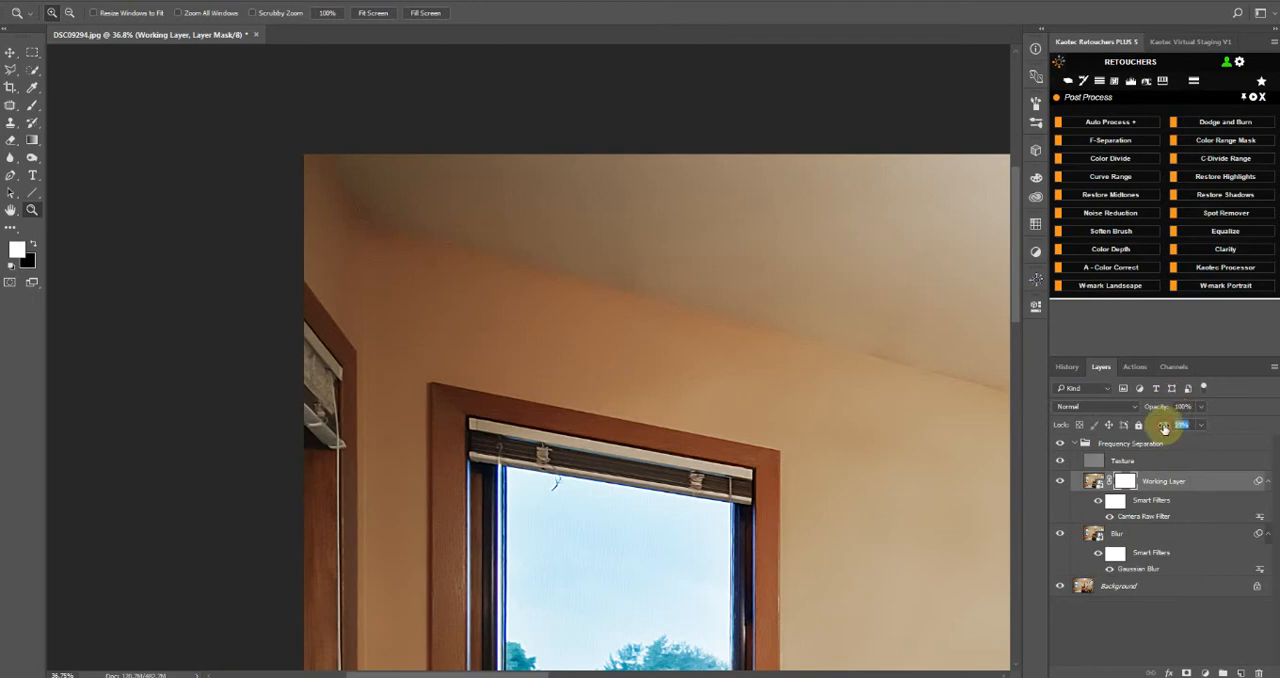
Adjust the Working Layer's fill to 35% and check the smoothing in the window corner
{"action": "mouse_move", "coordinate": [1149, 430]}
{"action": "left_mouse_down"}
{"action": "mouse_move", "coordinate": [1059, 440]}
{"action": "mouse_move", "coordinate": [1182, 441]}
{"action": "mouse_move", "coordinate": [1114, 457]}
{"action": "mouse_move", "coordinate": [1166, 452]}
{"action": "left_mouse_up"}
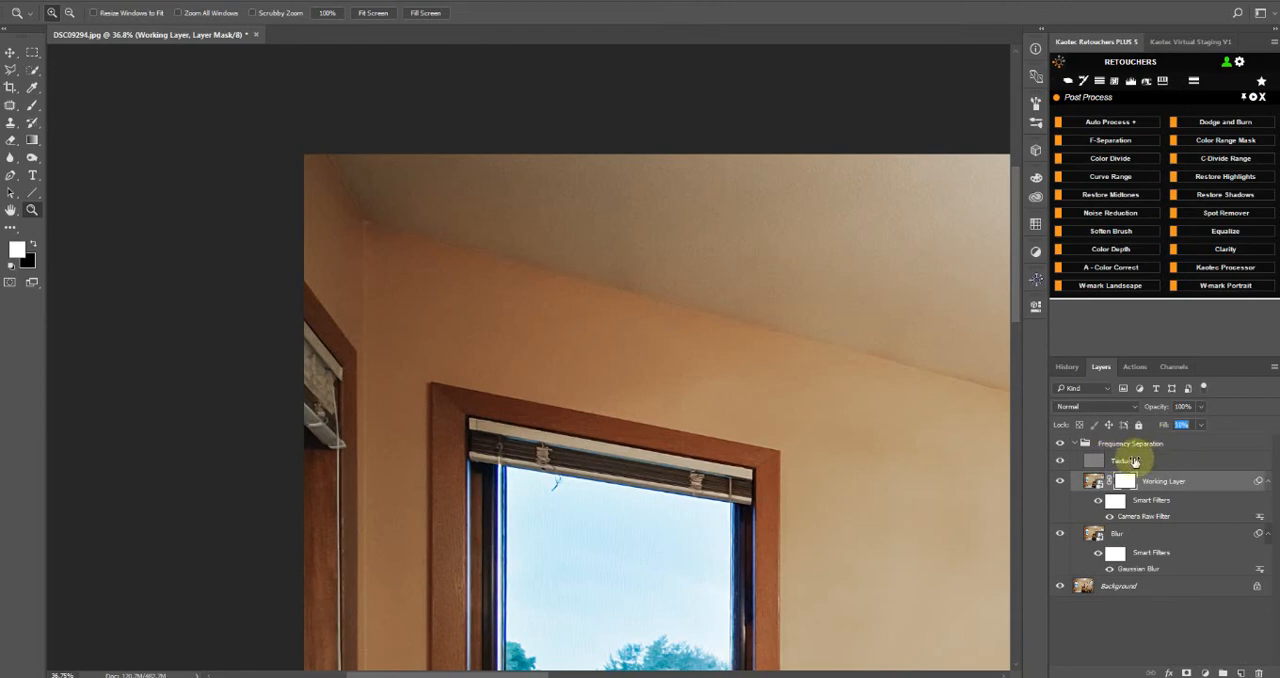
{"action": "left_click_drag", "start_coordinate": [1135, 461], "coordinate": [1138, 461]}
{"action": "left_click_drag", "start_coordinate": [559, 455], "coordinate": [588, 526]}
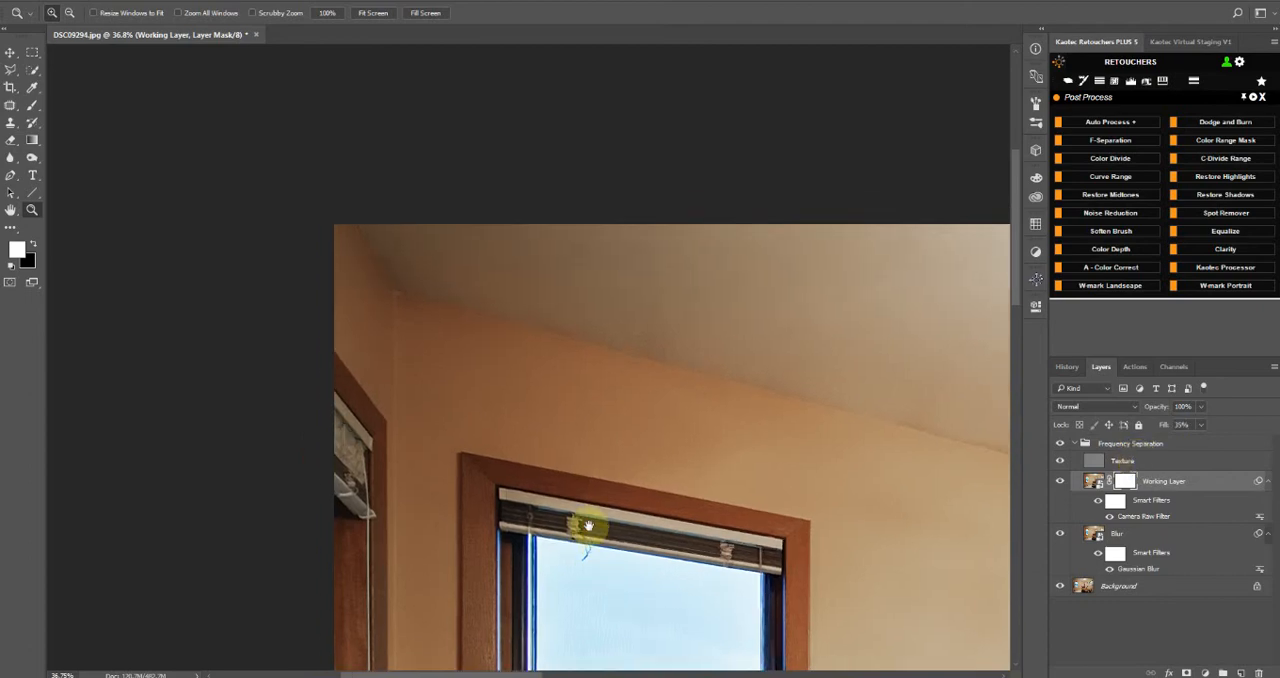
Compare the window corner with the Frequency Separation group hidden and shown, and set the Working Layer's fill to 58%
{"action": "scroll", "coordinate": [480, 384], "scroll_direction": "up", "scroll_amount": 4}
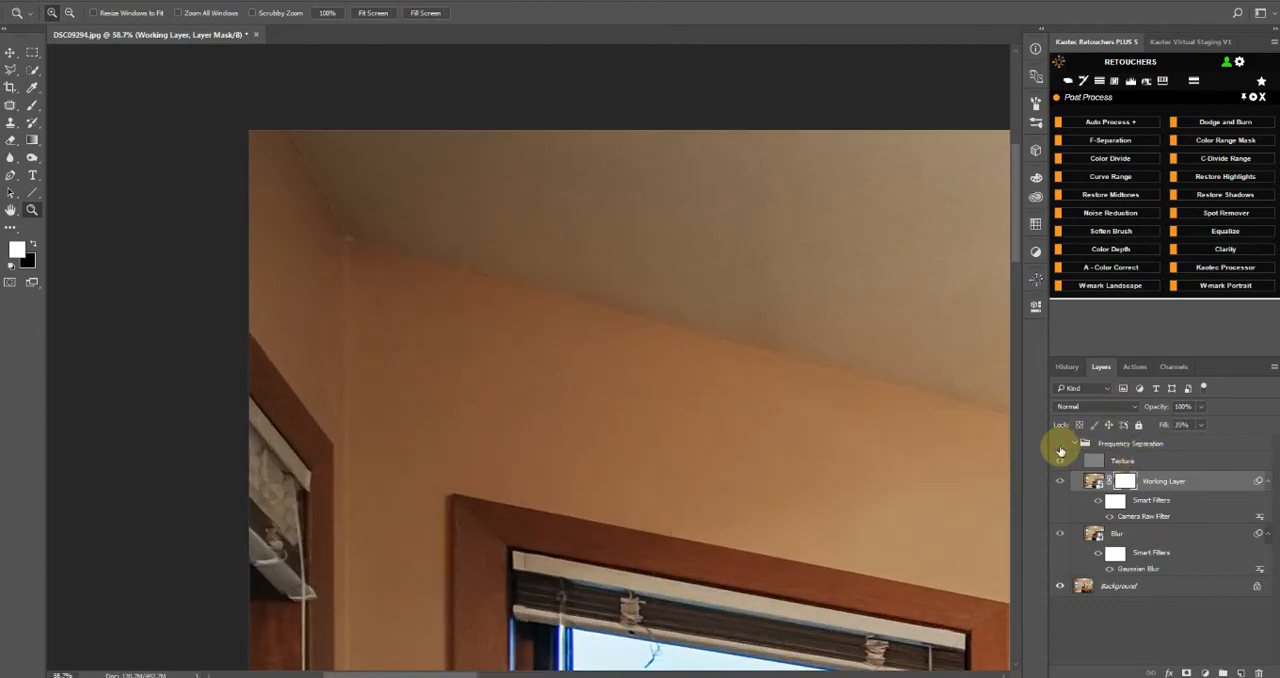
{"action": "left_click", "coordinate": [1060, 446]}
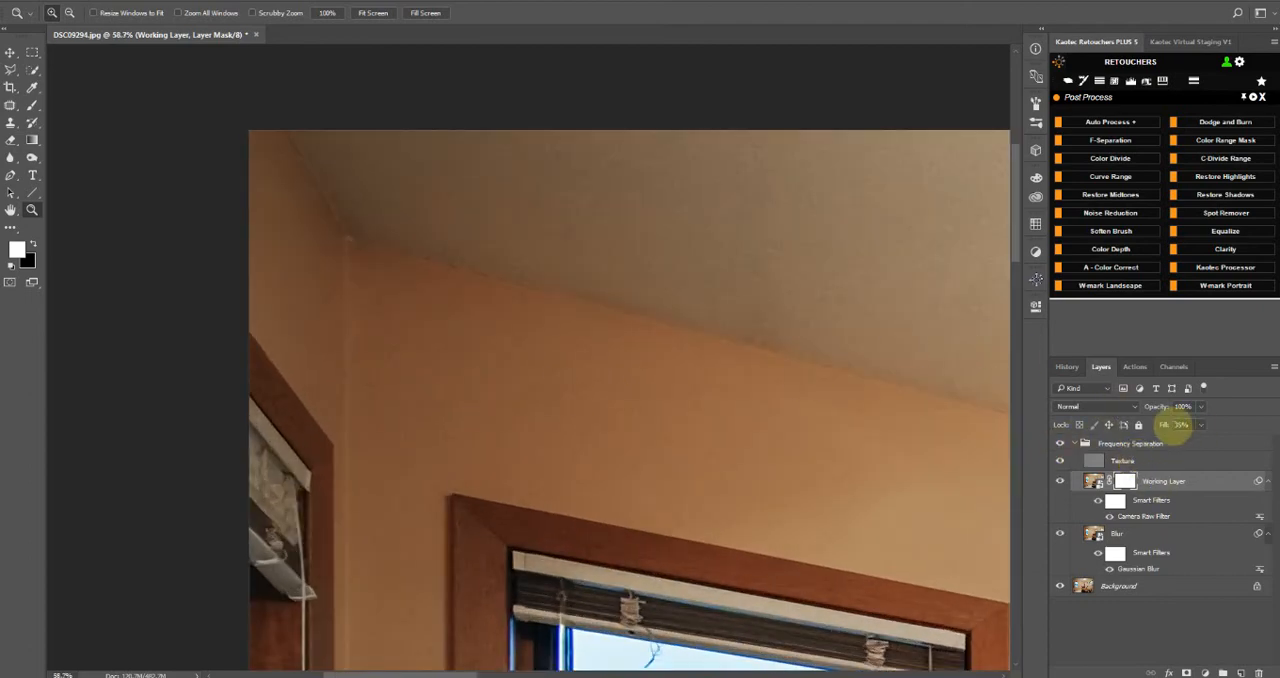
{"action": "left_click", "coordinate": [1184, 426]}
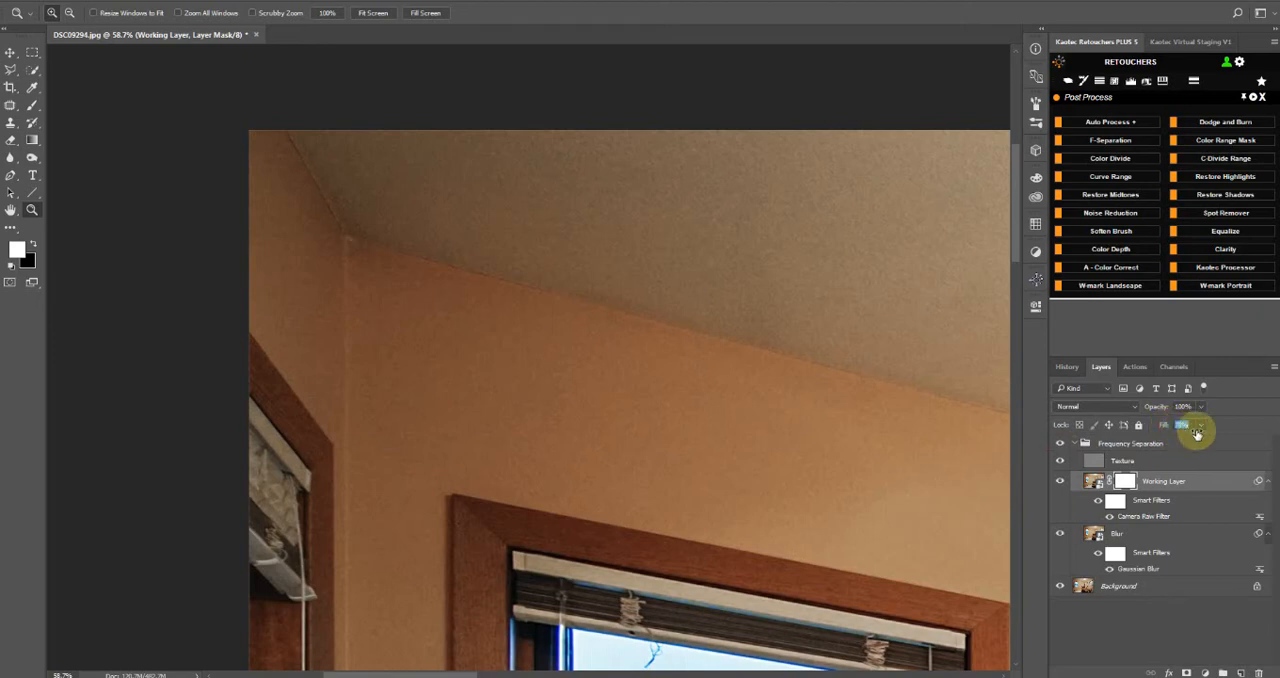
{"action": "mouse_move", "coordinate": [1199, 430]}
{"action": "left_mouse_down"}
{"action": "mouse_move", "coordinate": [1157, 444]}
{"action": "mouse_move", "coordinate": [1183, 443]}
{"action": "left_mouse_up"}
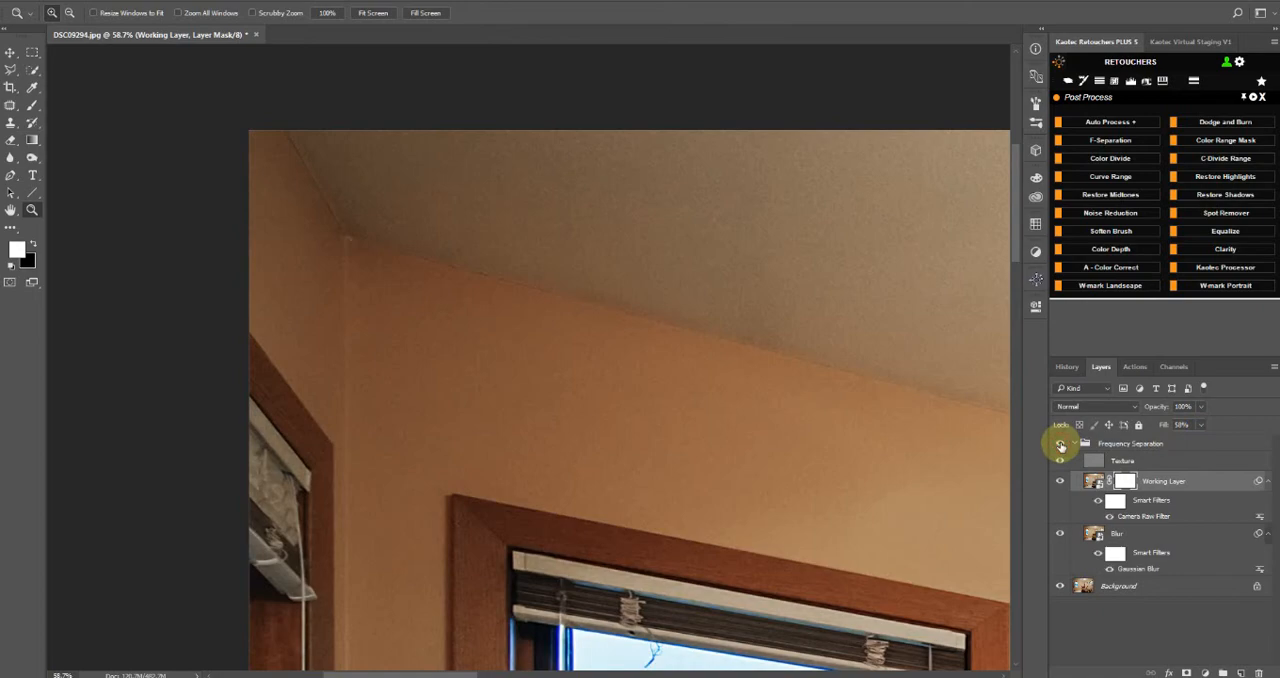
Compare the Frequency Separation group hidden and shown on the wall below the window and the wall beside the front chair
{"action": "scroll", "coordinate": [535, 385], "scroll_direction": "down", "scroll_amount": 8}
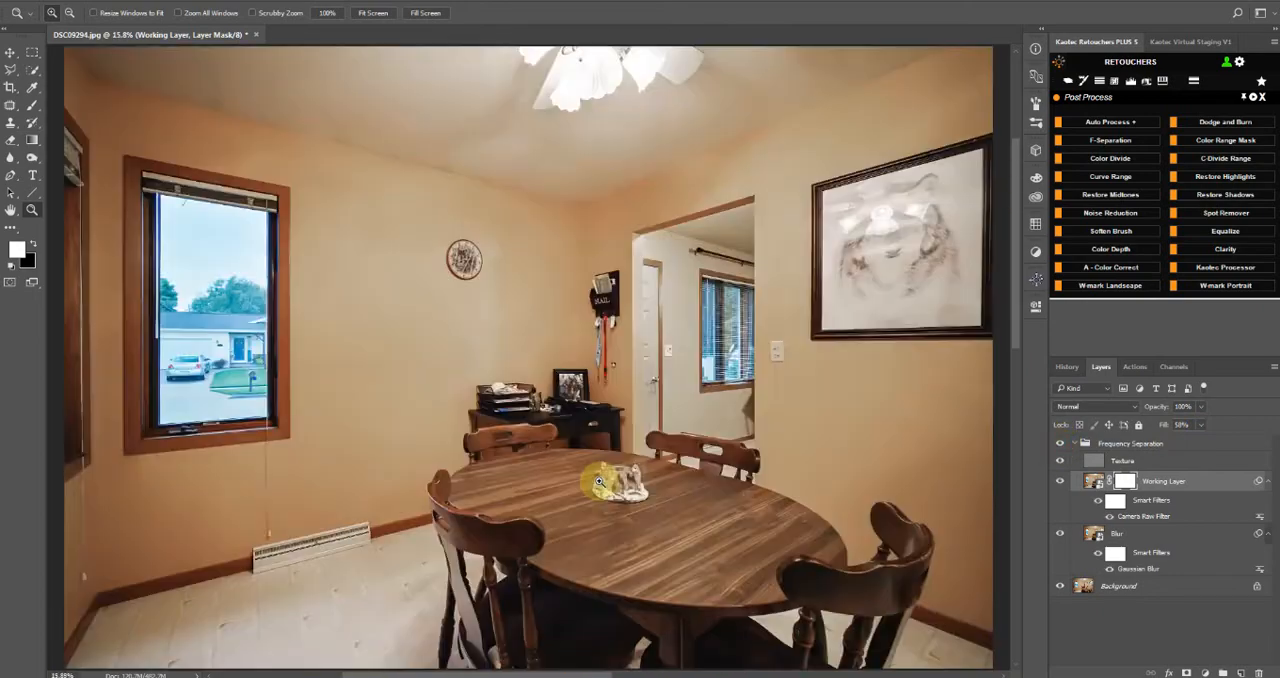
{"action": "scroll", "coordinate": [366, 506], "scroll_direction": "up", "scroll_amount": 8}
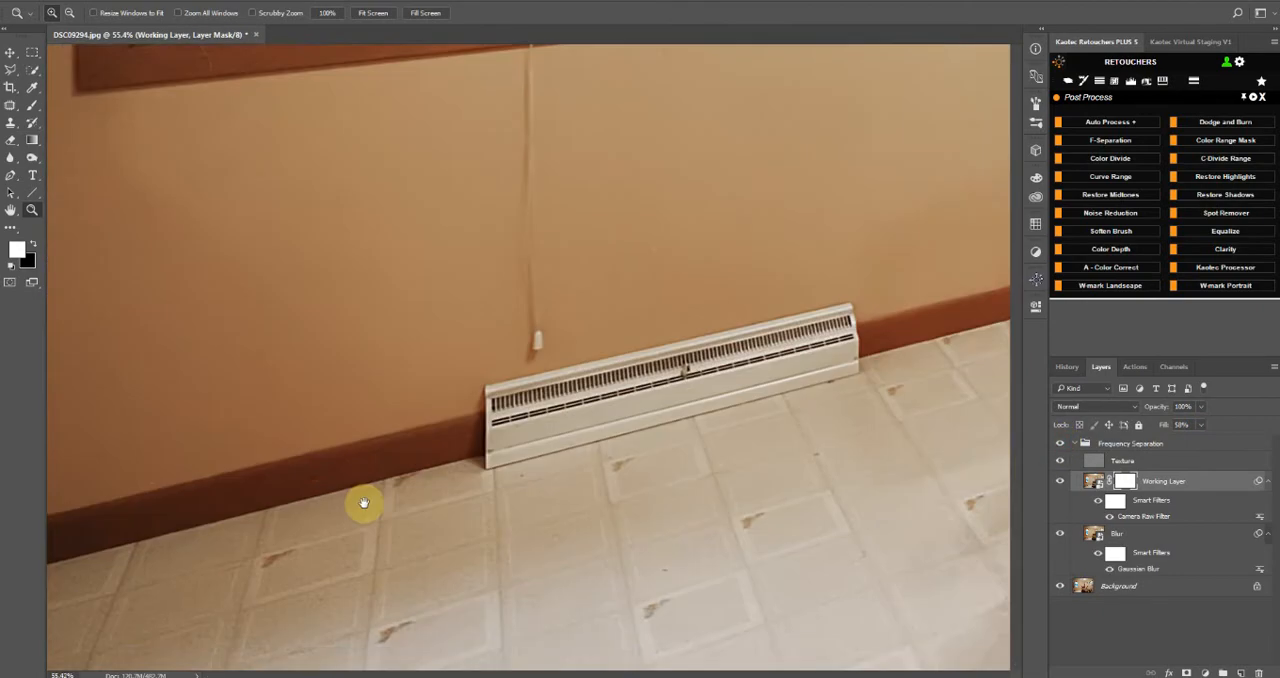
{"action": "left_click_drag", "start_coordinate": [366, 506], "coordinate": [849, 620]}
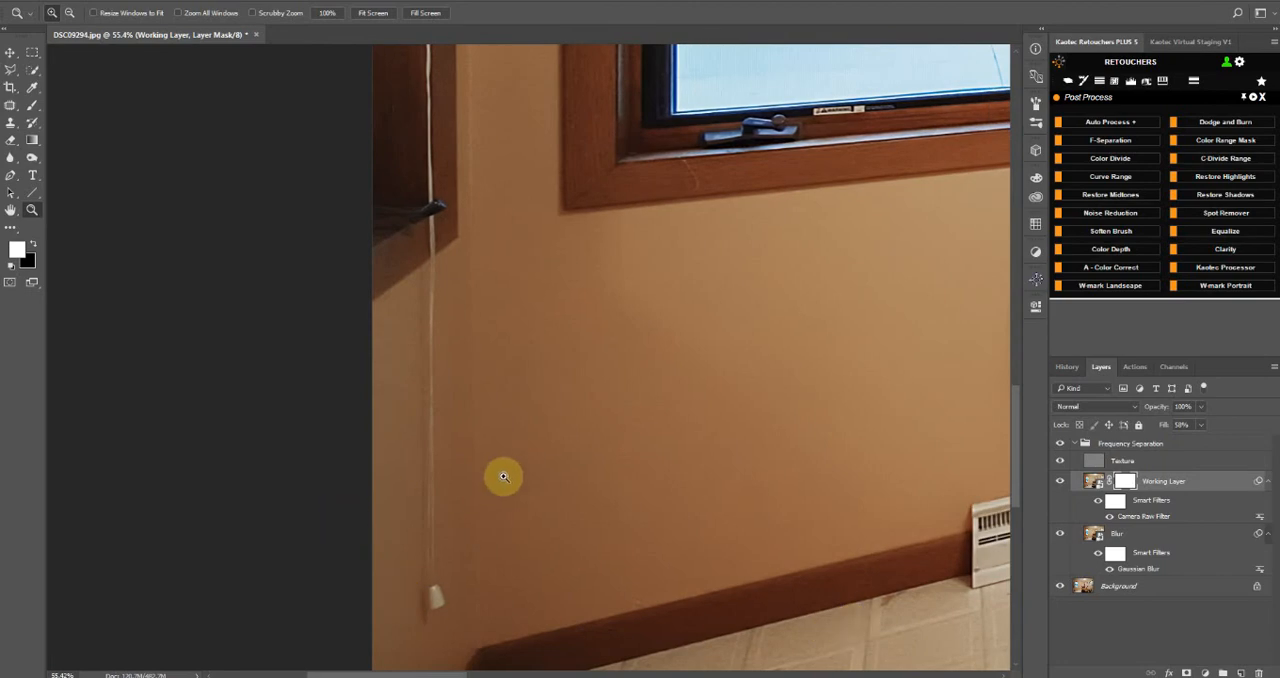
{"action": "left_click", "coordinate": [1056, 452]}
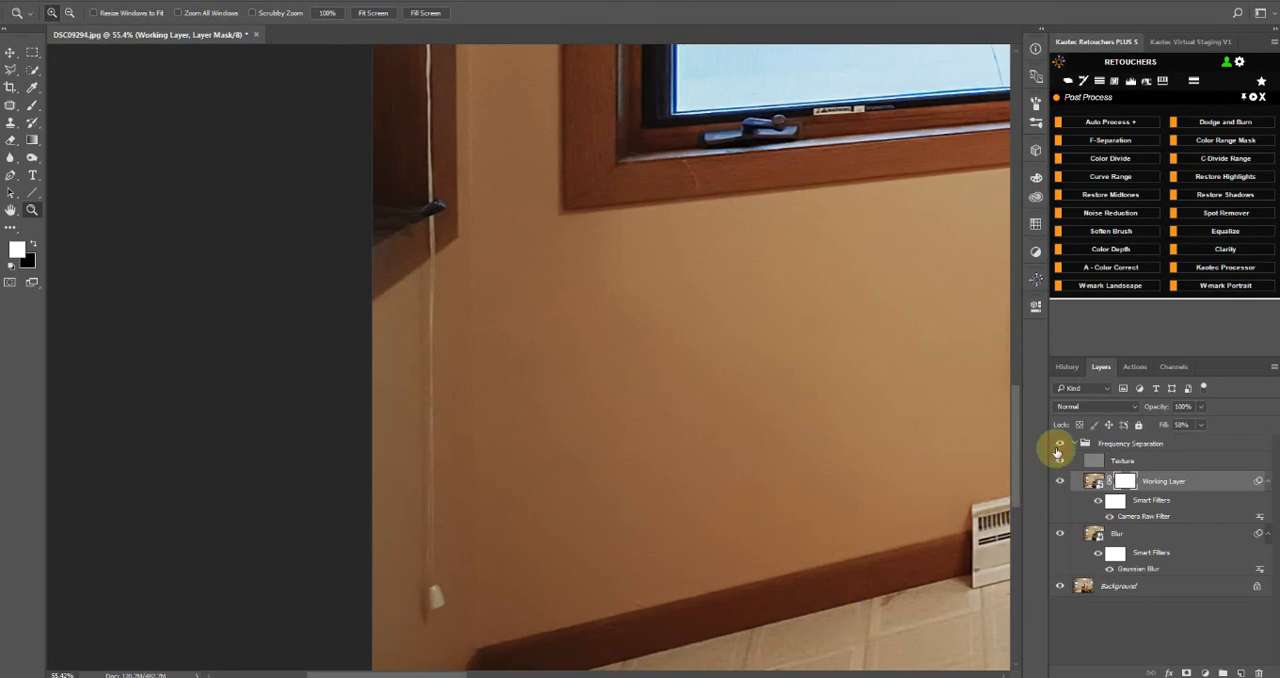
{"action": "left_click", "coordinate": [1056, 450]}
{"action": "scroll", "coordinate": [773, 362], "scroll_direction": "down", "scroll_amount": 4}
{"action": "left_click_drag", "start_coordinate": [839, 385], "coordinate": [0, 357]}
{"action": "scroll", "coordinate": [594, 410], "scroll_direction": "up", "scroll_amount": 2}
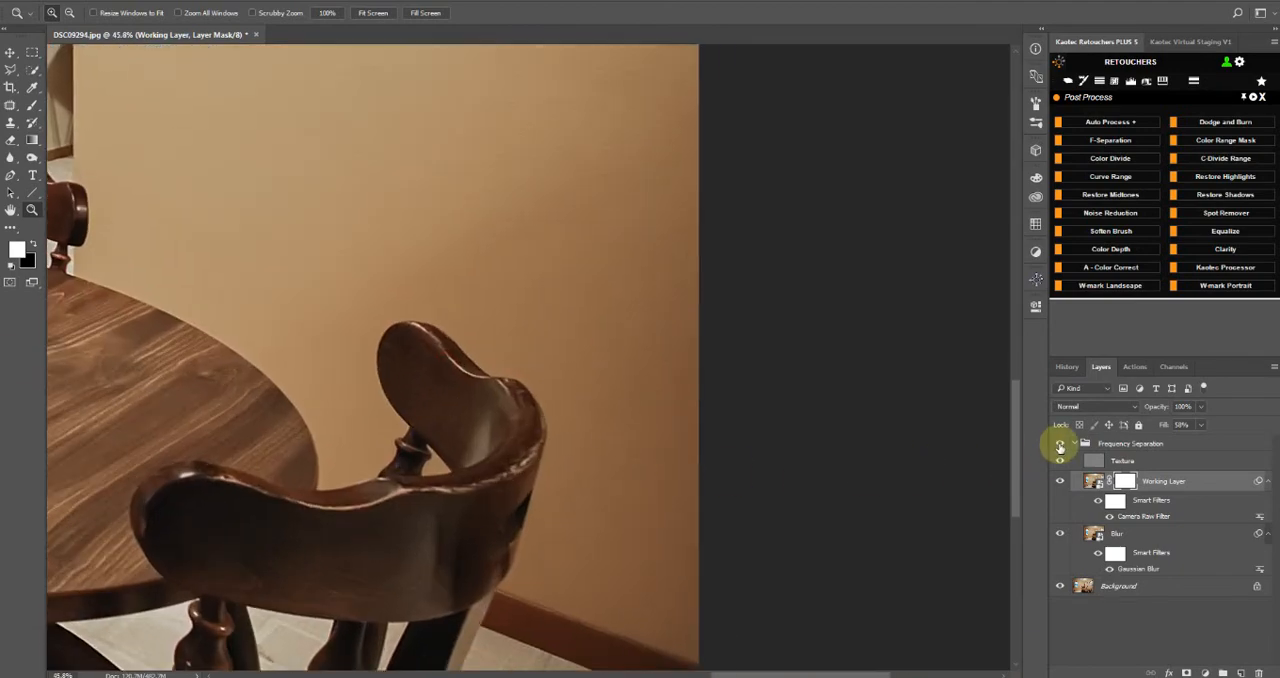
{"action": "left_click", "coordinate": [1060, 447]}
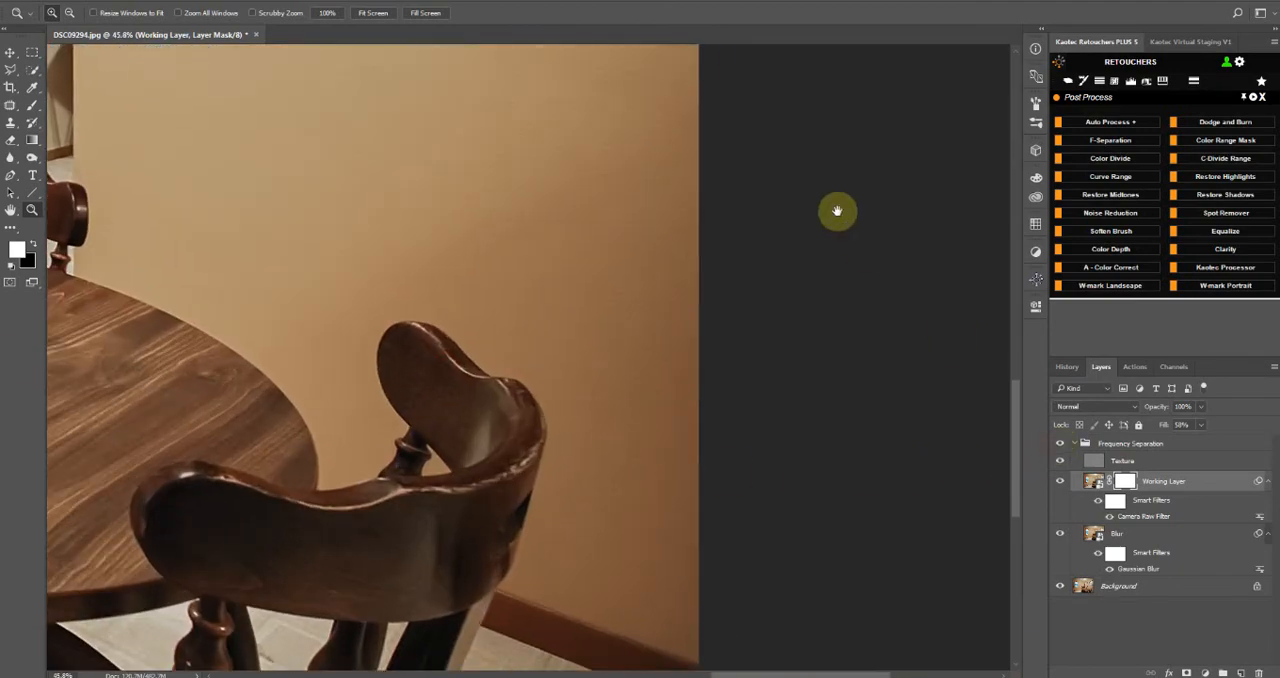
Compare the group hidden and shown above the framed picture, and inspect the ceiling across to the window corner
{"action": "left_click_drag", "start_coordinate": [838, 211], "coordinate": [817, 554]}
{"action": "left_click_drag", "start_coordinate": [748, 297], "coordinate": [732, 480]}
{"action": "scroll", "coordinate": [850, 259], "scroll_direction": "up", "scroll_amount": 2}
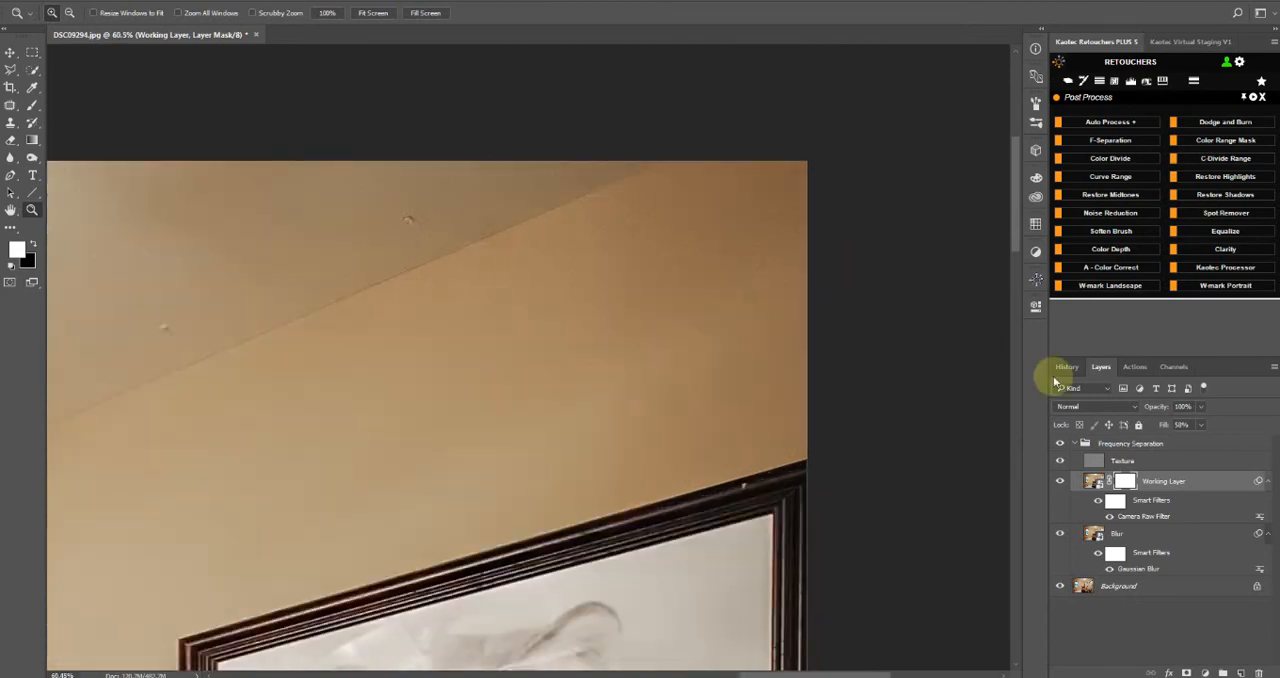
{"action": "left_click", "coordinate": [1059, 445]}
{"action": "left_click", "coordinate": [1059, 445]}
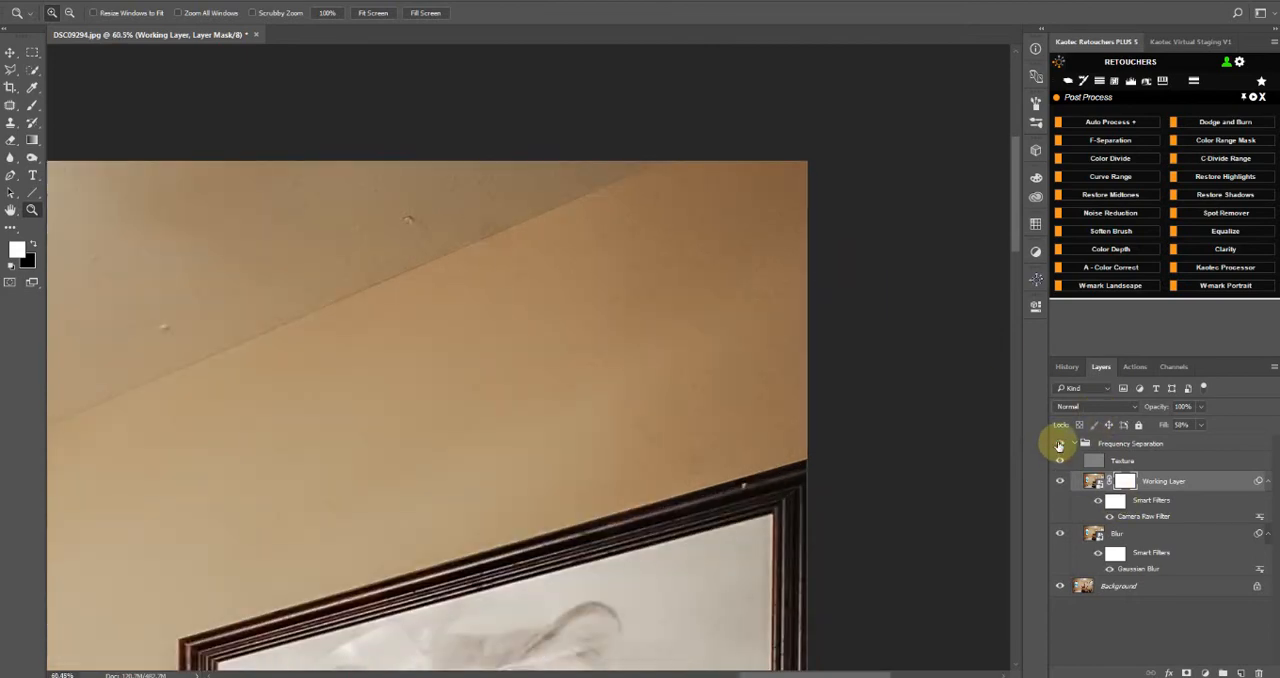
{"action": "left_click", "coordinate": [1059, 445]}
{"action": "left_click", "coordinate": [1059, 445]}
{"action": "scroll", "coordinate": [331, 338], "scroll_direction": "down", "scroll_amount": 4}
{"action": "left_click_drag", "start_coordinate": [270, 379], "coordinate": [813, 394]}
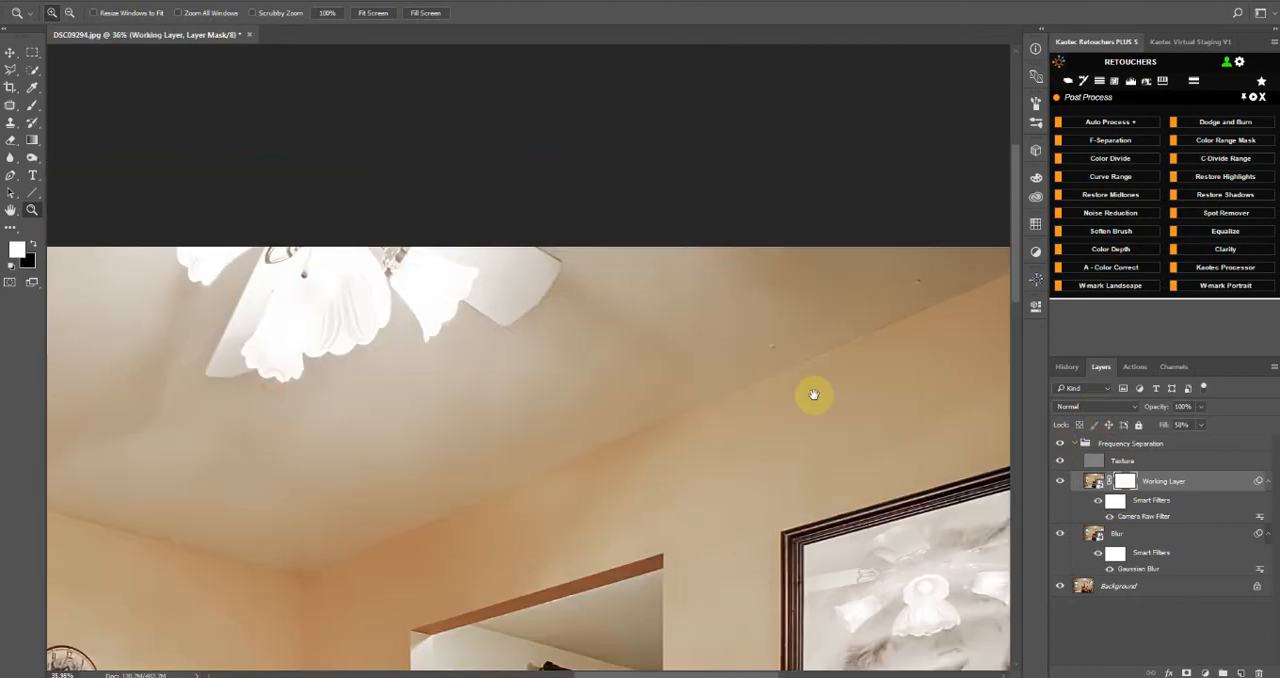
{"action": "left_click_drag", "start_coordinate": [411, 396], "coordinate": [898, 346]}
{"action": "left_click_drag", "start_coordinate": [261, 286], "coordinate": [746, 369]}
{"action": "left_click_drag", "start_coordinate": [175, 303], "coordinate": [675, 382]}
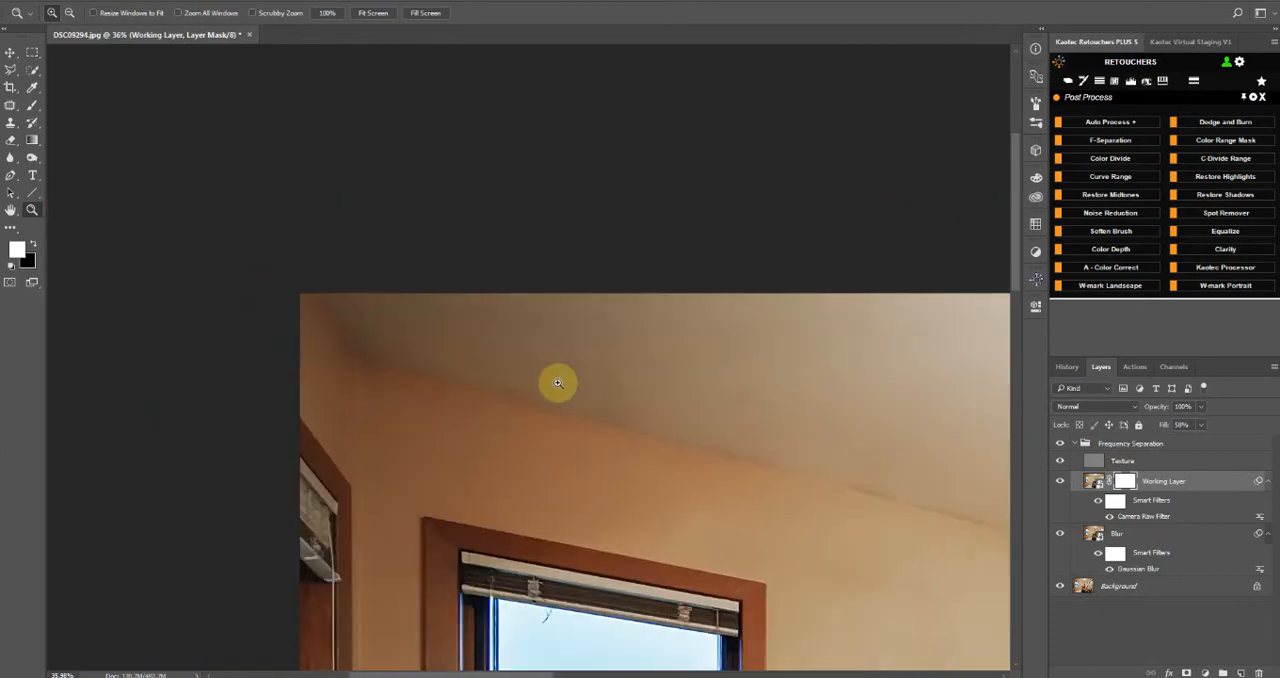
Turn the Working Layer's mask black and paint white with a 1000 px brush over the wall and ceiling above the window
{"action": "key", "text": "ctrl+0"}
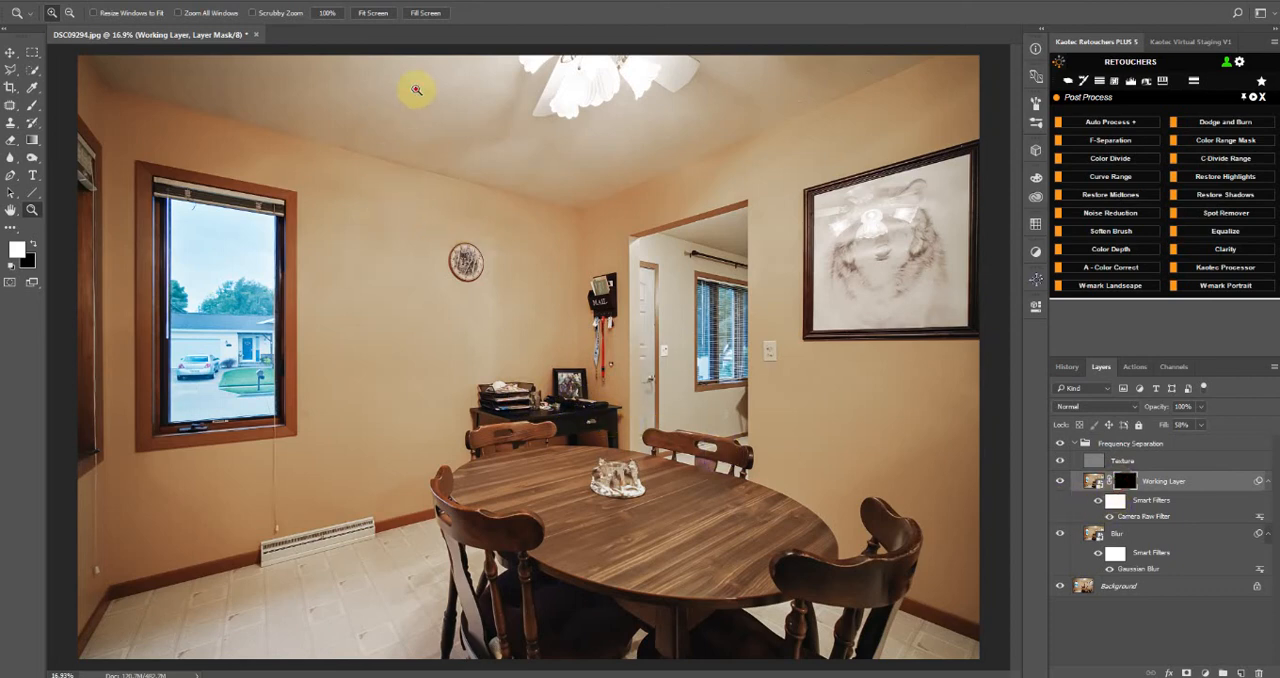
{"action": "left_click_drag", "start_coordinate": [417, 90], "coordinate": [264, 275]}
{"action": "left_click_drag", "start_coordinate": [272, 293], "coordinate": [830, 485]}
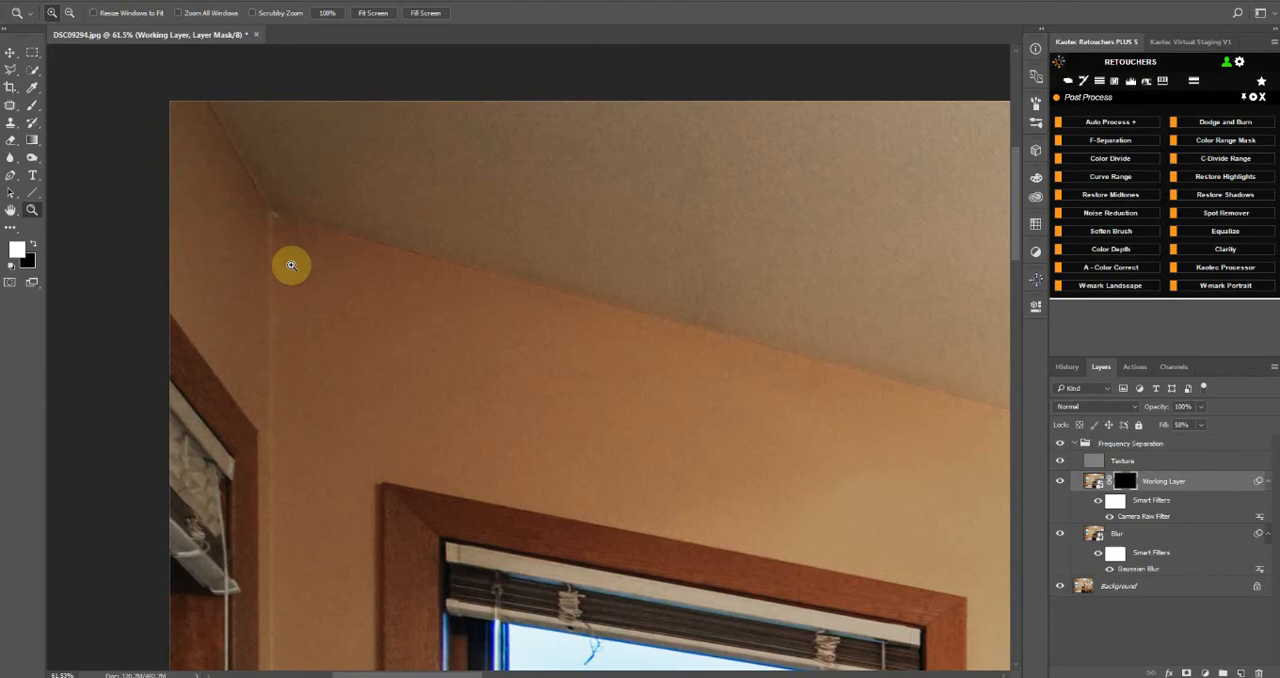
{"action": "left_click", "coordinate": [36, 105]}
{"action": "scroll", "coordinate": [366, 238], "scroll_direction": "down", "scroll_amount": 1}
{"action": "key", "text": "bracketright"}
{"action": "key", "text": "bracketright"}
{"action": "key", "text": "bracketright"}
{"action": "key", "text": "bracketright"}
{"action": "key", "text": "bracketright"}
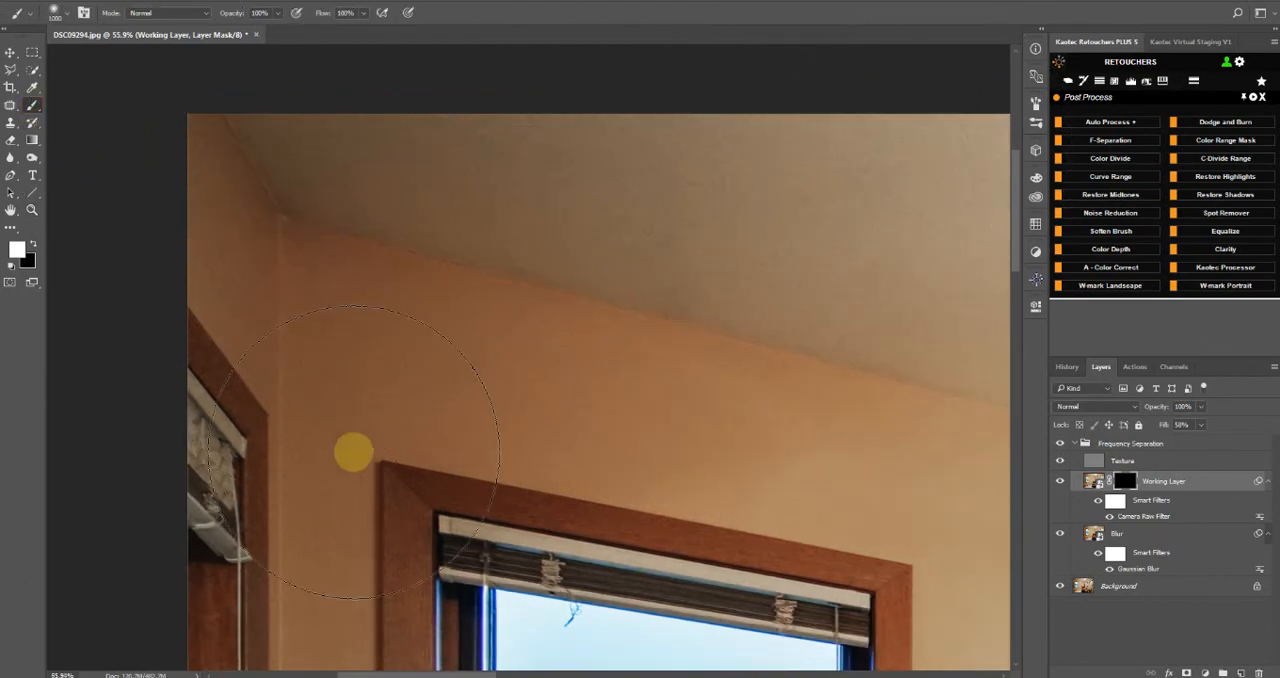
{"action": "left_click_drag", "start_coordinate": [880, 343], "coordinate": [317, 234]}
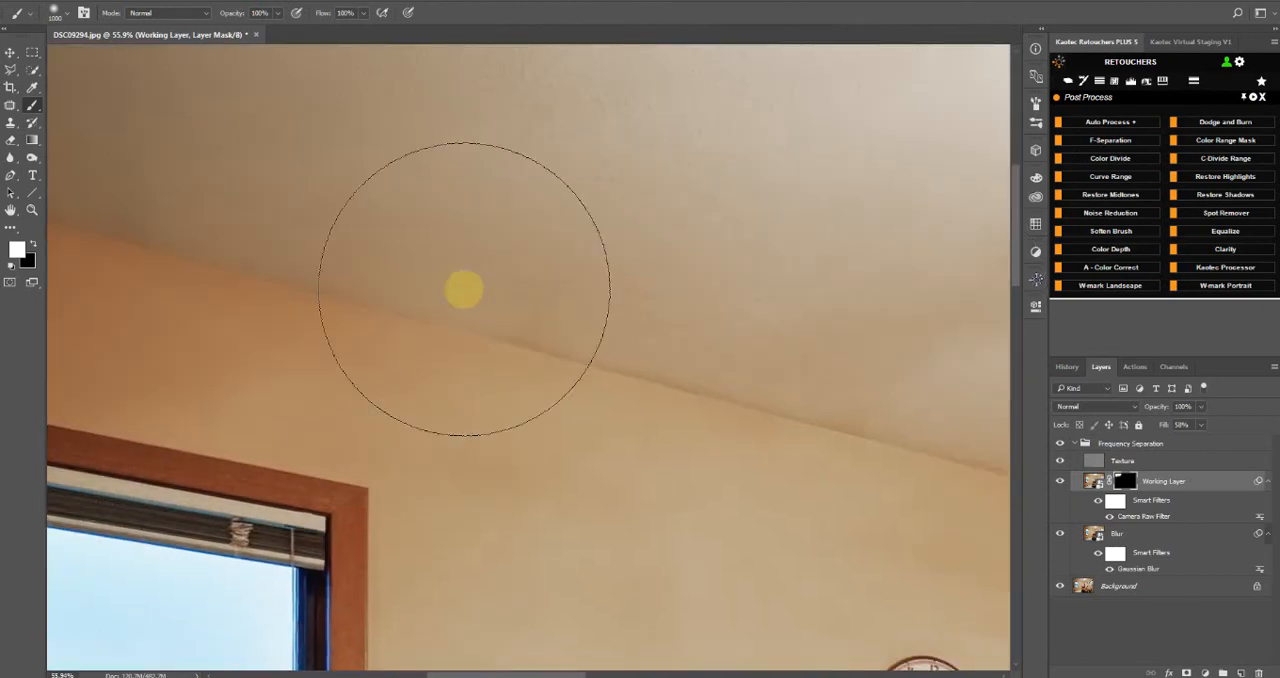
Paint white on the Working Layer's mask along the ceiling and wall from the clock to above the doorway
{"action": "scroll", "coordinate": [464, 290], "scroll_direction": "down", "scroll_amount": 1}
{"action": "scroll", "coordinate": [571, 289], "scroll_direction": "down", "scroll_amount": 1}
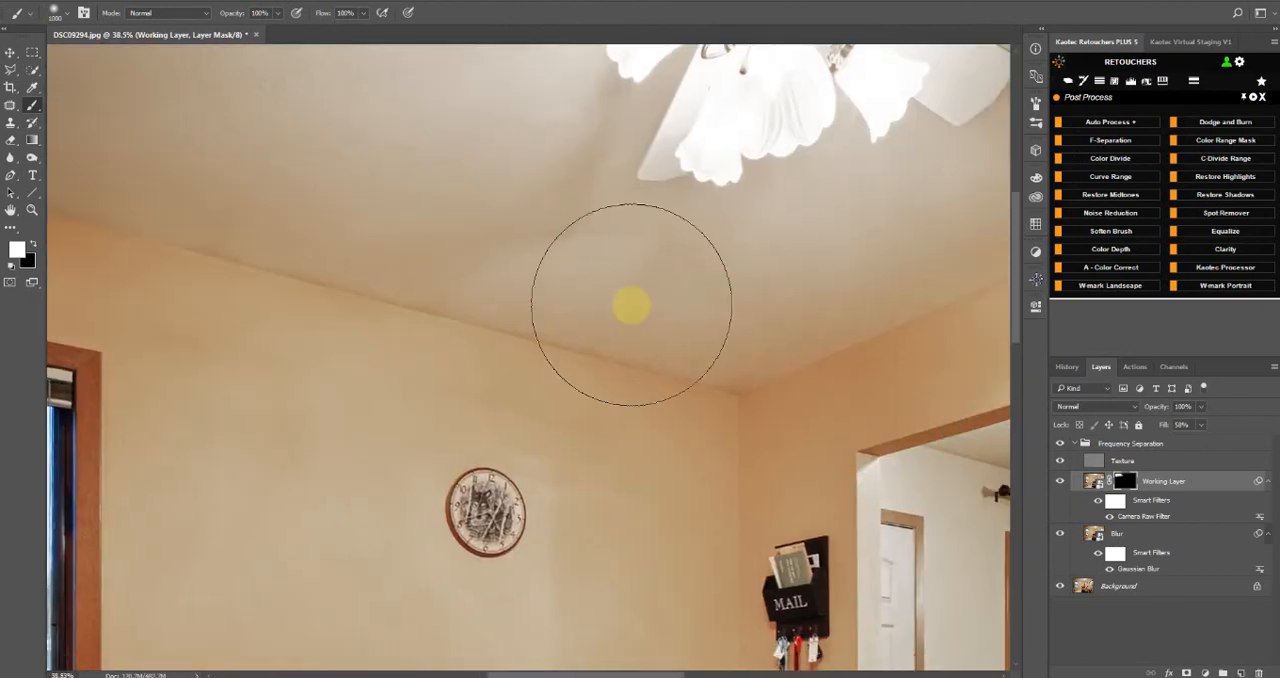
{"action": "left_click_drag", "start_coordinate": [803, 380], "coordinate": [445, 355]}
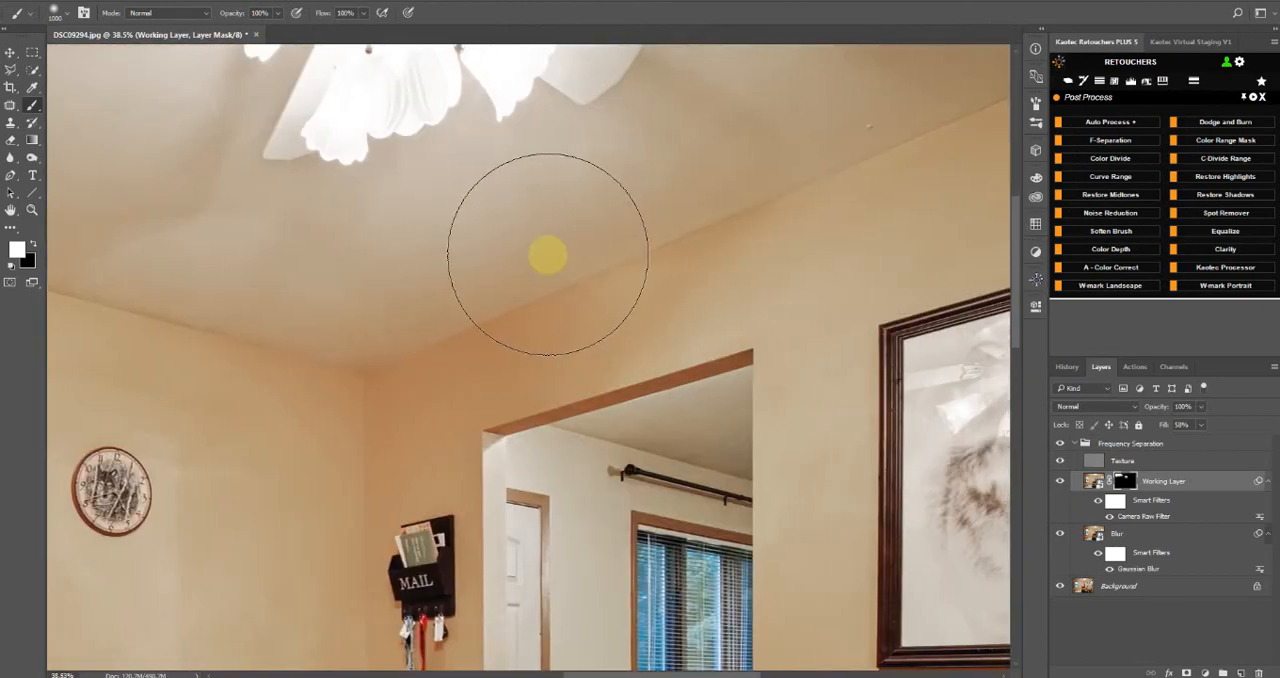
{"action": "left_click_drag", "start_coordinate": [671, 157], "coordinate": [480, 349]}
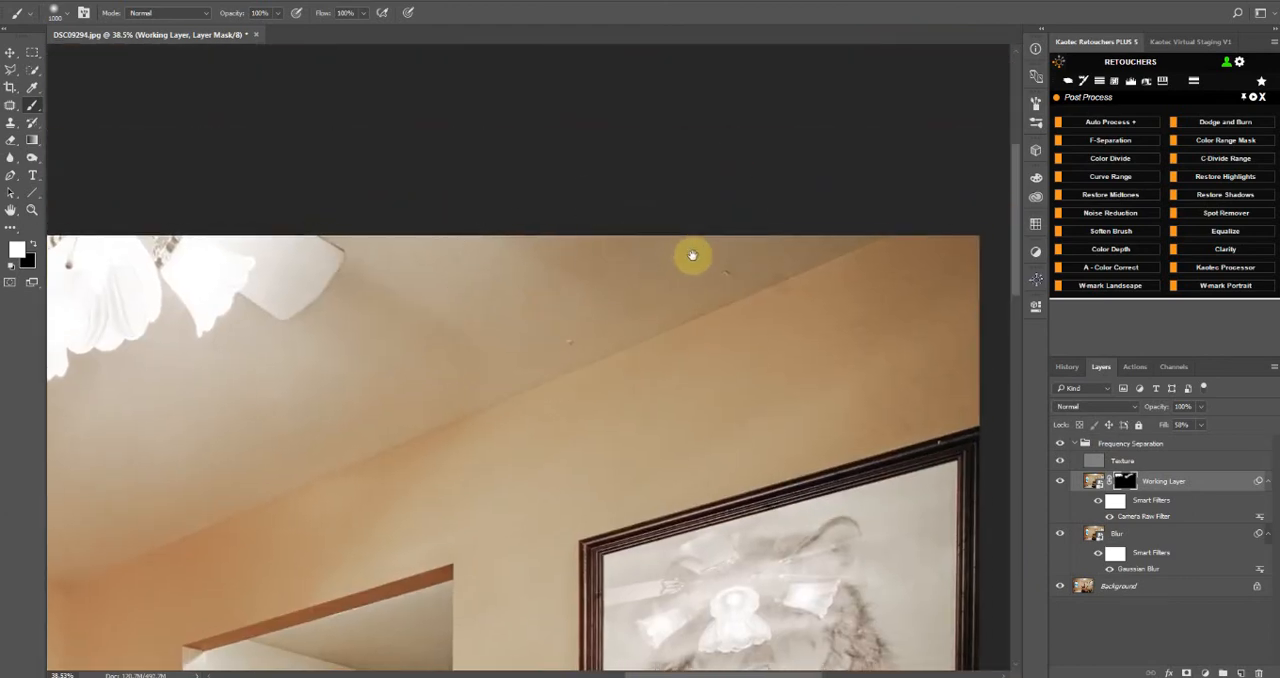
Paint white on the Working Layer's mask over the wall above the framed picture and between the picture and the doorway
{"action": "left_click_drag", "start_coordinate": [692, 256], "coordinate": [518, 243]}
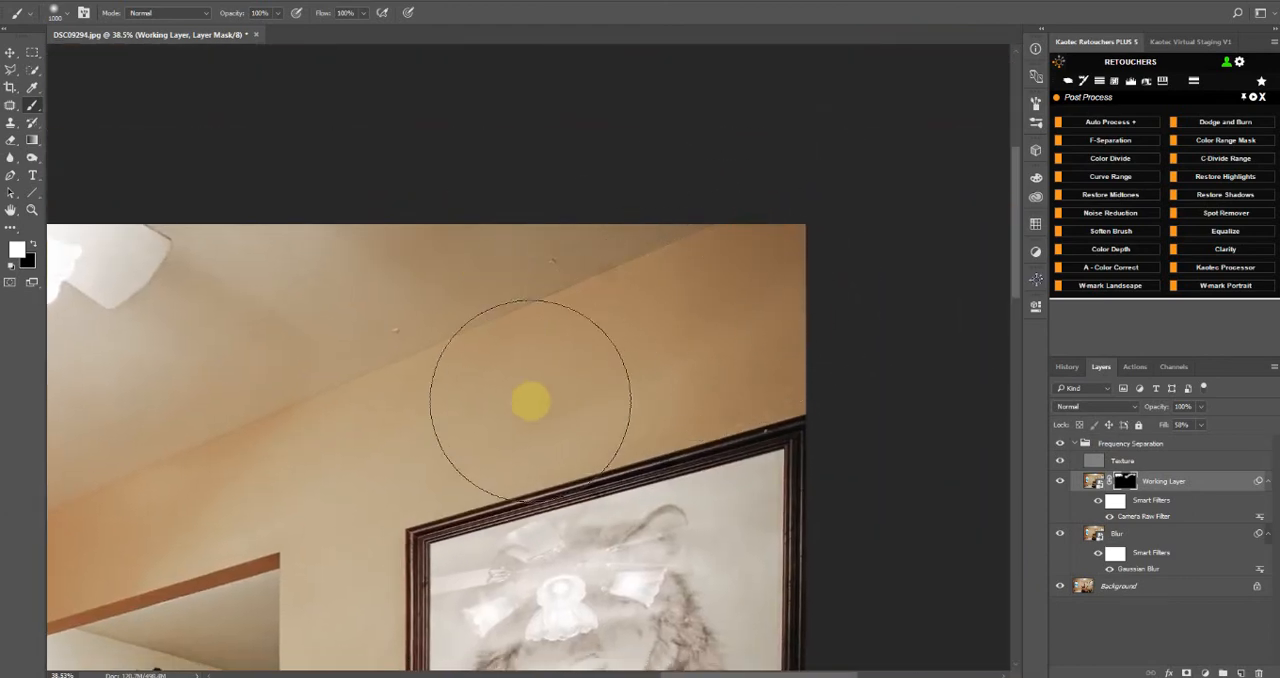
{"action": "left_click_drag", "start_coordinate": [531, 401], "coordinate": [417, 461]}
{"action": "left_click_drag", "start_coordinate": [296, 519], "coordinate": [607, 88]}
{"action": "left_click_drag", "start_coordinate": [669, 263], "coordinate": [669, 298]}
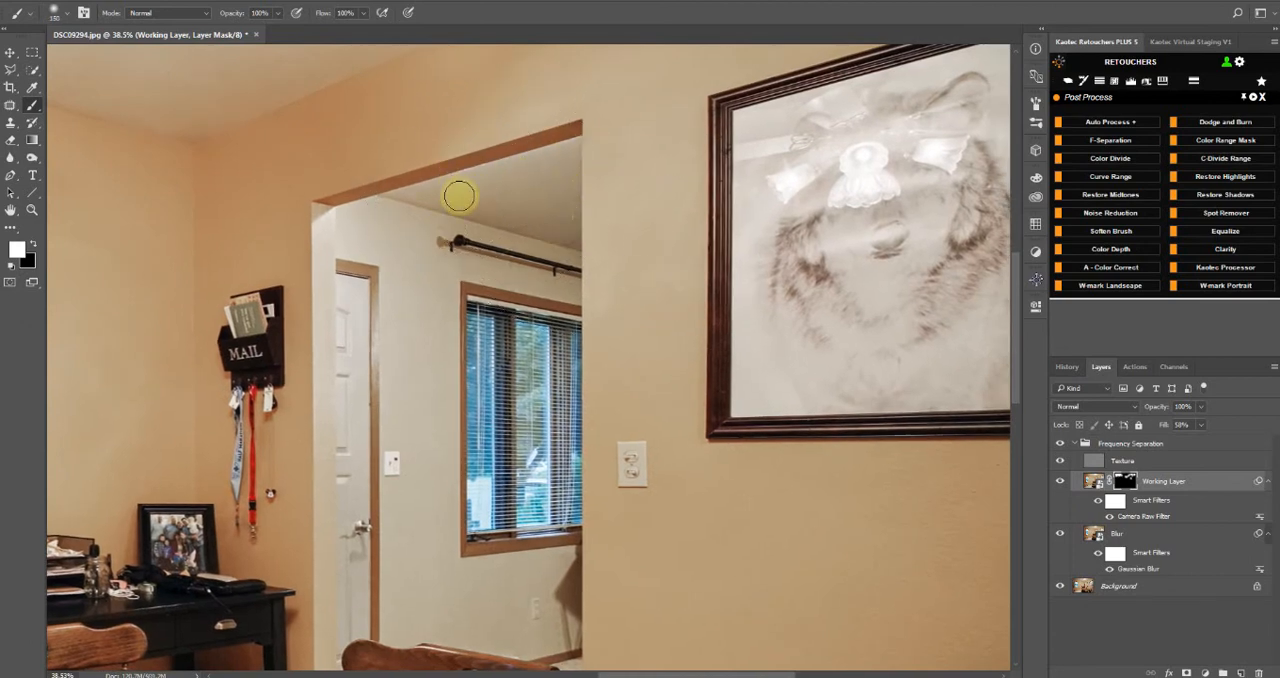
Paint white on the Working Layer's mask over the wall below the framed picture and around the front chair
{"action": "scroll", "coordinate": [568, 234], "scroll_direction": "down", "scroll_amount": 5}
{"action": "left_click_drag", "start_coordinate": [700, 374], "coordinate": [548, 200]}
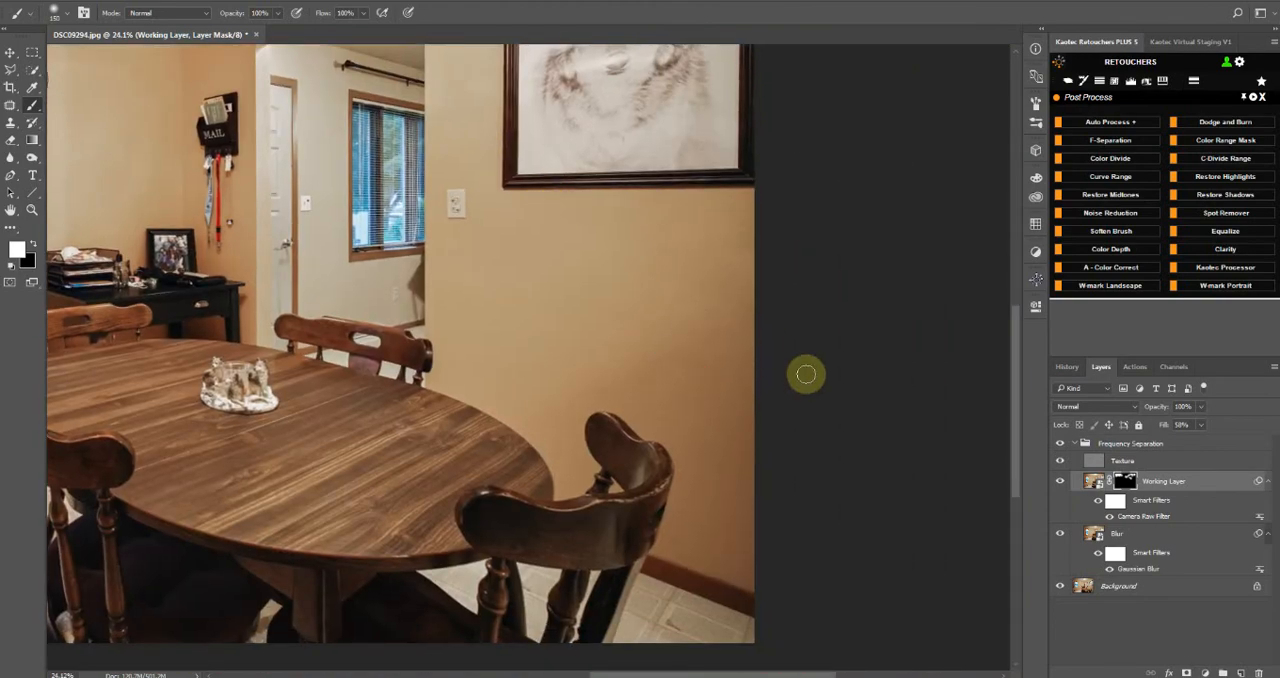
{"action": "scroll", "coordinate": [806, 374], "scroll_direction": "up", "scroll_amount": 5}
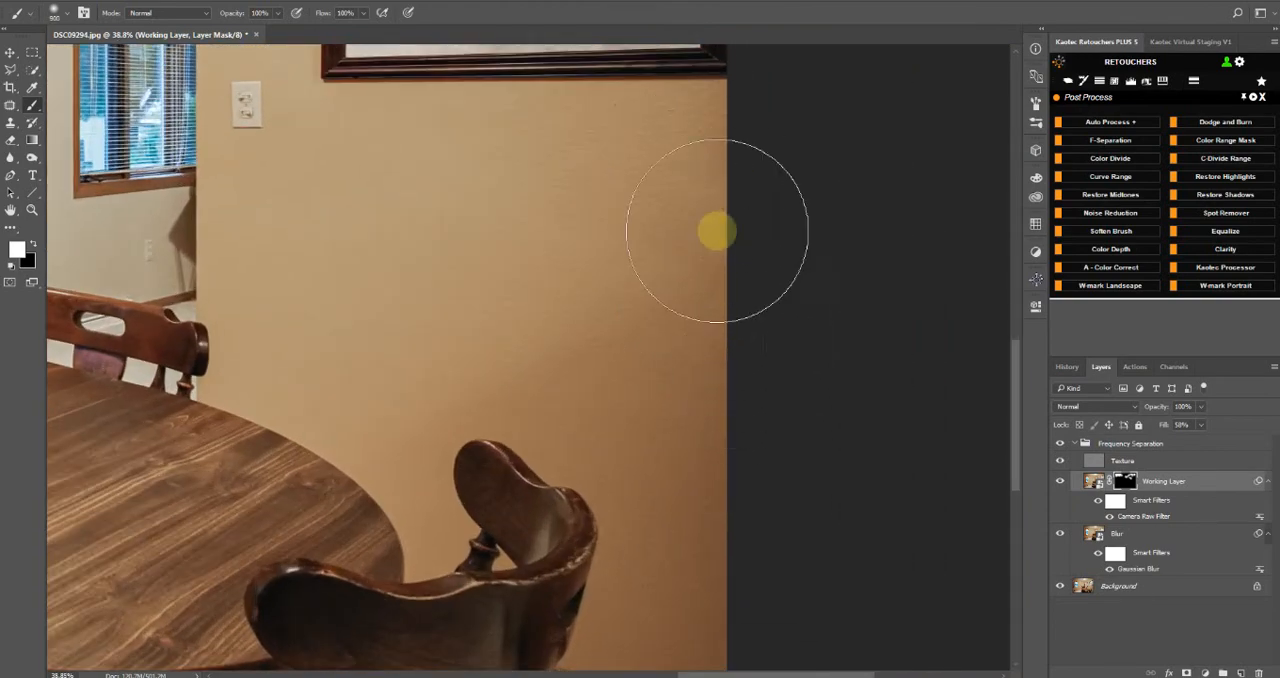
{"action": "left_click_drag", "start_coordinate": [589, 289], "coordinate": [499, 179]}
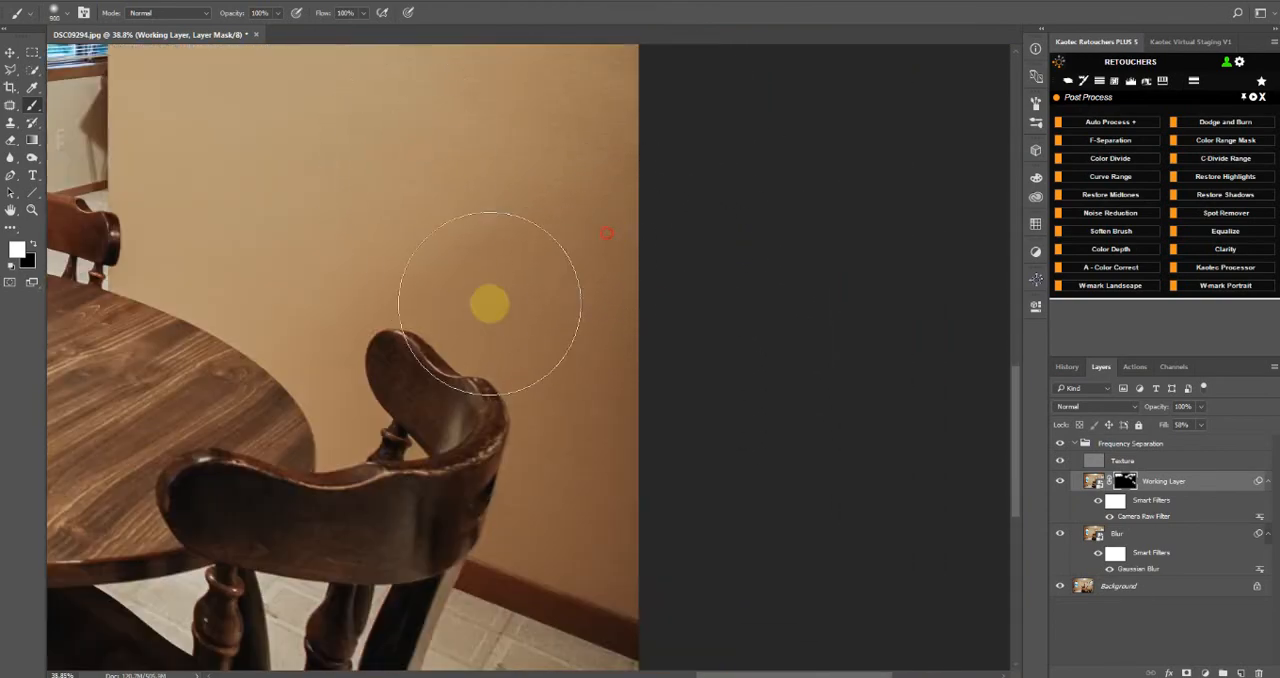
{"action": "scroll", "coordinate": [470, 340], "scroll_direction": "down", "scroll_amount": 5}
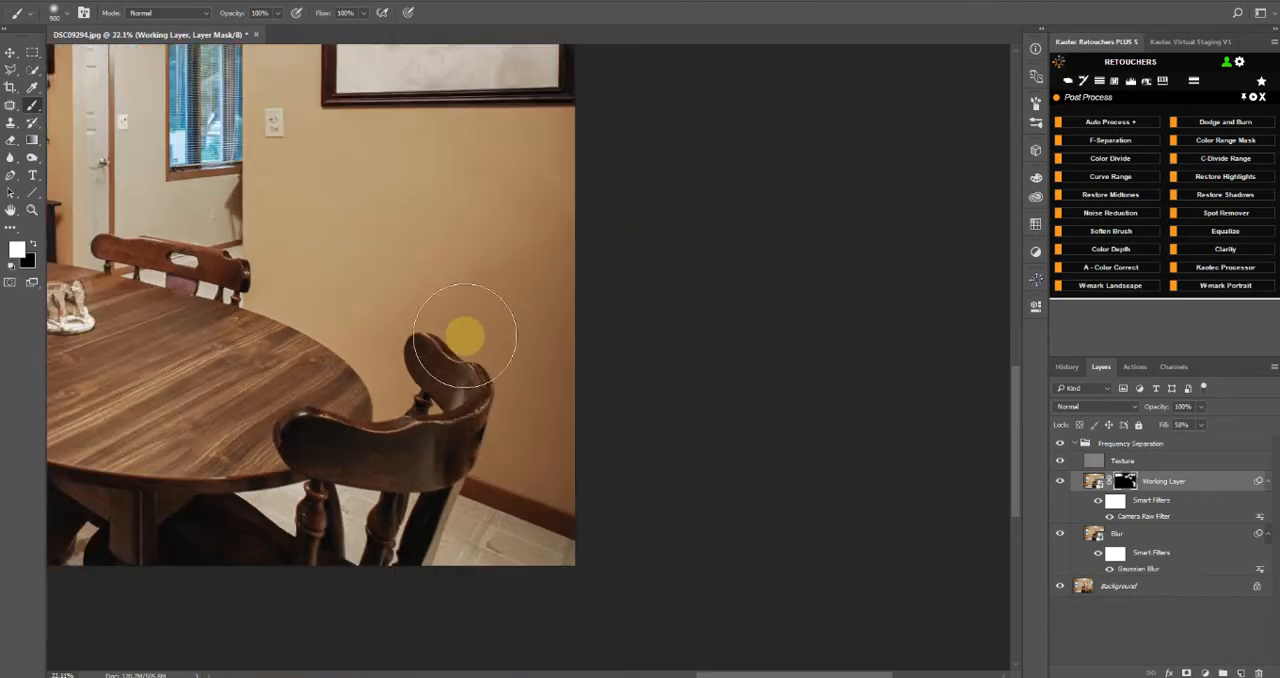
Set the brush flow to 20% and paint the mask along the wall corner beside the window, from baseboard to ceiling
{"action": "left_click_drag", "start_coordinate": [280, 405], "coordinate": [990, 364]}
{"action": "left_click_drag", "start_coordinate": [304, 51], "coordinate": [284, 59]}
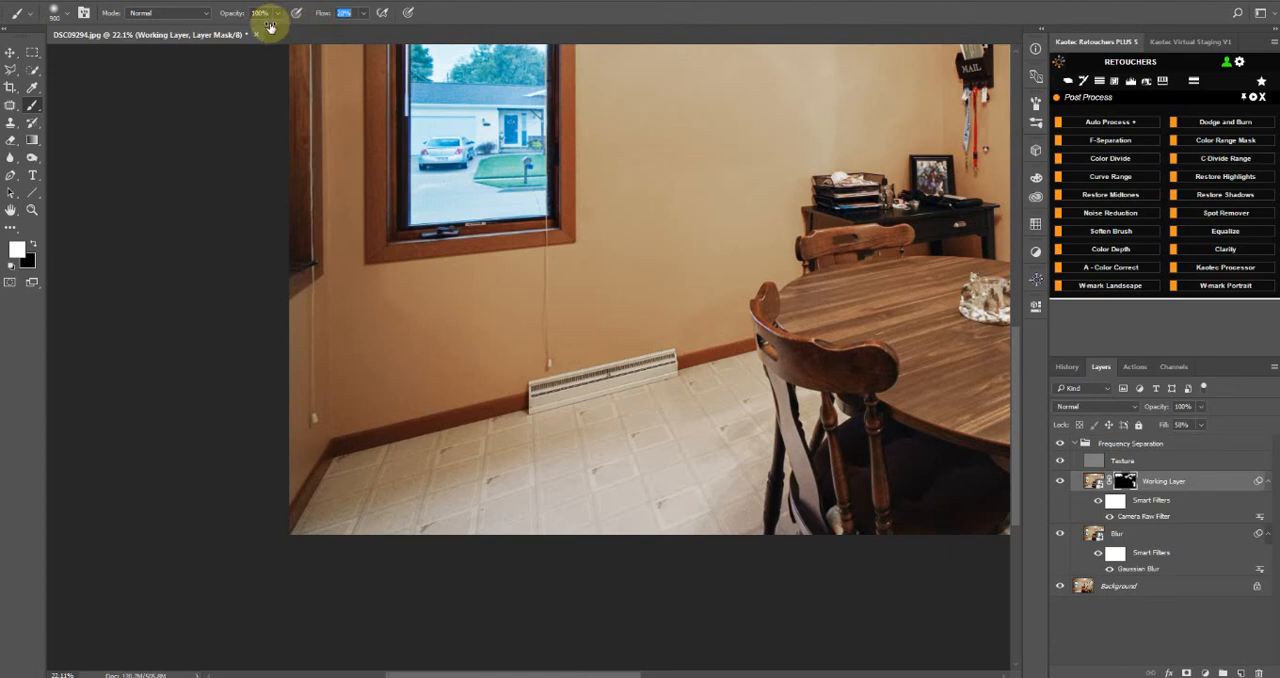
{"action": "scroll", "coordinate": [351, 405], "scroll_direction": "up", "scroll_amount": 3}
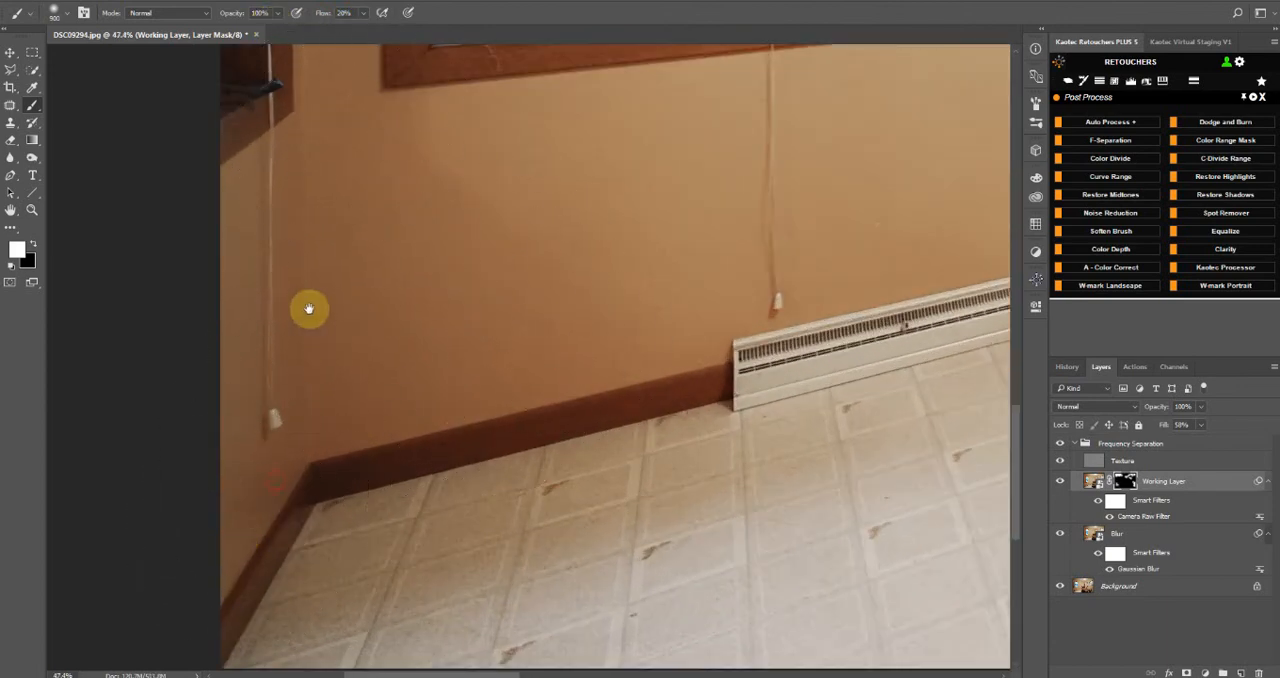
{"action": "left_click_drag", "start_coordinate": [309, 308], "coordinate": [314, 626]}
{"action": "left_click_drag", "start_coordinate": [329, 280], "coordinate": [335, 516]}
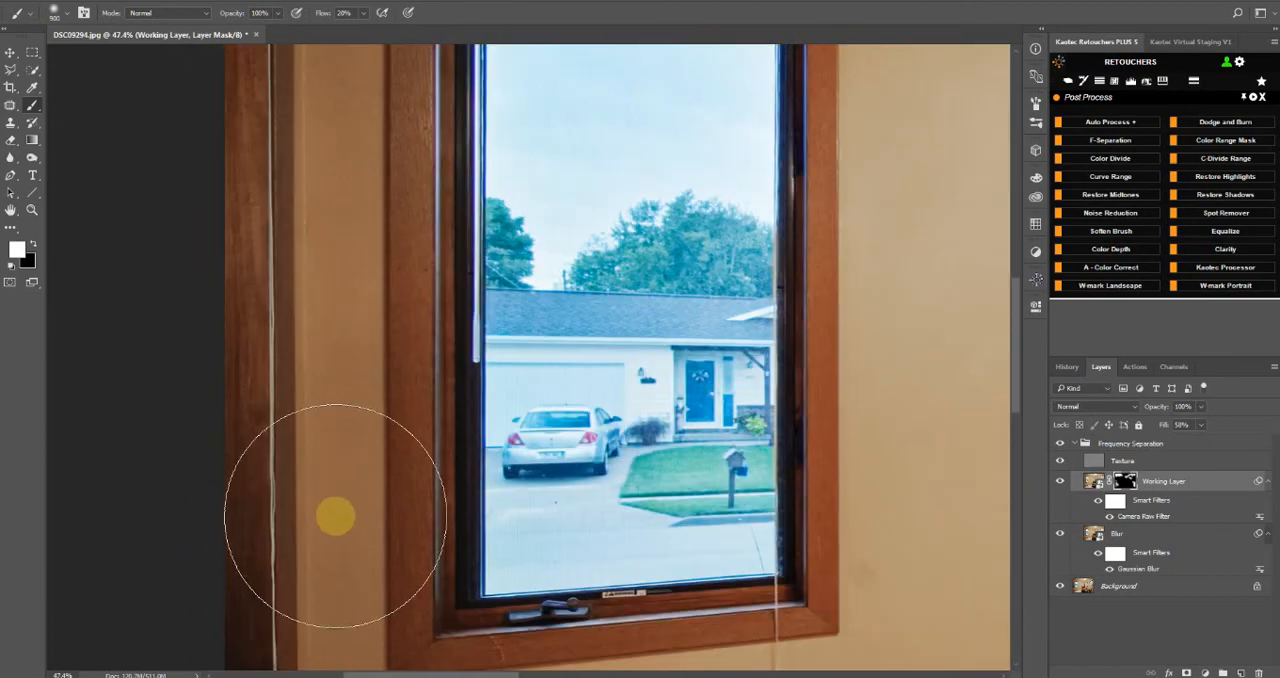
{"action": "left_click_drag", "start_coordinate": [340, 274], "coordinate": [363, 389]}
{"action": "left_click_drag", "start_coordinate": [334, 191], "coordinate": [387, 596]}
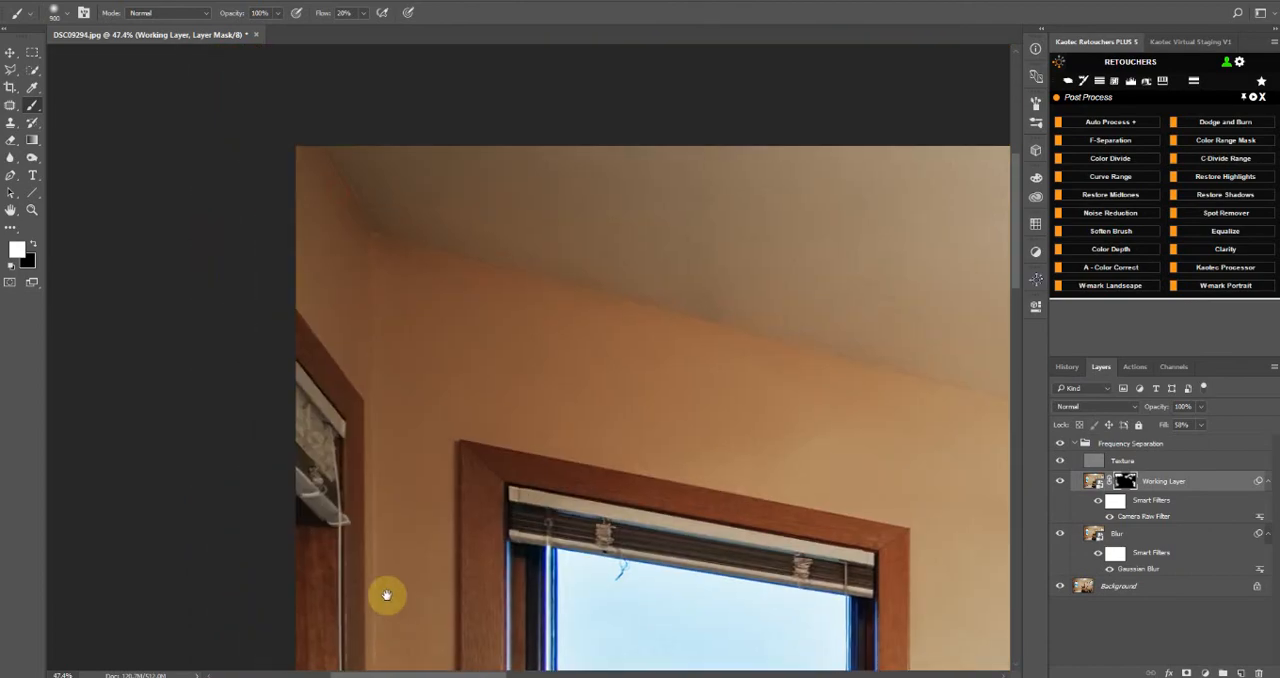
Reduce the brush to 200 px and paint white on the mask over the wall around the black desk and hanging lanyards
{"action": "scroll", "coordinate": [449, 363], "scroll_direction": "down", "scroll_amount": 6}
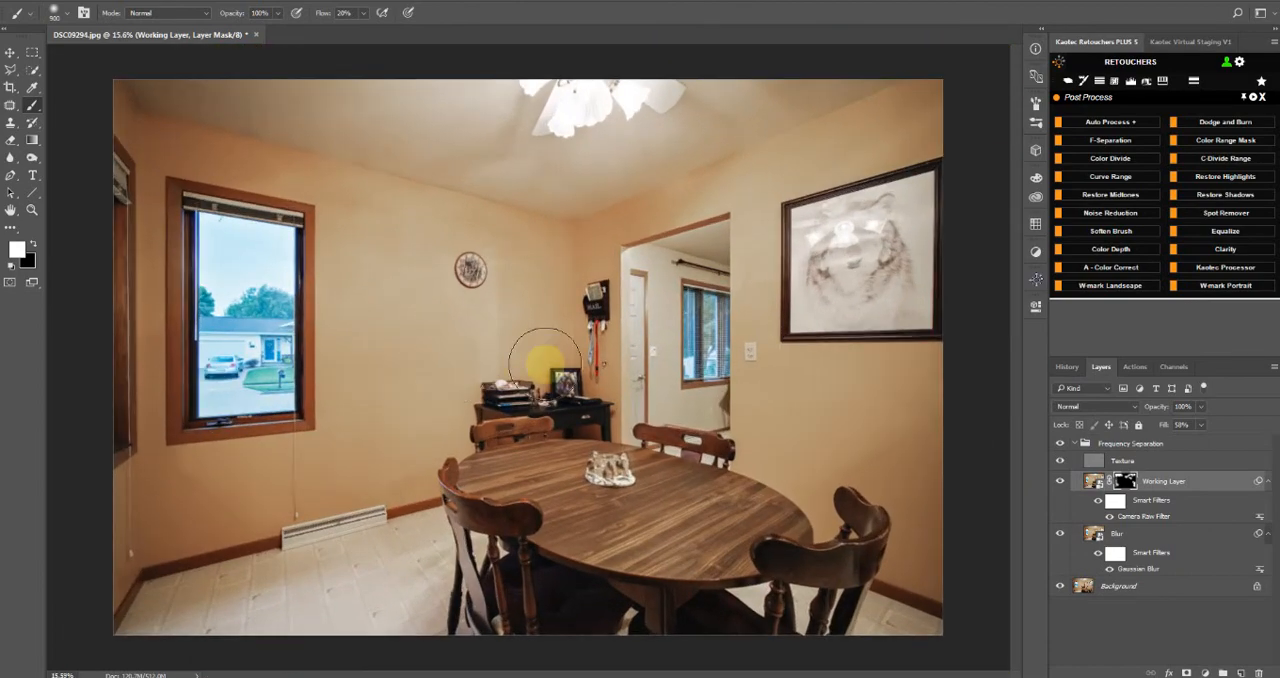
{"action": "scroll", "coordinate": [543, 358], "scroll_direction": "up", "scroll_amount": 6}
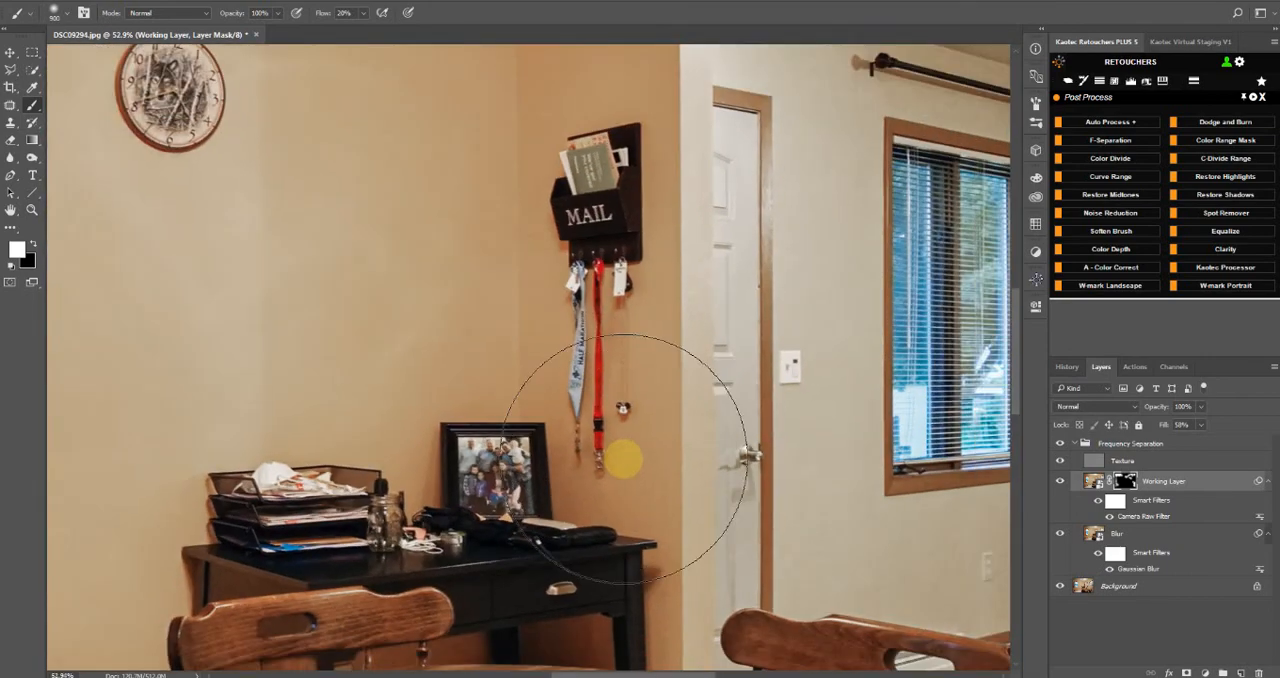
{"action": "left_click_drag", "start_coordinate": [624, 459], "coordinate": [634, 337]}
{"action": "scroll", "coordinate": [629, 456], "scroll_direction": "up", "scroll_amount": 2}
{"action": "key", "text": "bracketleft"}
{"action": "key", "text": "bracketleft"}
{"action": "key", "text": "bracketleft"}
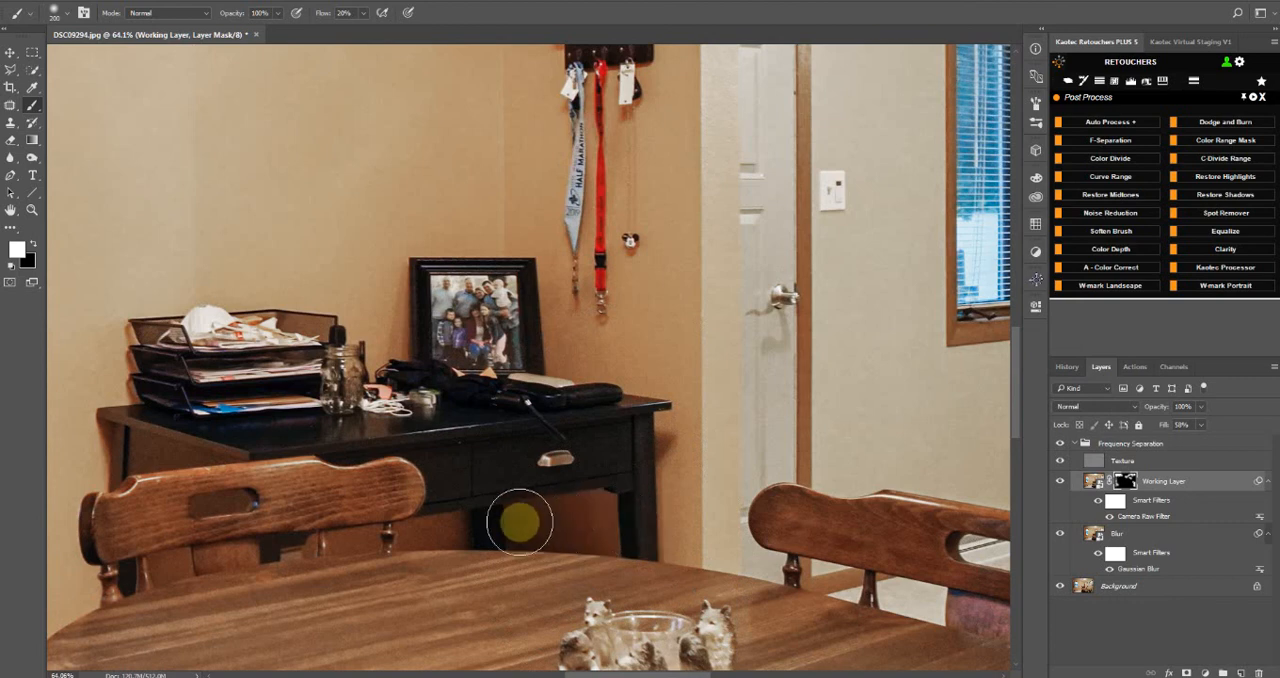
{"action": "mouse_move", "coordinate": [465, 534]}
{"action": "left_mouse_down"}
{"action": "mouse_move", "coordinate": [644, 524]}
{"action": "mouse_move", "coordinate": [600, 513]}
{"action": "mouse_move", "coordinate": [484, 514]}
{"action": "mouse_move", "coordinate": [693, 538]}
{"action": "left_mouse_up"}
{"action": "left_click_drag", "start_coordinate": [686, 393], "coordinate": [686, 513]}
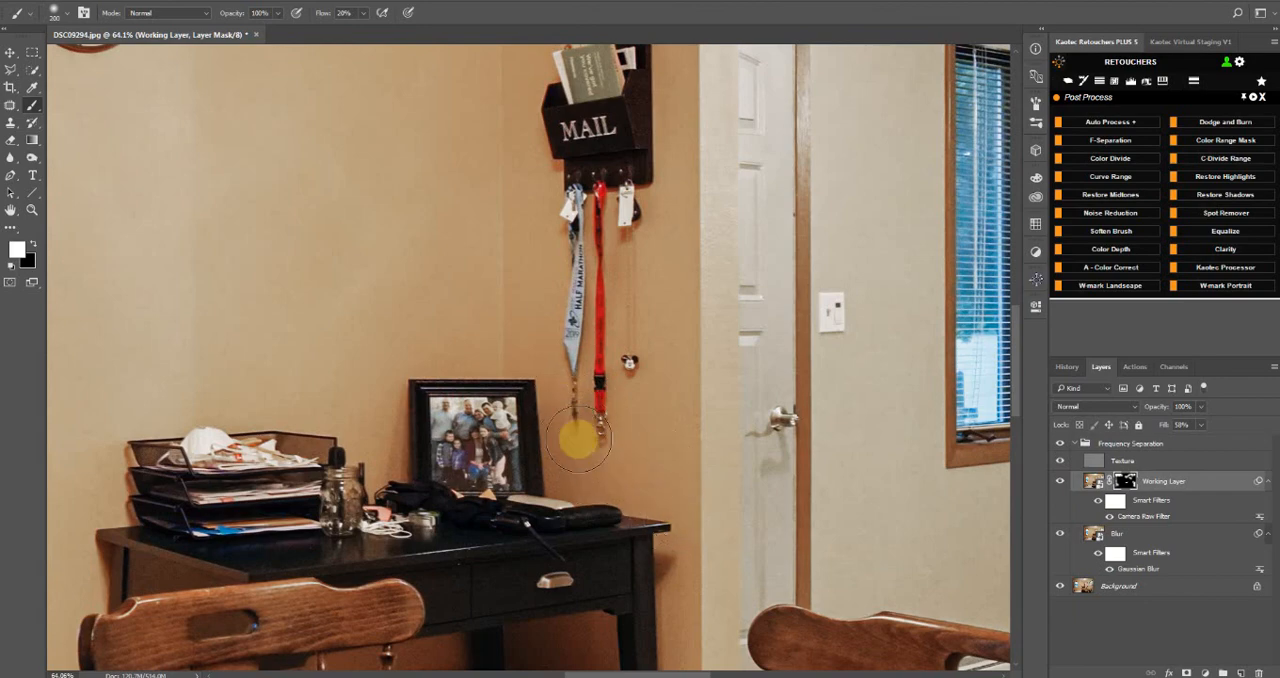
Paint white on the Working Layer's mask over the wall near the mail holder and the ceiling seen through the doorway
{"action": "left_click_drag", "start_coordinate": [550, 323], "coordinate": [514, 670]}
{"action": "left_click_drag", "start_coordinate": [694, 312], "coordinate": [583, 371]}
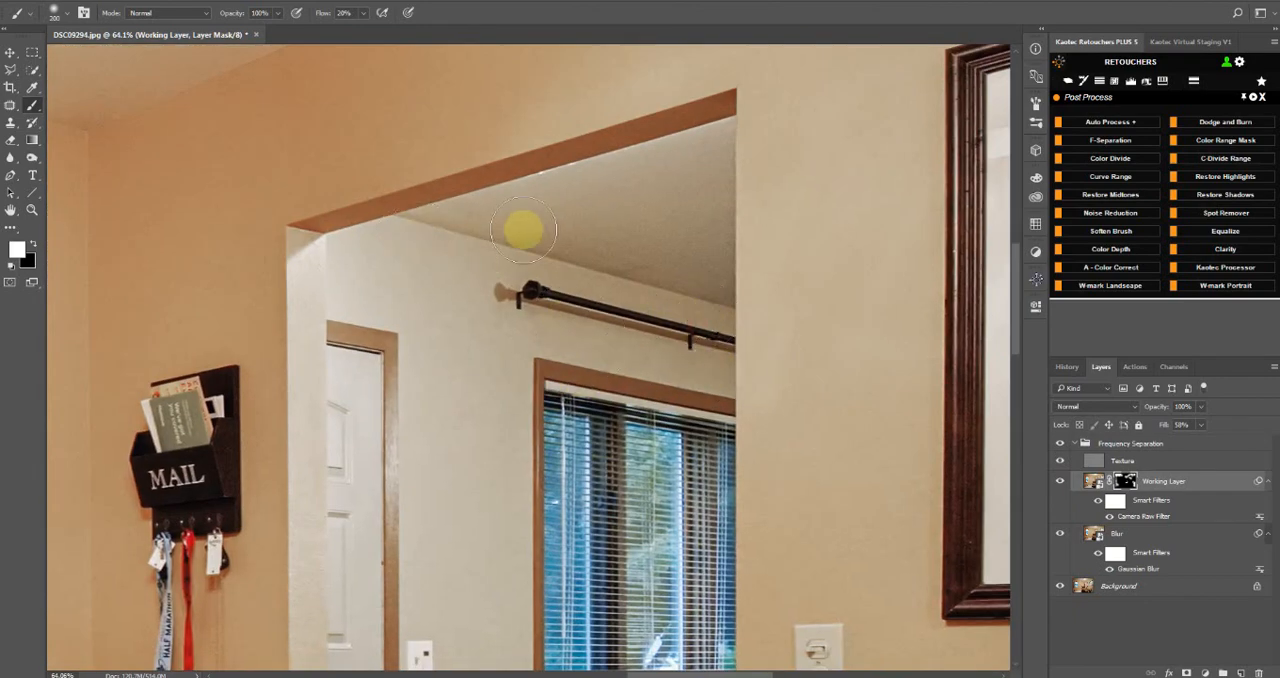
{"action": "scroll", "coordinate": [576, 415], "scroll_direction": "down", "scroll_amount": 8}
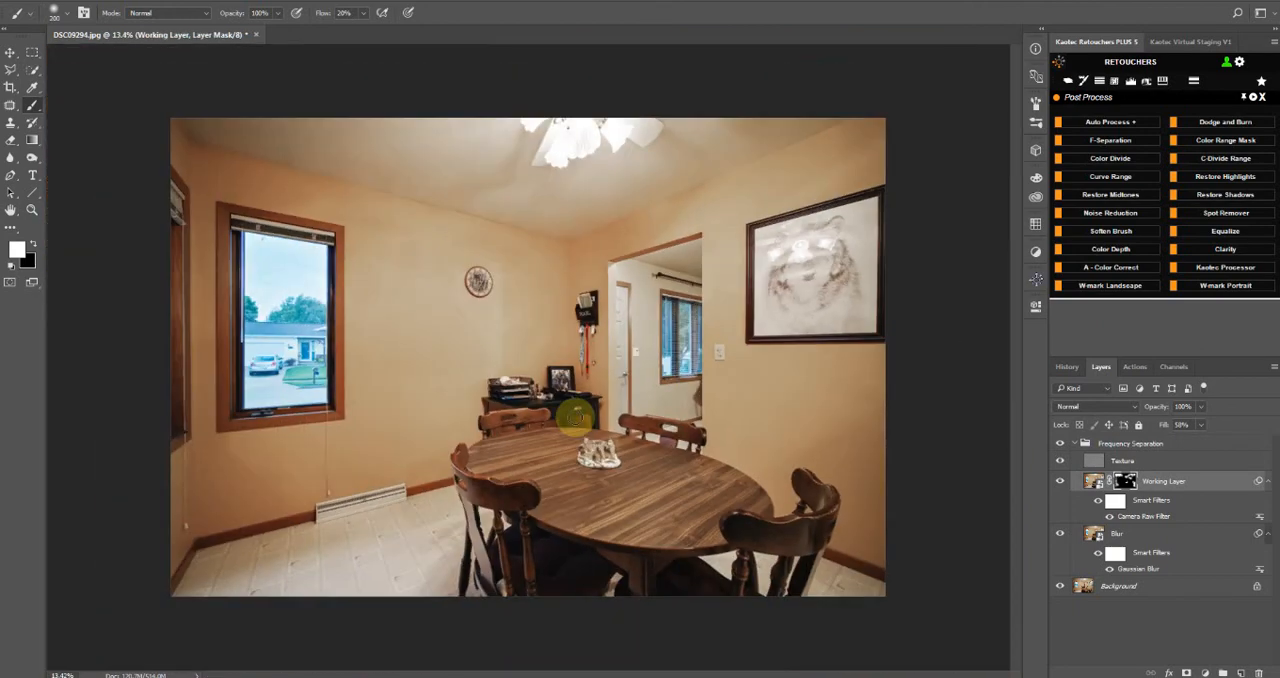
Close the Post Process tool set of the Kaotec retouching extension and open its Expo Blend tool set
{"action": "scroll", "coordinate": [576, 415], "scroll_direction": "up", "scroll_amount": 1}
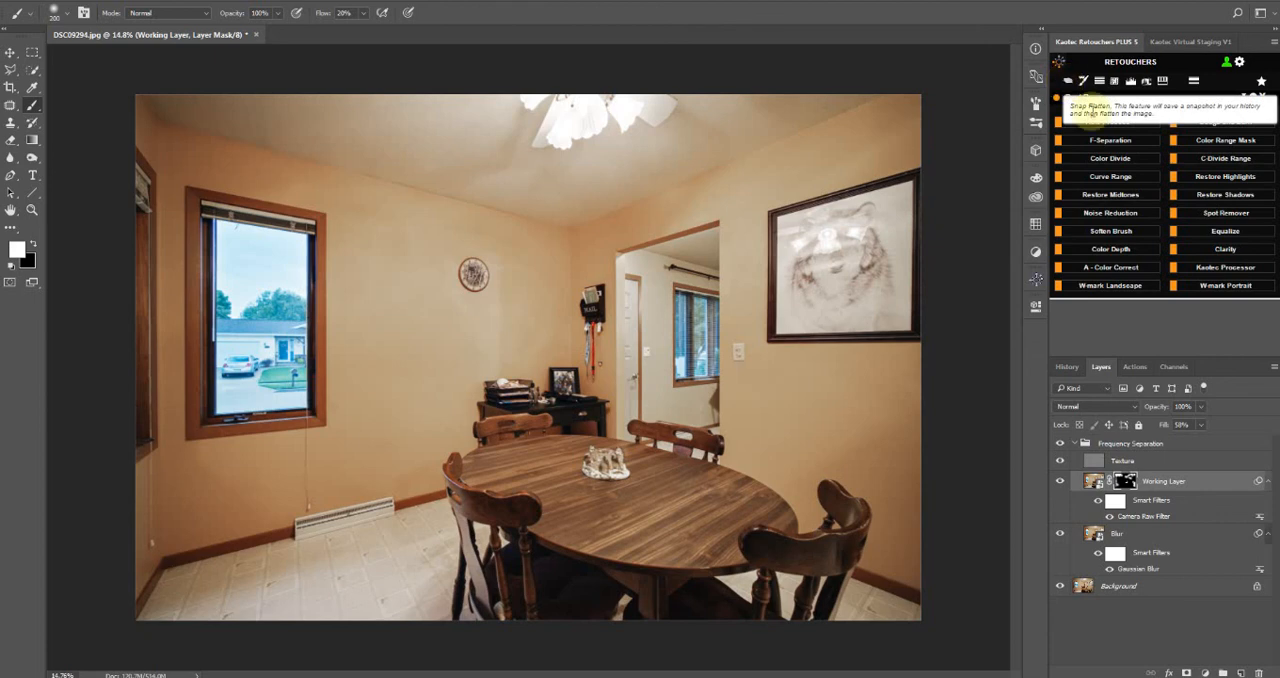
{"action": "left_click", "coordinate": [1257, 96]}
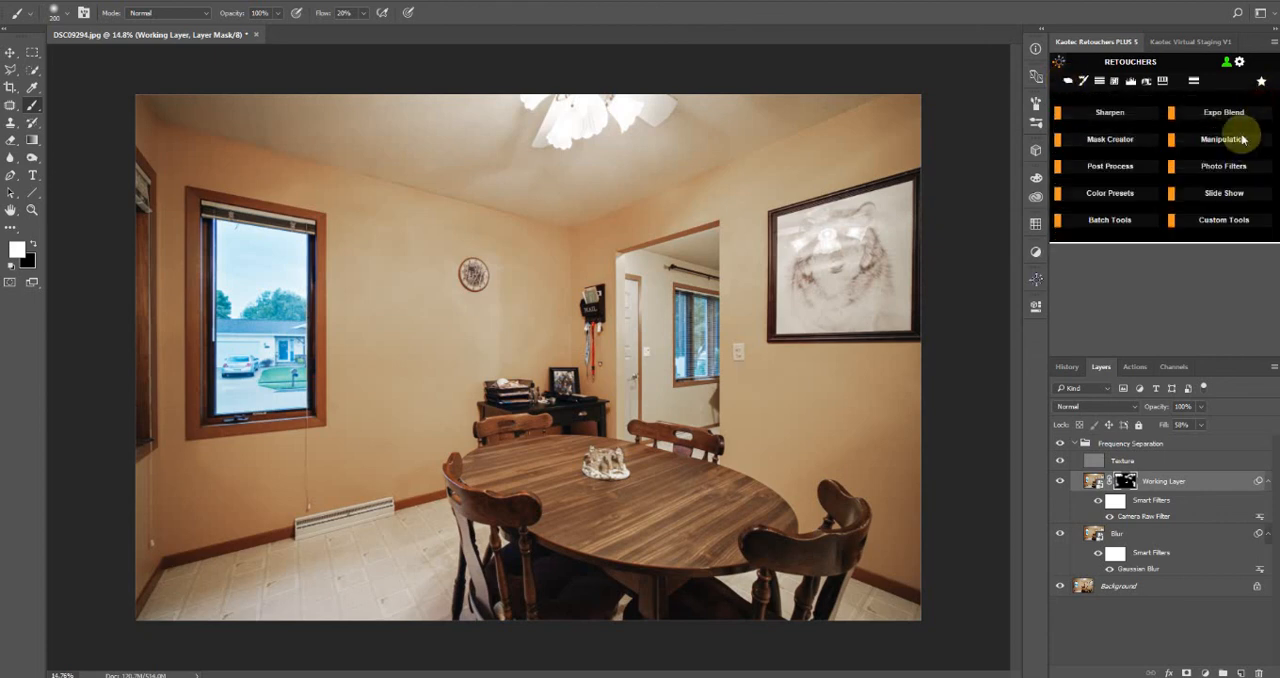
{"action": "left_click", "coordinate": [1236, 115]}
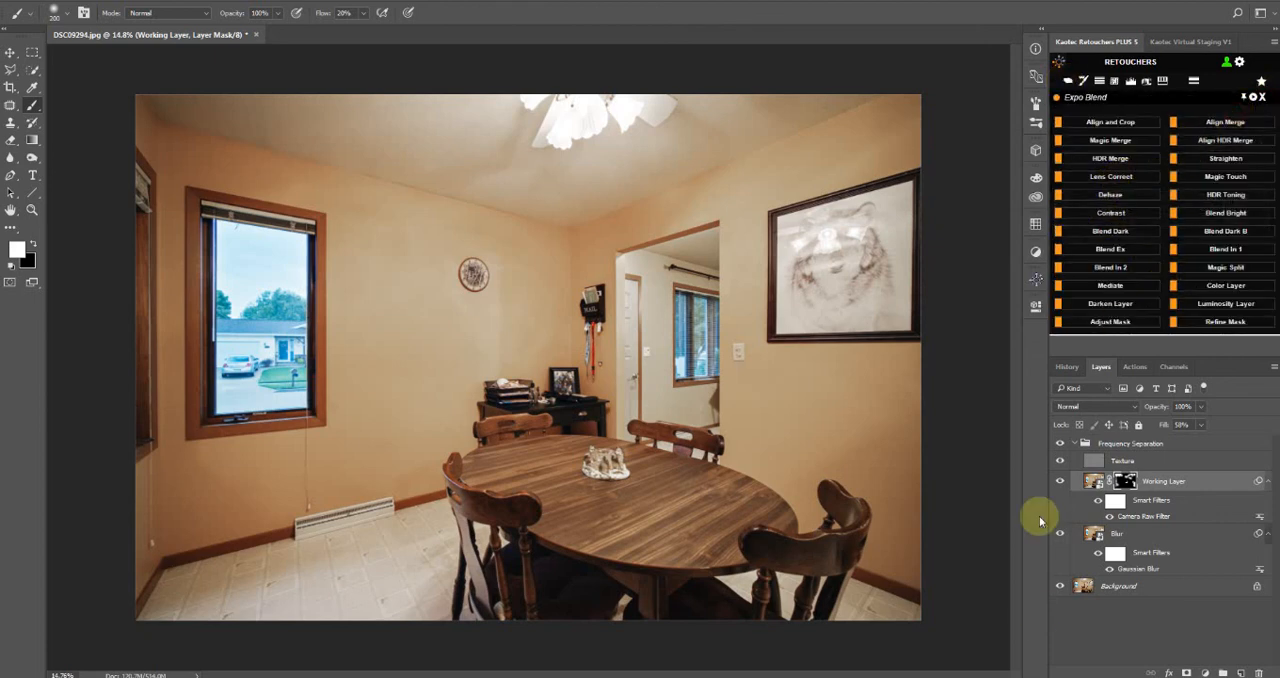